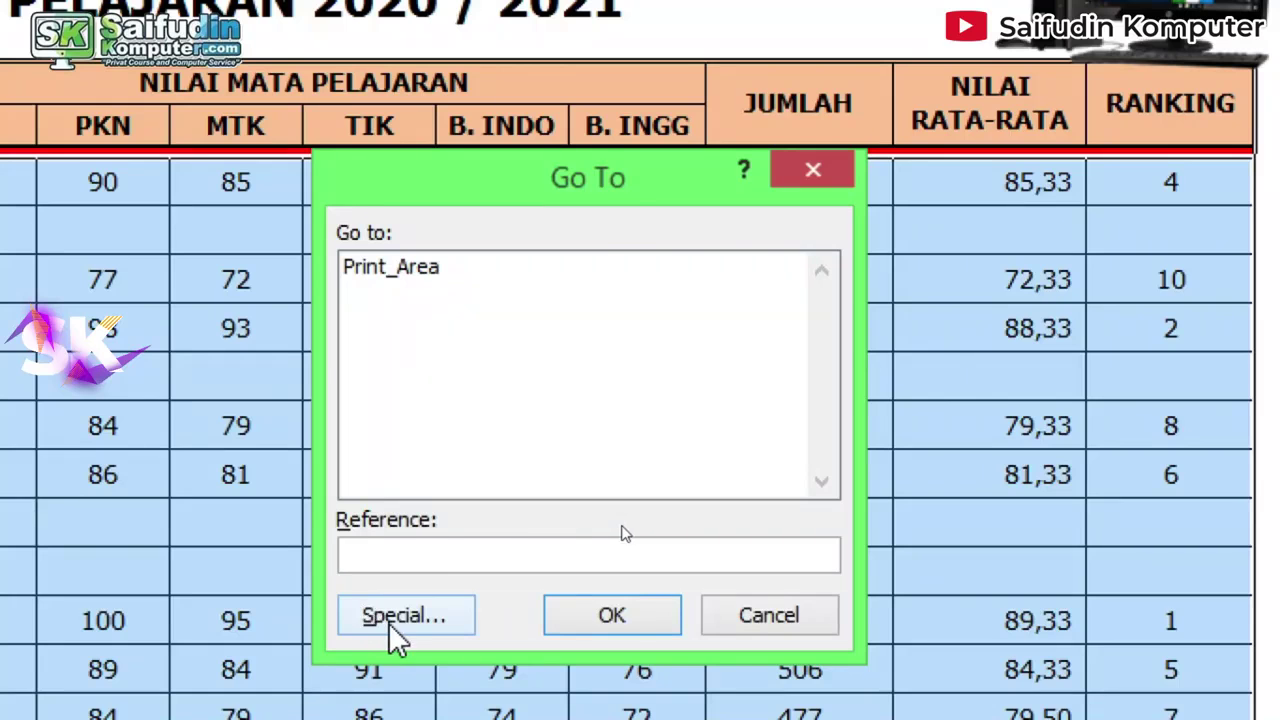
Step: Select all blank cells in the grade table using Go To Special with the Blanks option
{"action": "left_click", "coordinate": [388, 620]}
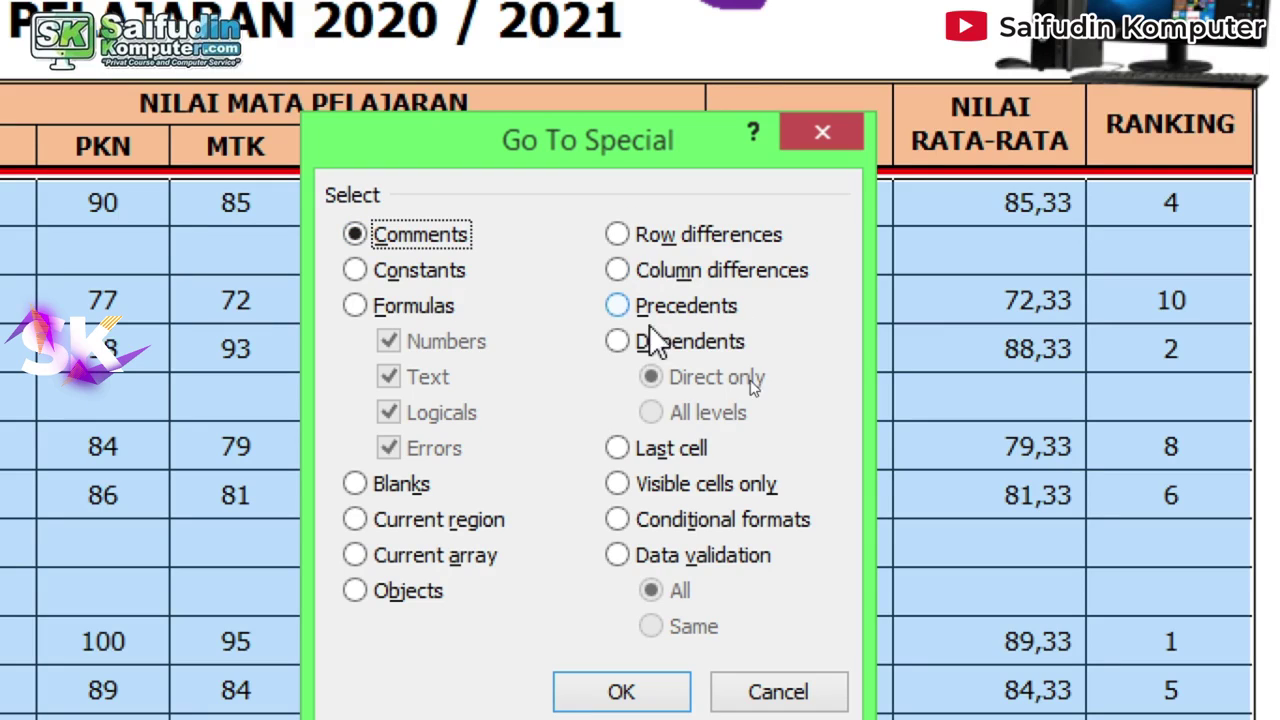
{"action": "left_click", "coordinate": [355, 484]}
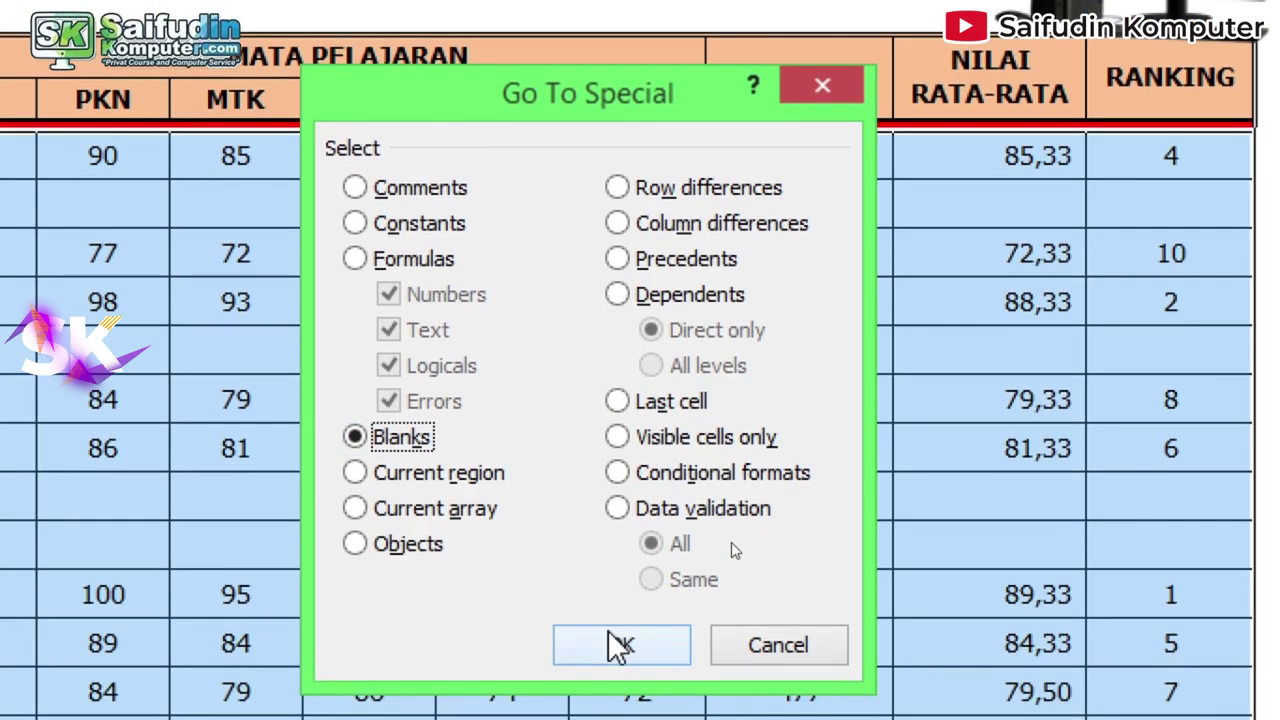
{"action": "left_click", "coordinate": [617, 645]}
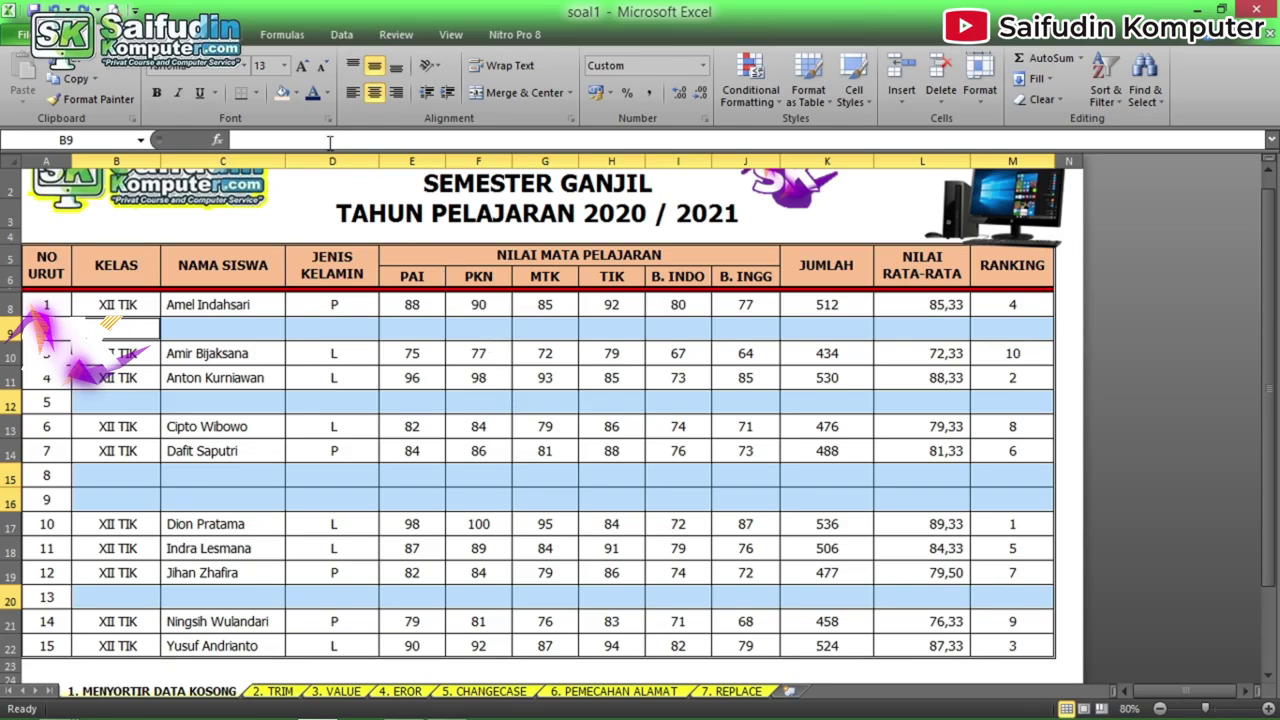
Step: Fill the selected blank cells with yellow, and remove the fill colour again
{"action": "left_click", "coordinate": [296, 93]}
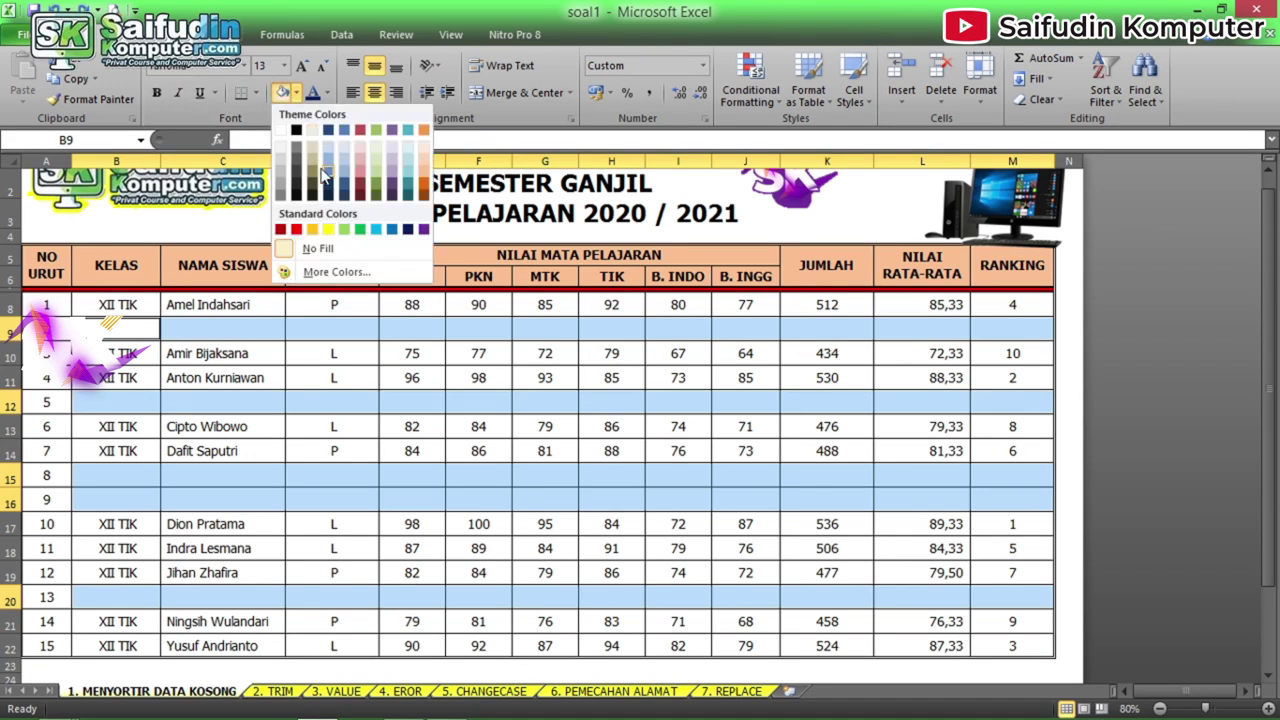
{"action": "left_click", "coordinate": [341, 229]}
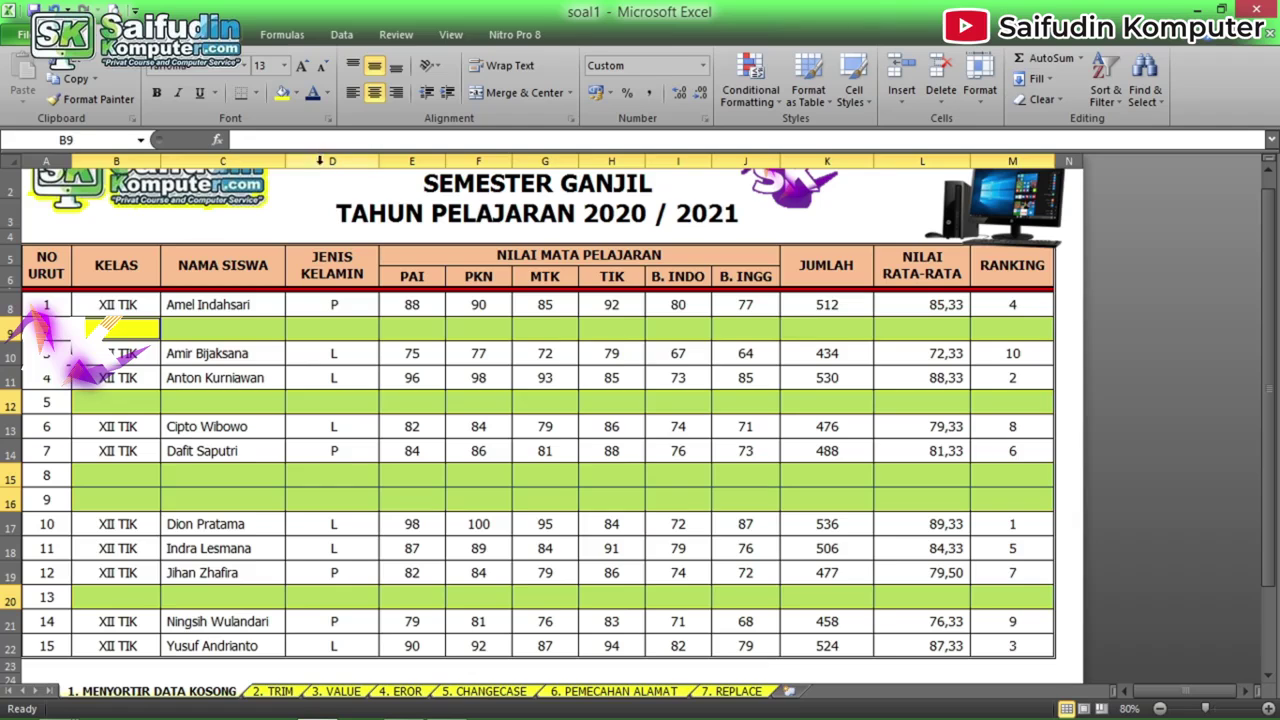
{"action": "left_click", "coordinate": [297, 93]}
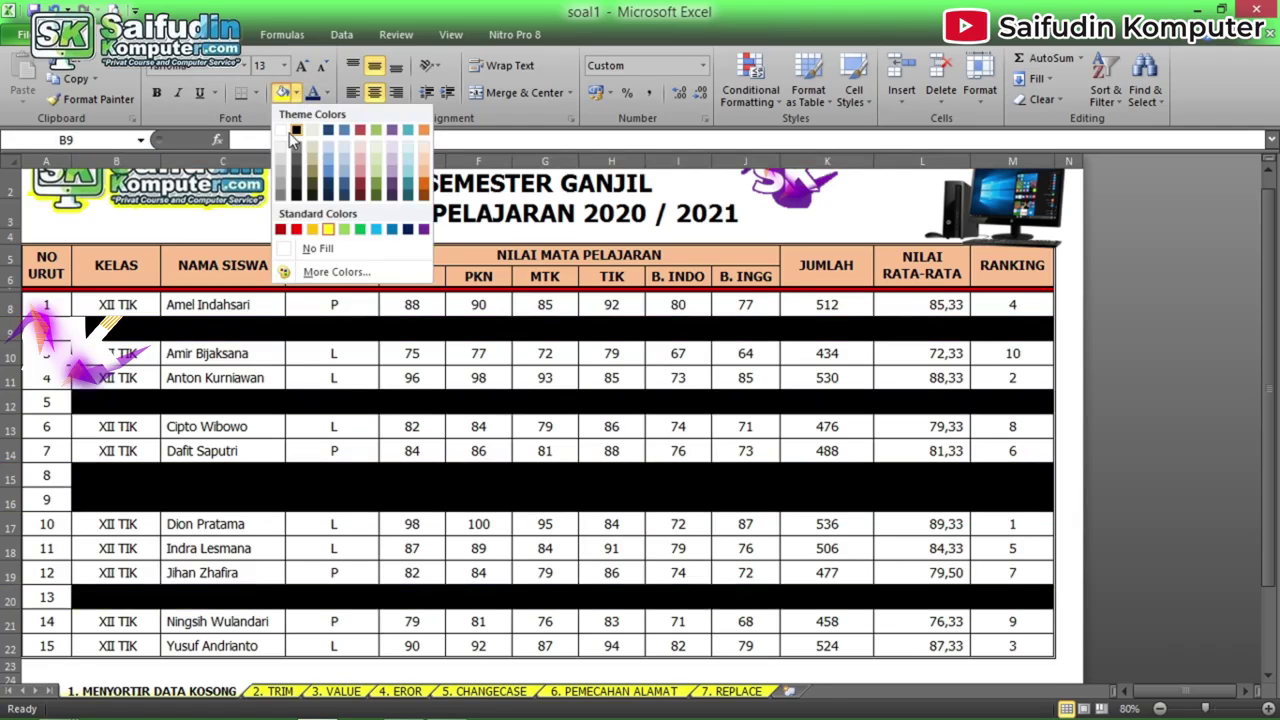
{"action": "left_click", "coordinate": [344, 148]}
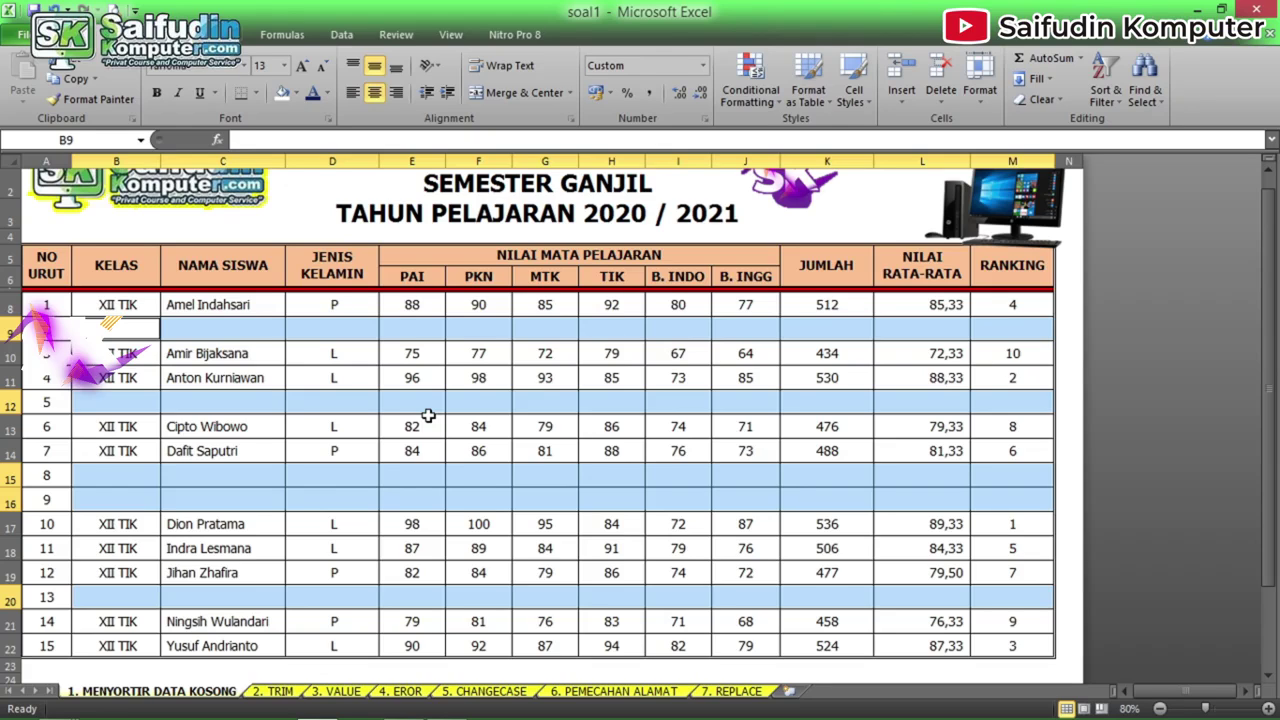
Step: Enter KOSONG in all selected blank cells at once, and clear the entries again
{"action": "type", "text": "DATA"}
{"action": "key", "text": "BackSpace"}
{"action": "key", "text": "BackSpace"}
{"action": "key", "text": "BackSpace"}
{"action": "key", "text": "BackSpace"}
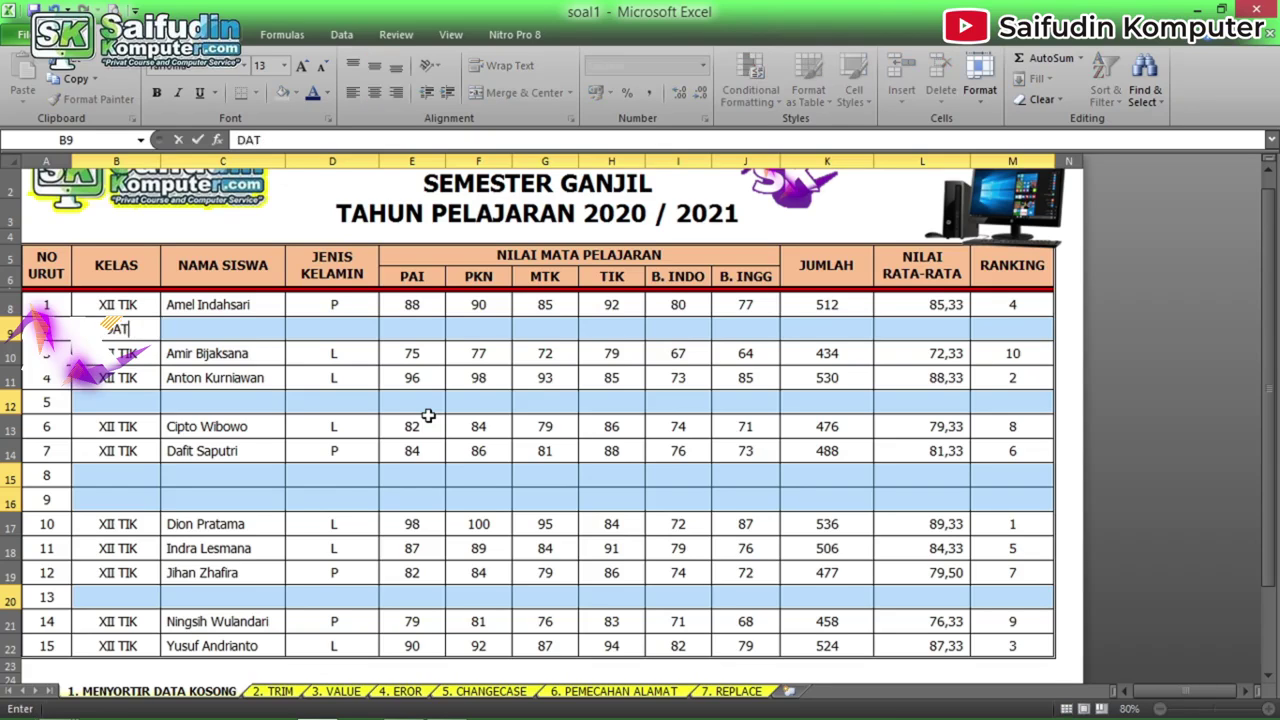
{"action": "type", "text": "KOSONG"}
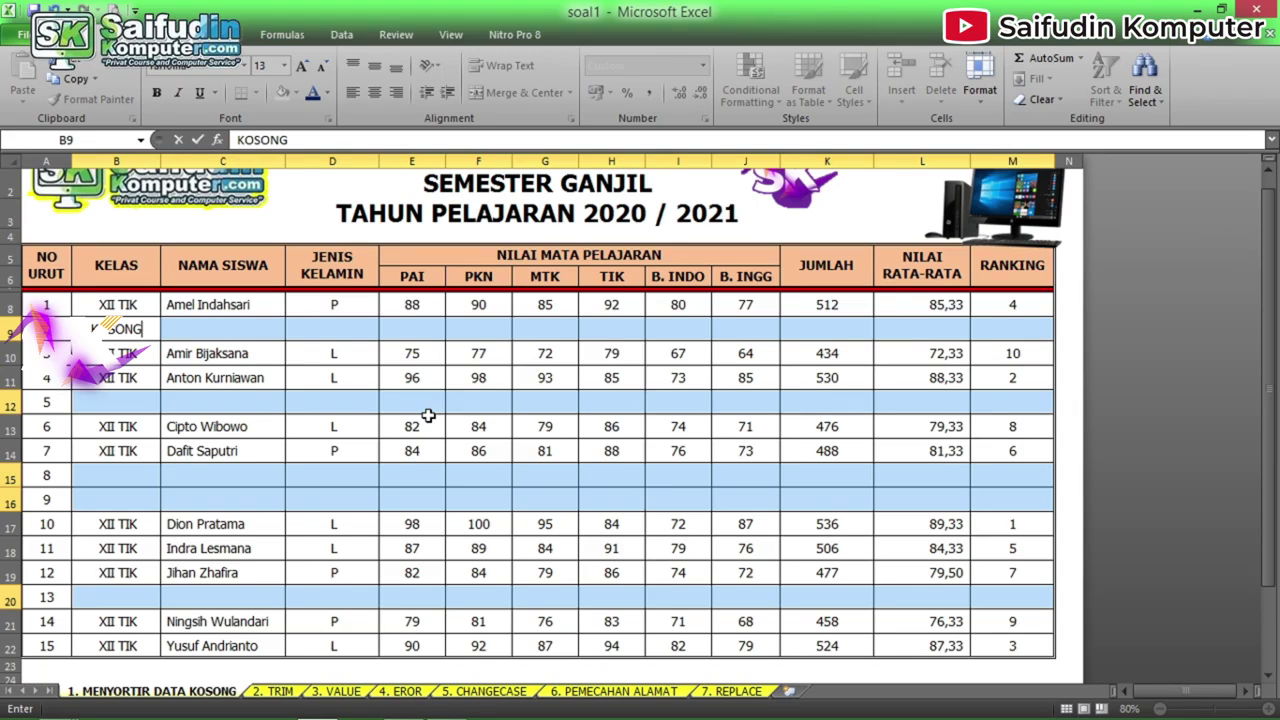
{"action": "key", "text": "ctrl+Return"}
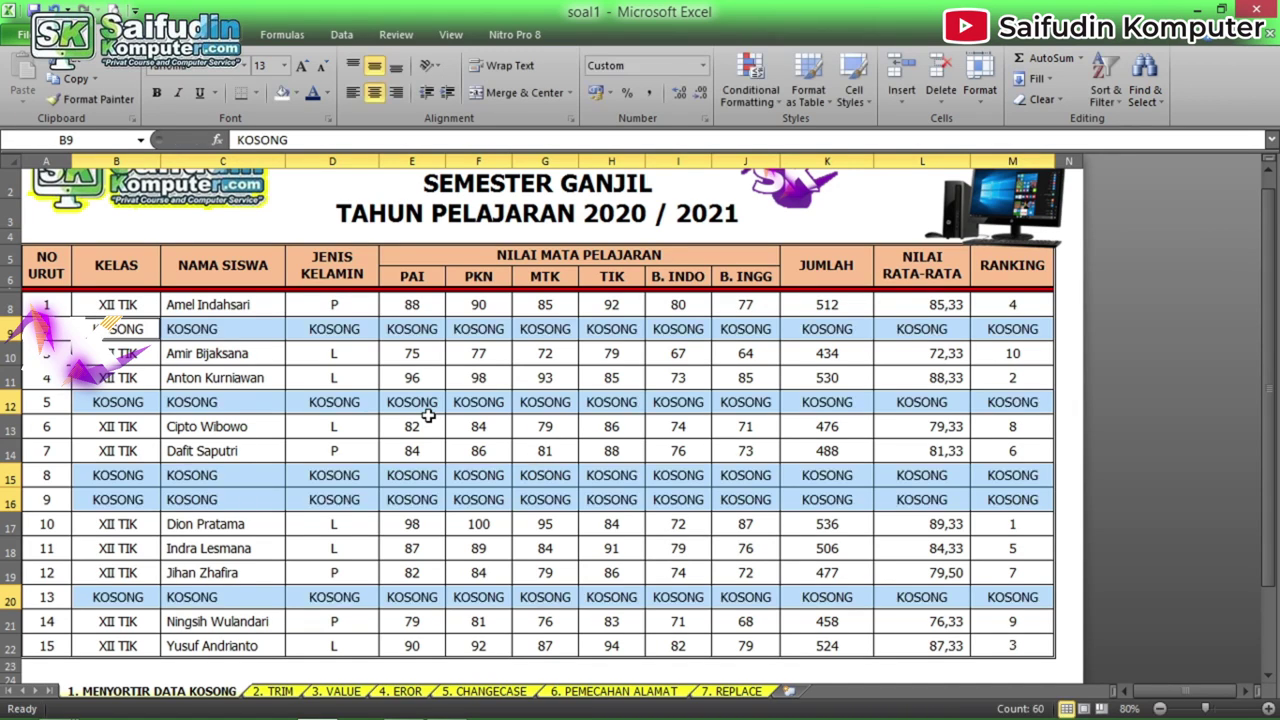
{"action": "key", "text": "Delete"}
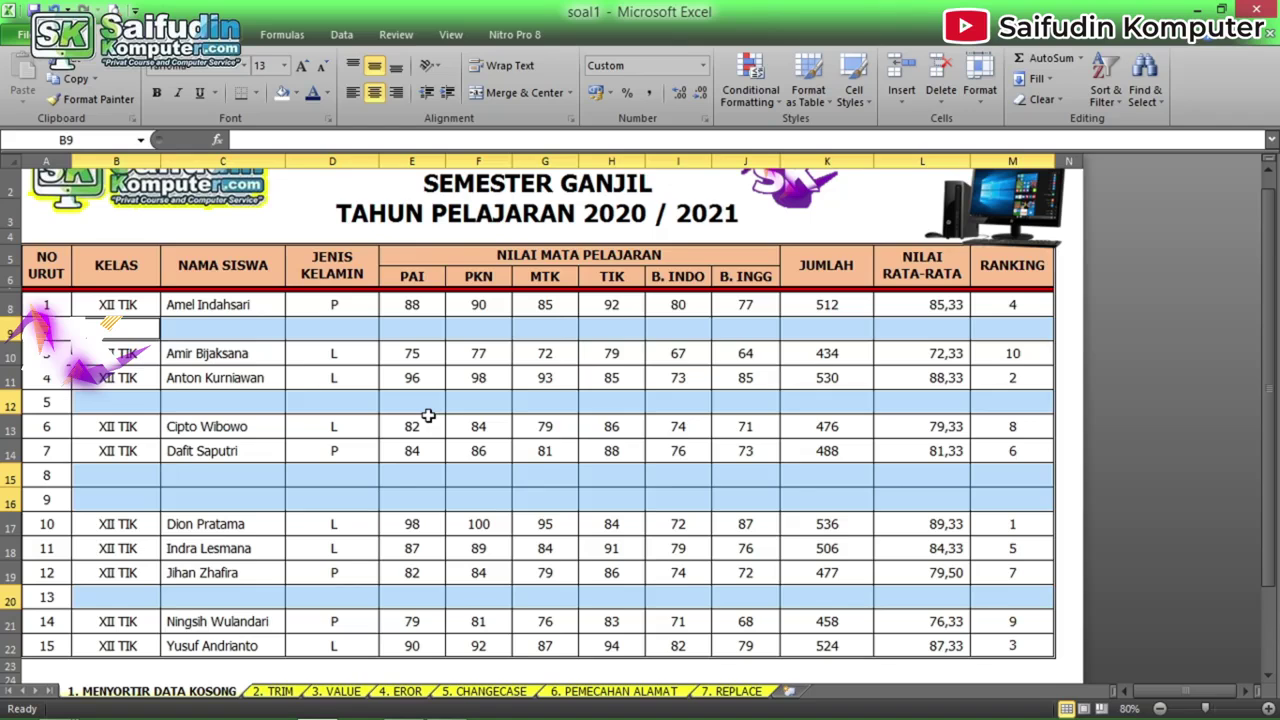
Step: Delete the entire rows containing the selected blank cells from the grade table
{"action": "key", "text": "alt"}
{"action": "key", "text": "e"}
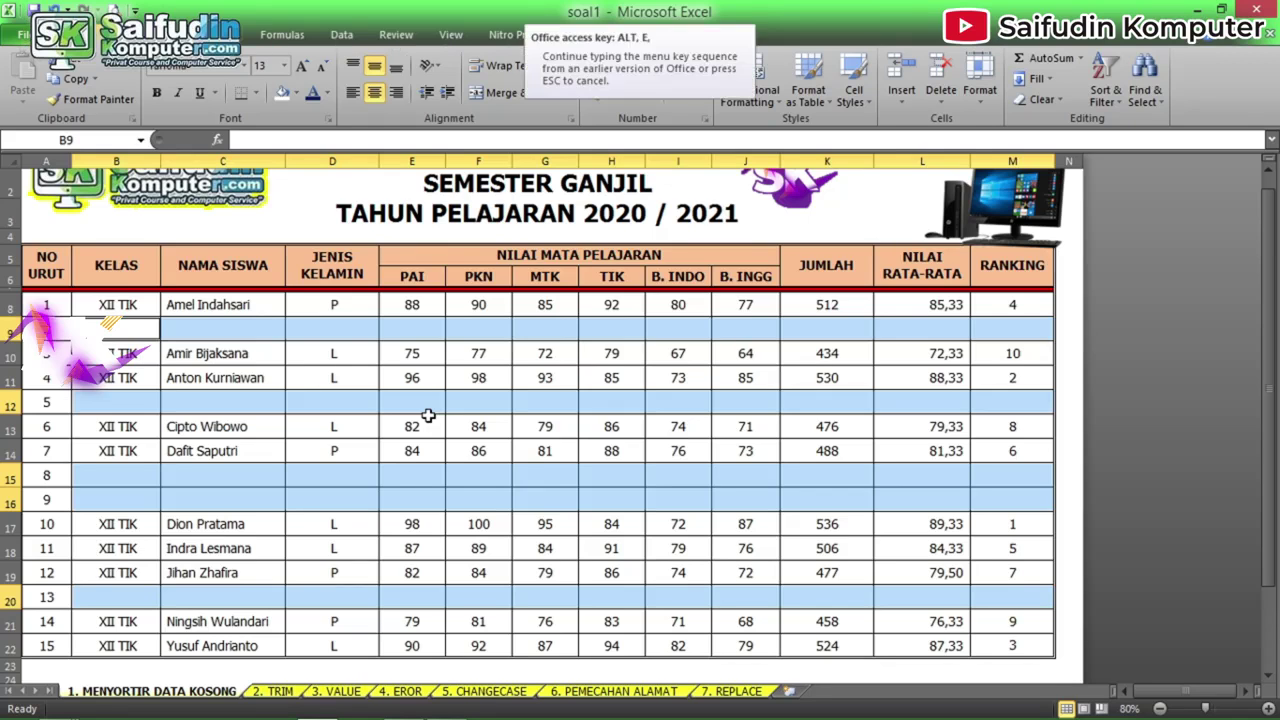
{"action": "key", "text": "d"}
{"action": "key", "text": "r"}
{"action": "key", "text": "Return"}
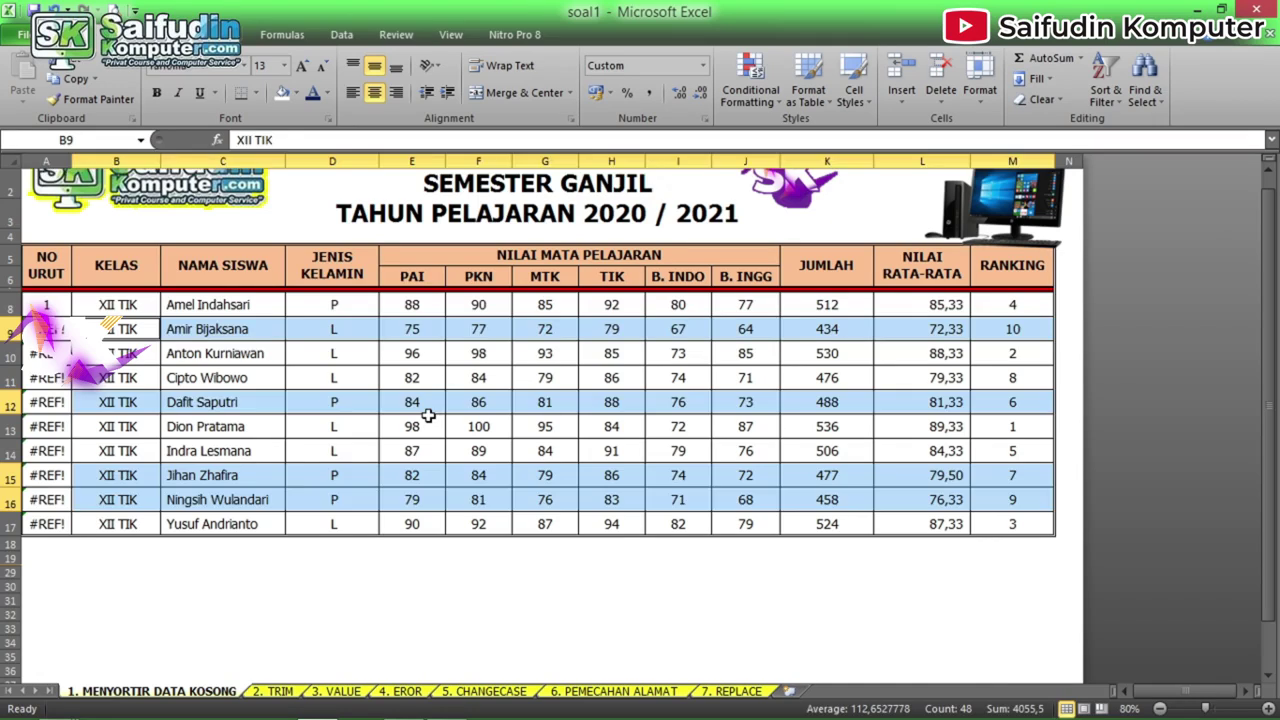
Step: Replace the broken NO URUT formulas in A9:A17 with =A8+1, filling the whole range at once
{"action": "key", "text": "Left"}
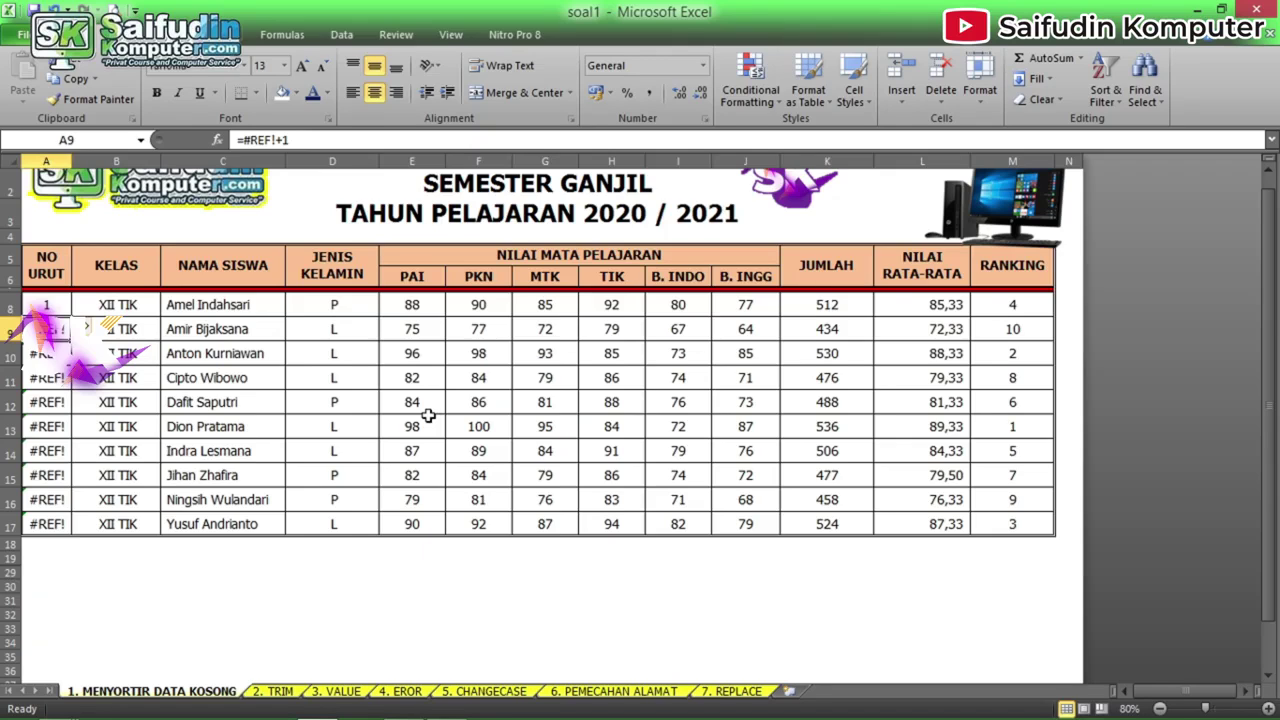
{"action": "key", "text": "ctrl+shift+Down"}
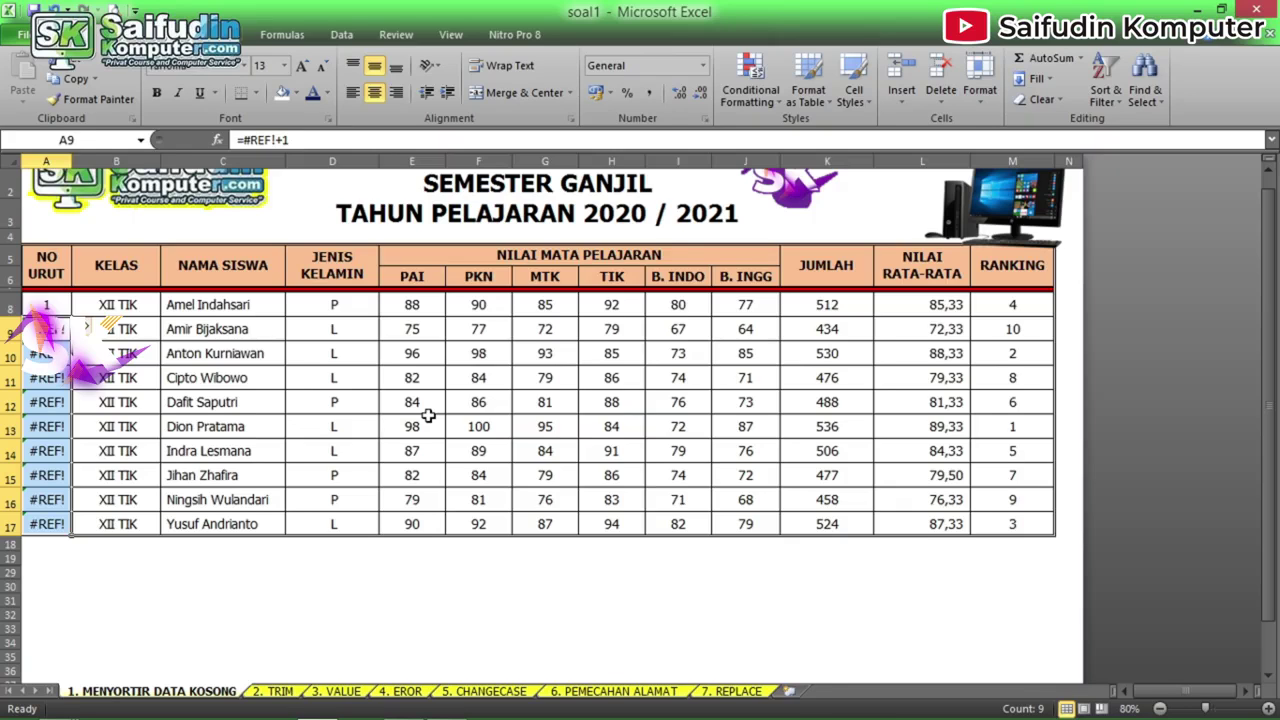
{"action": "type", "text": "="}
{"action": "key", "text": "Up"}
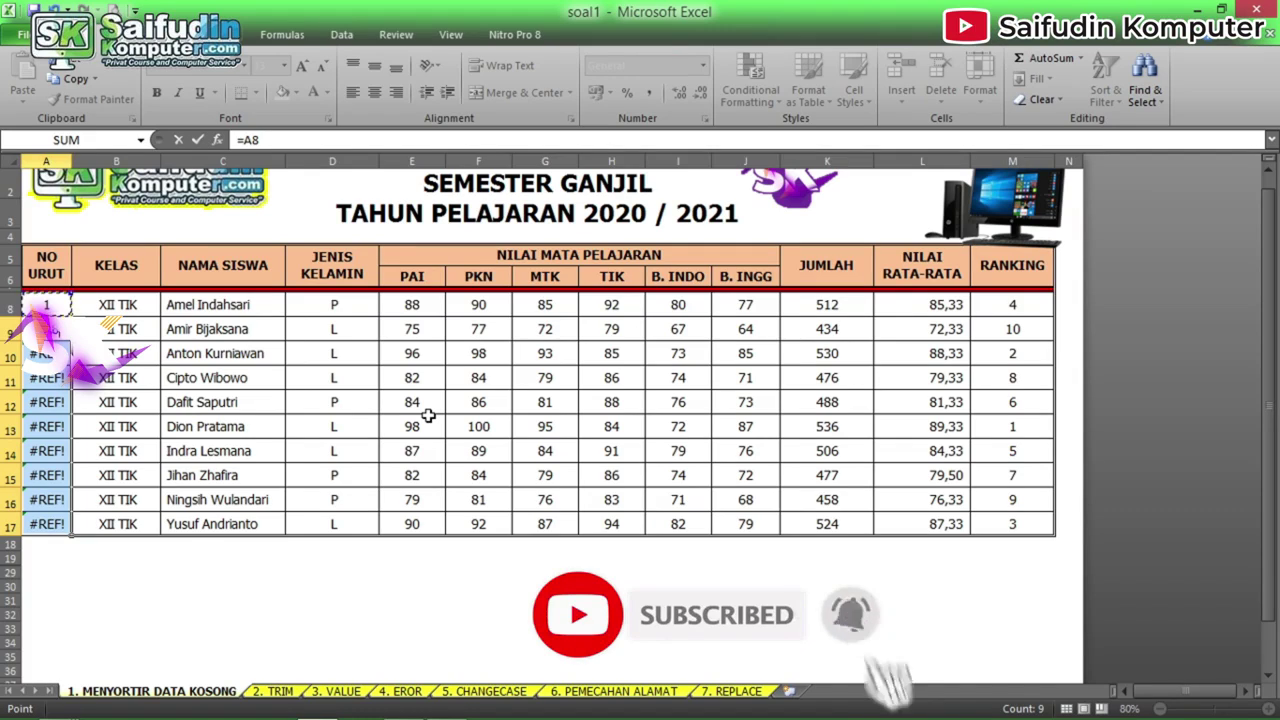
{"action": "type", "text": "+1"}
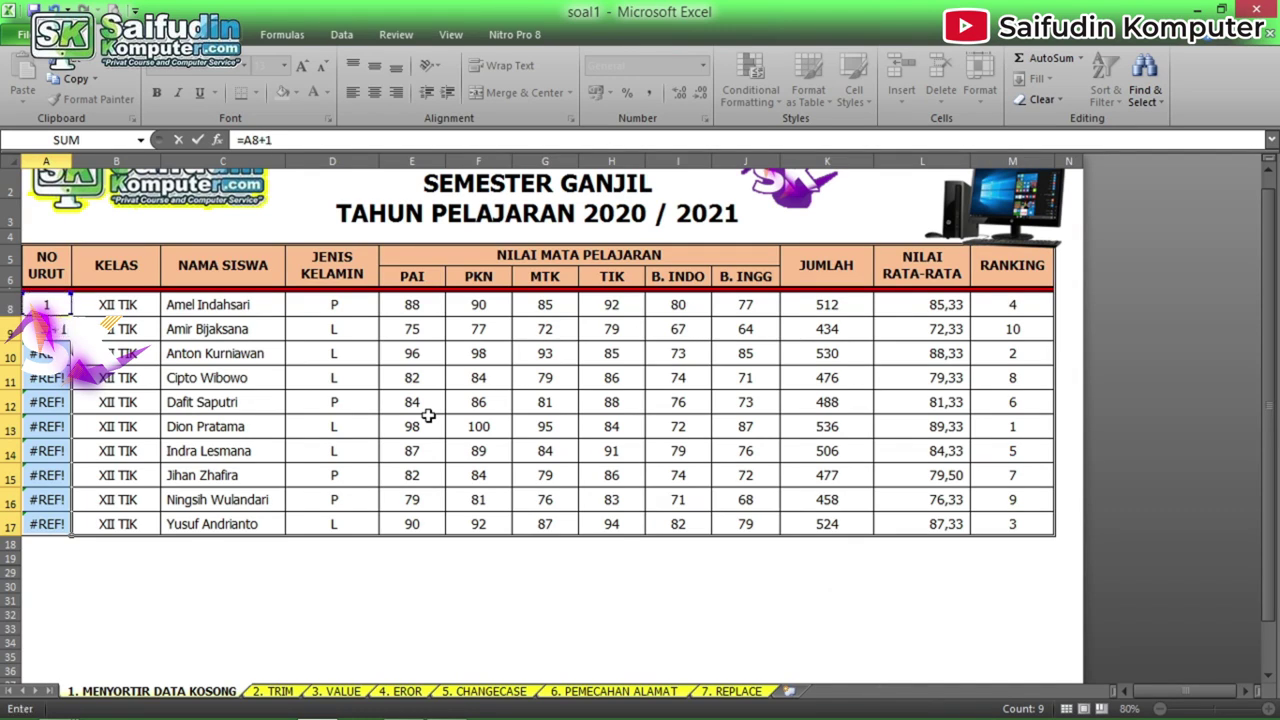
{"action": "key", "text": "ctrl+Return"}
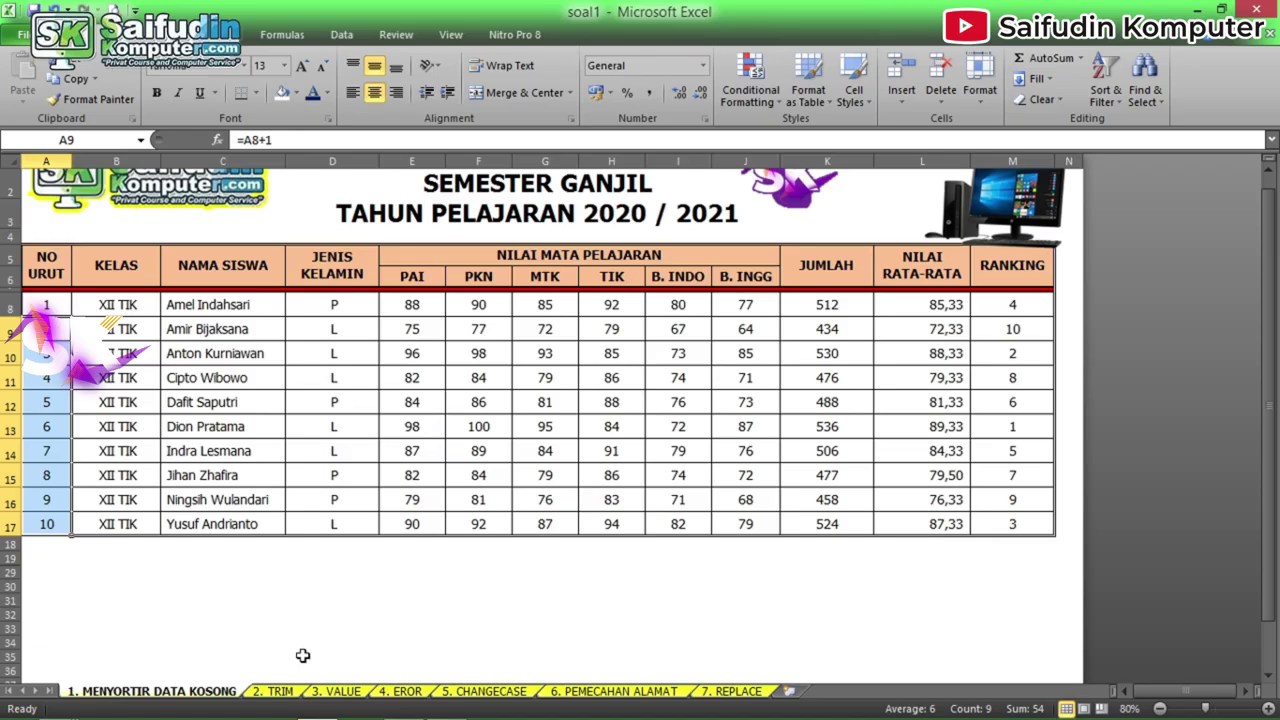
Step: Open the 2. TRIM sheet and examine the extra spacing in the names copied from the web, in B8 and B10
{"action": "left_click", "coordinate": [276, 692]}
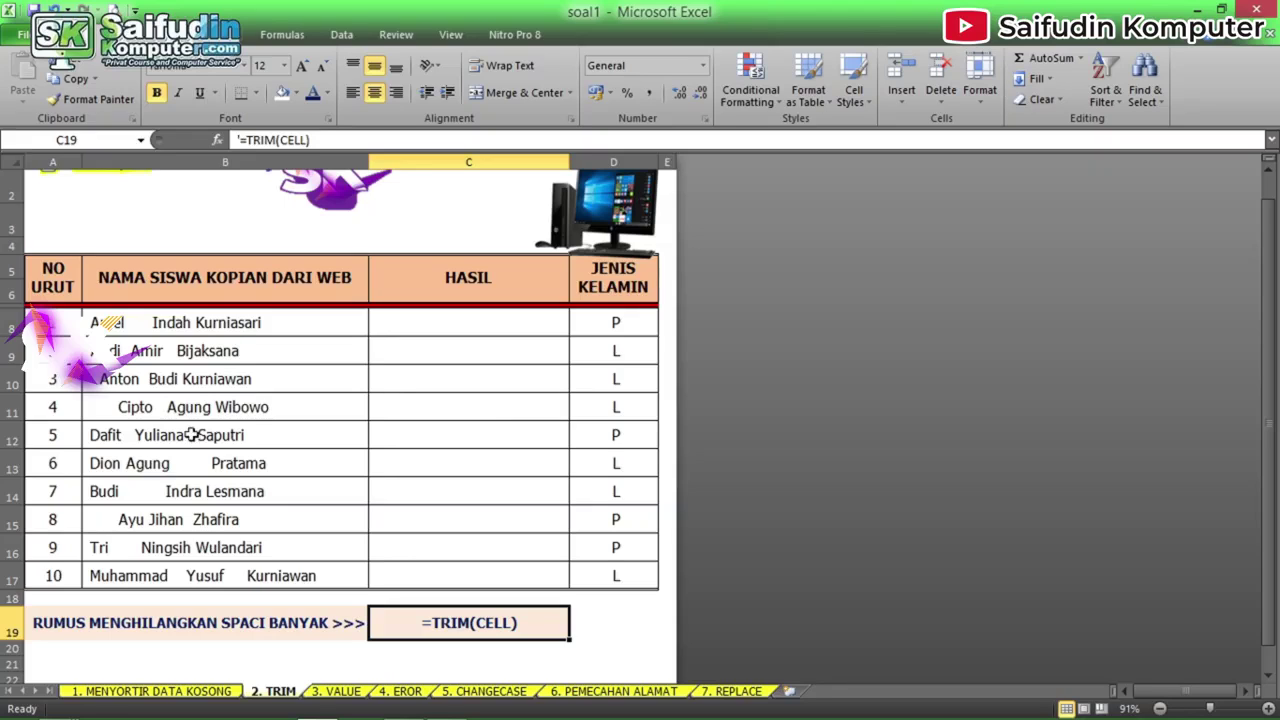
{"action": "double_click", "coordinate": [122, 321]}
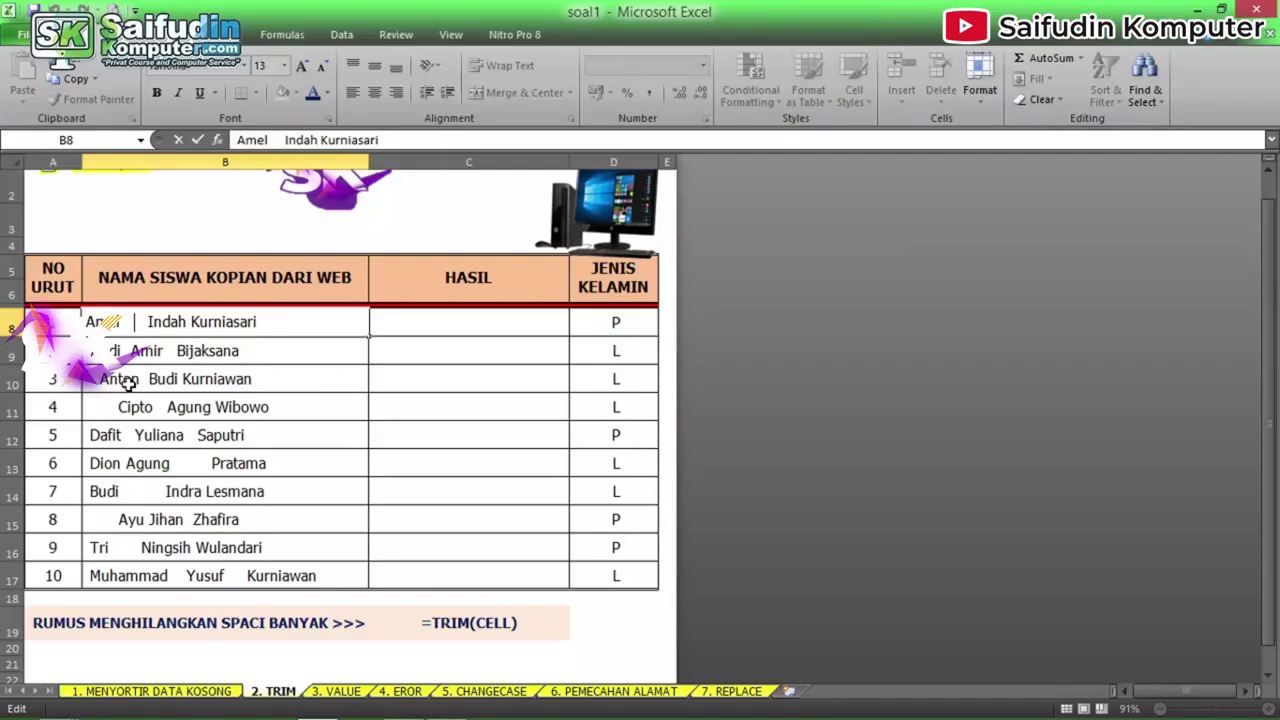
{"action": "left_click", "coordinate": [104, 383]}
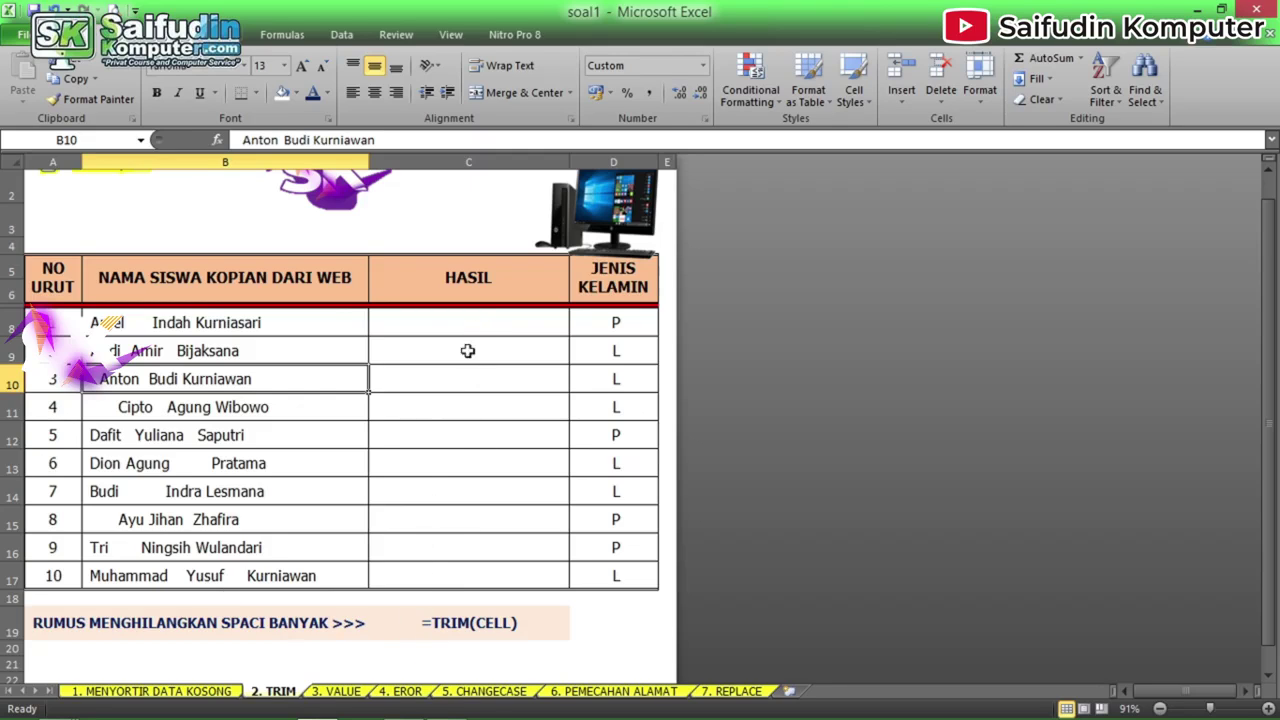
Step: Enter =TRIM(B8) across the HASIL cells C8:C17, and clear the results again
{"action": "left_click_drag", "start_coordinate": [476, 324], "coordinate": [474, 568]}
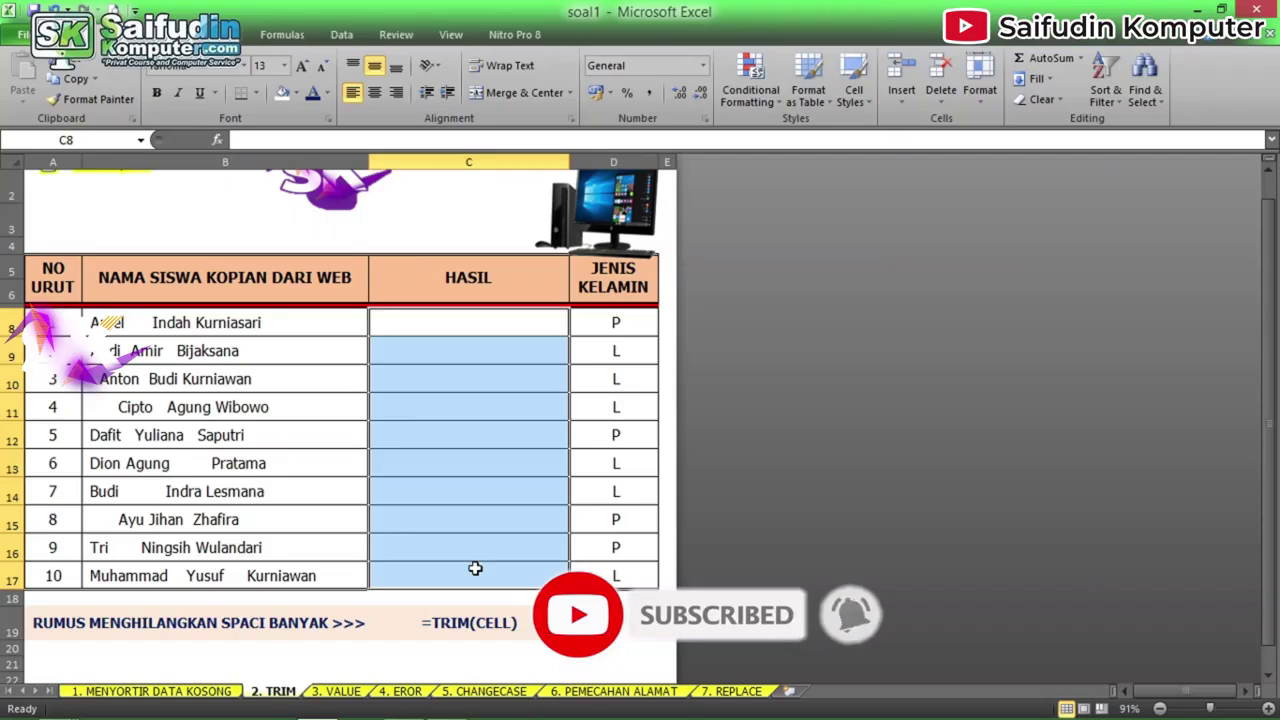
{"action": "type", "text": "="}
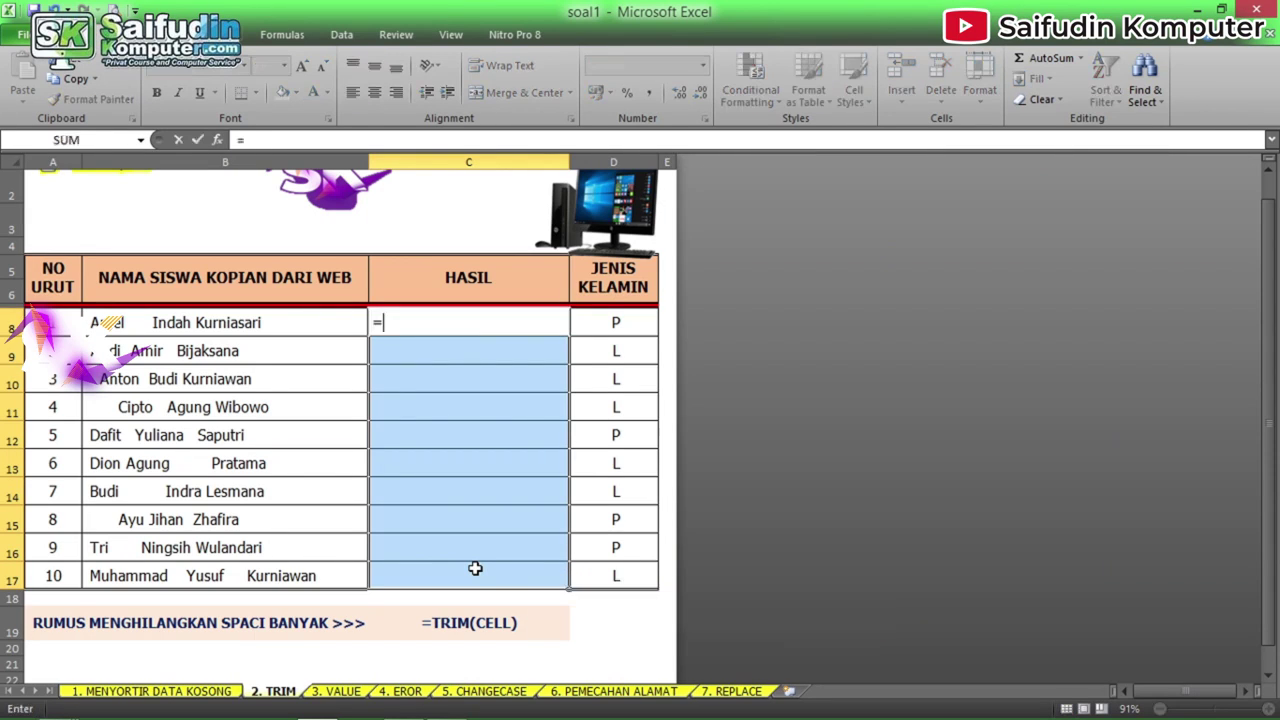
{"action": "type", "text": "TRIM("}
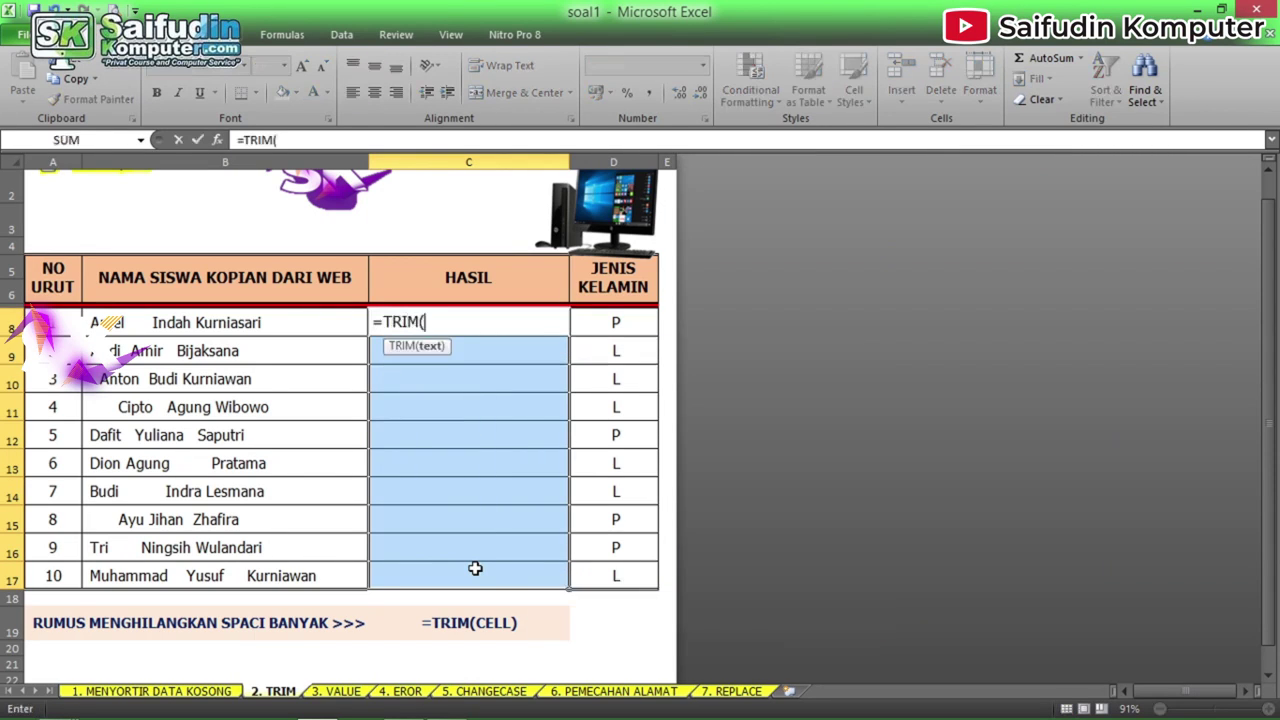
{"action": "key", "text": "Left"}
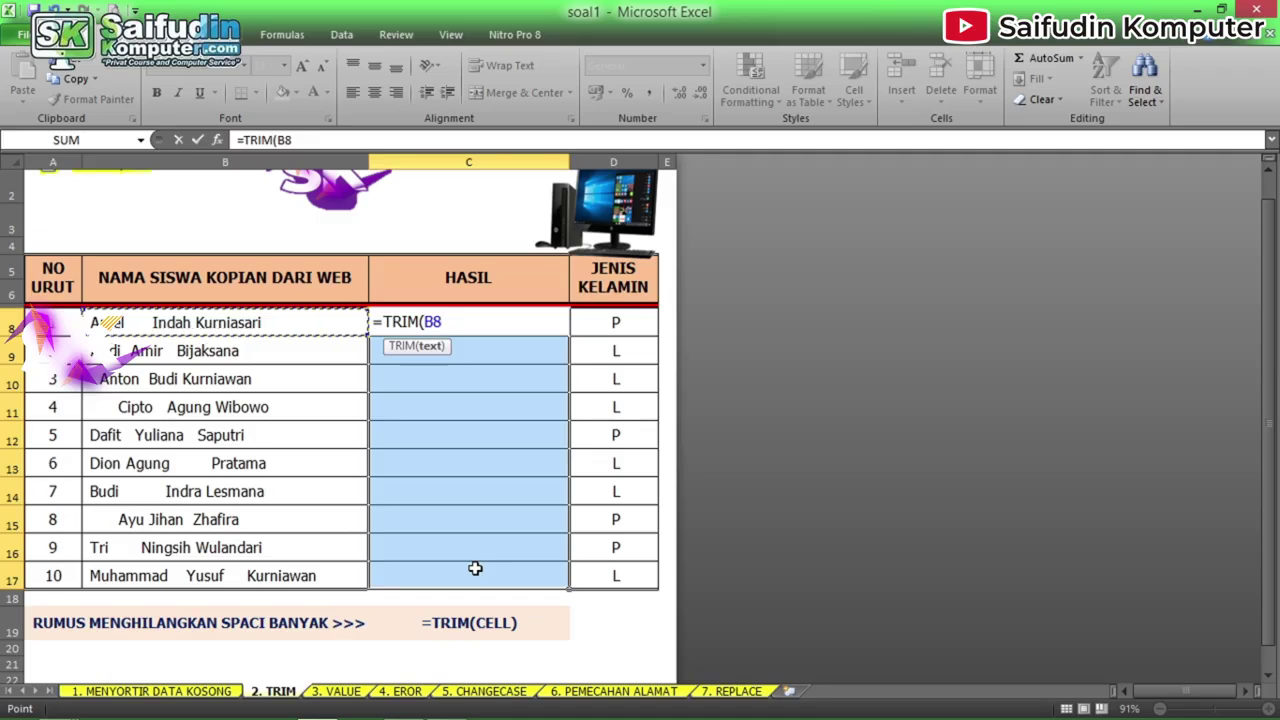
{"action": "type", "text": ")"}
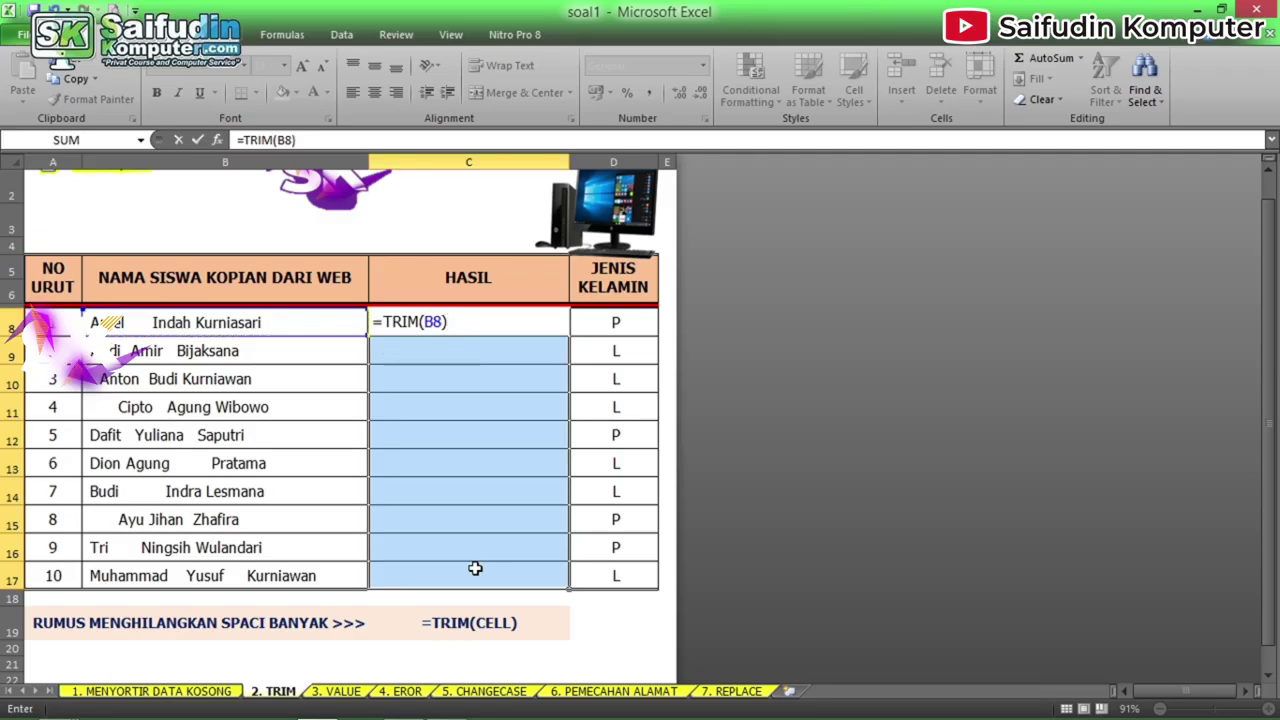
{"action": "key", "text": "ctrl+Return"}
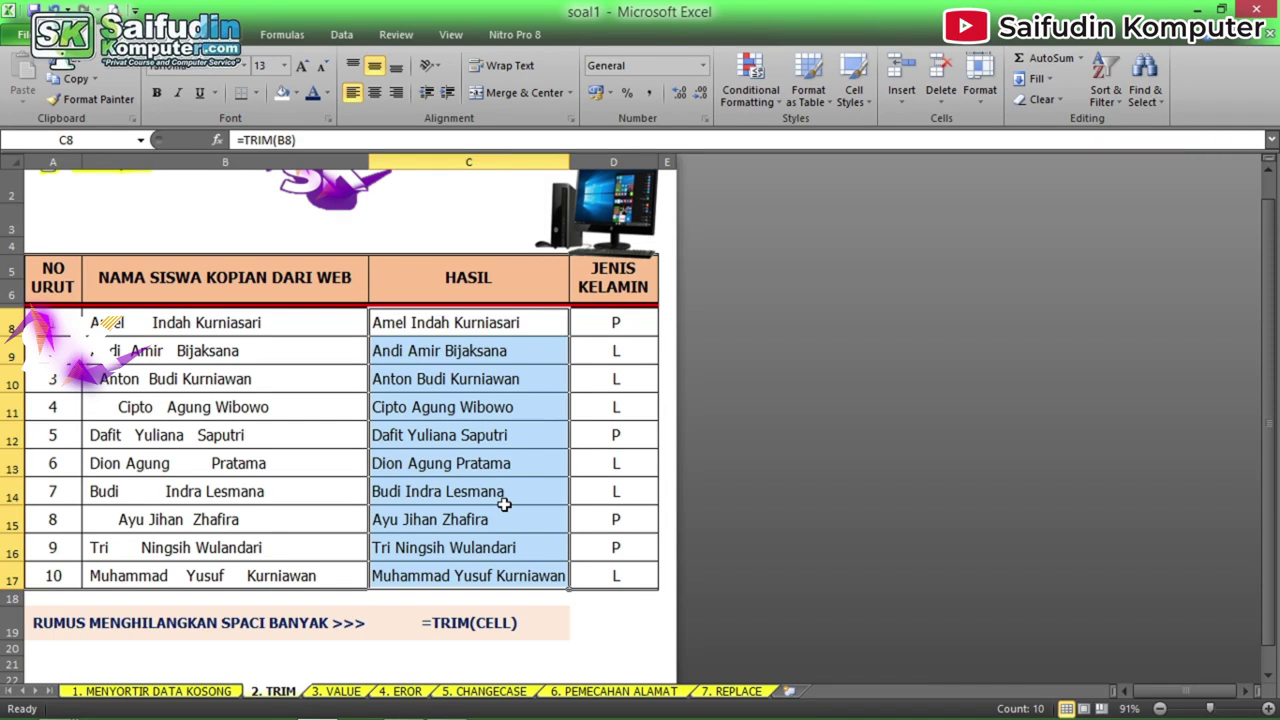
{"action": "key", "text": "Delete"}
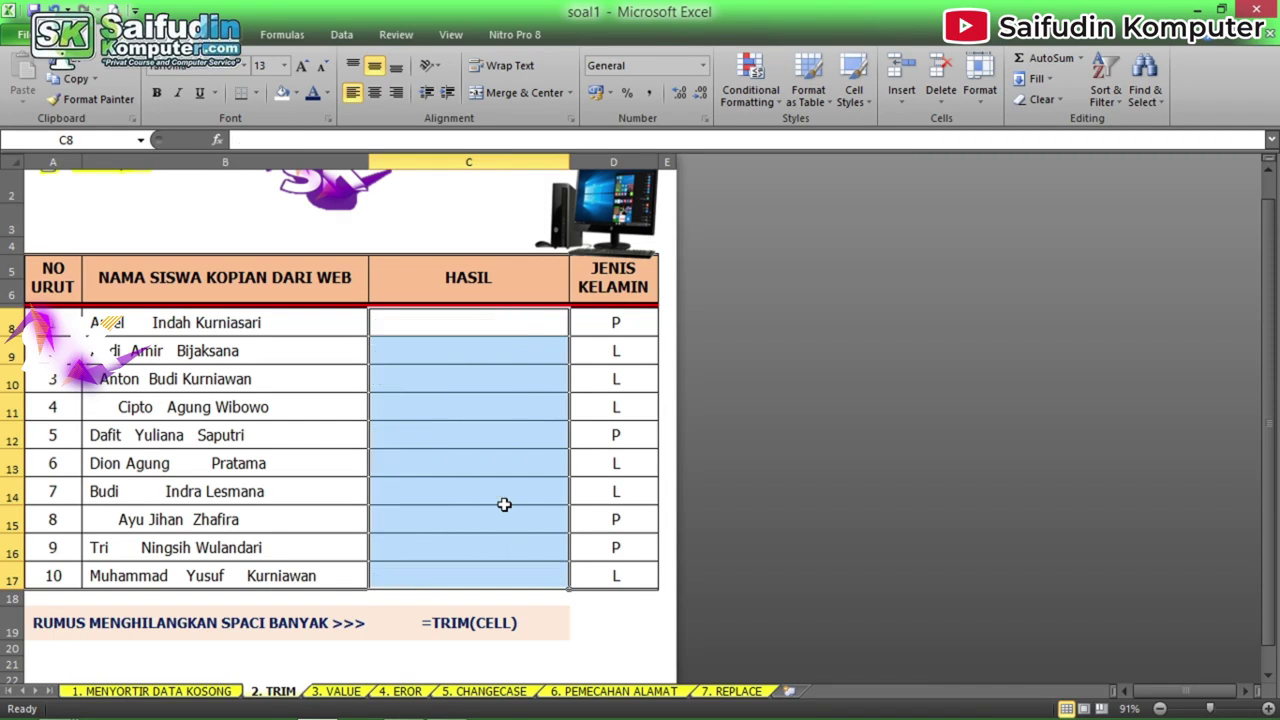
Step: Fill the selected HASIL cells C8:C17 with the formula =TRIM(B8) to remove extra spaces from the names
{"action": "type", "text": "="}
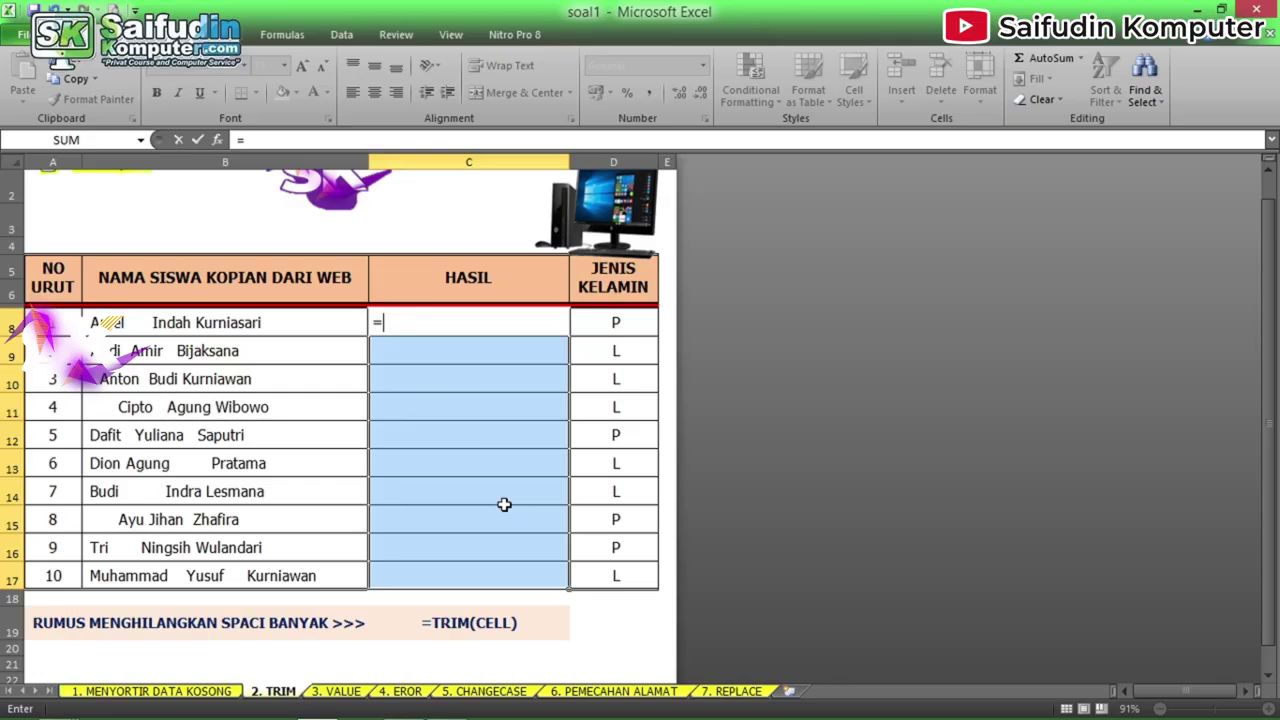
{"action": "type", "text": "TRIM("}
{"action": "key", "text": "Left"}
{"action": "type", "text": ")"}
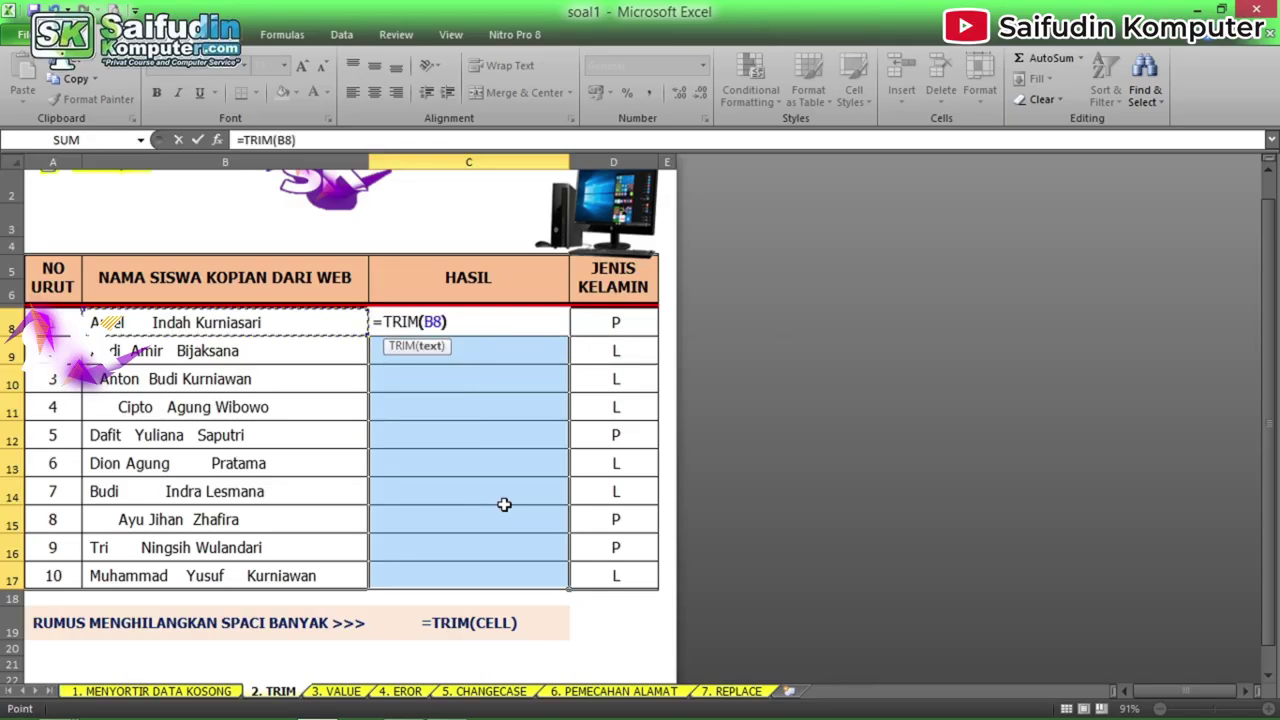
{"action": "key", "text": "ctrl+Return"}
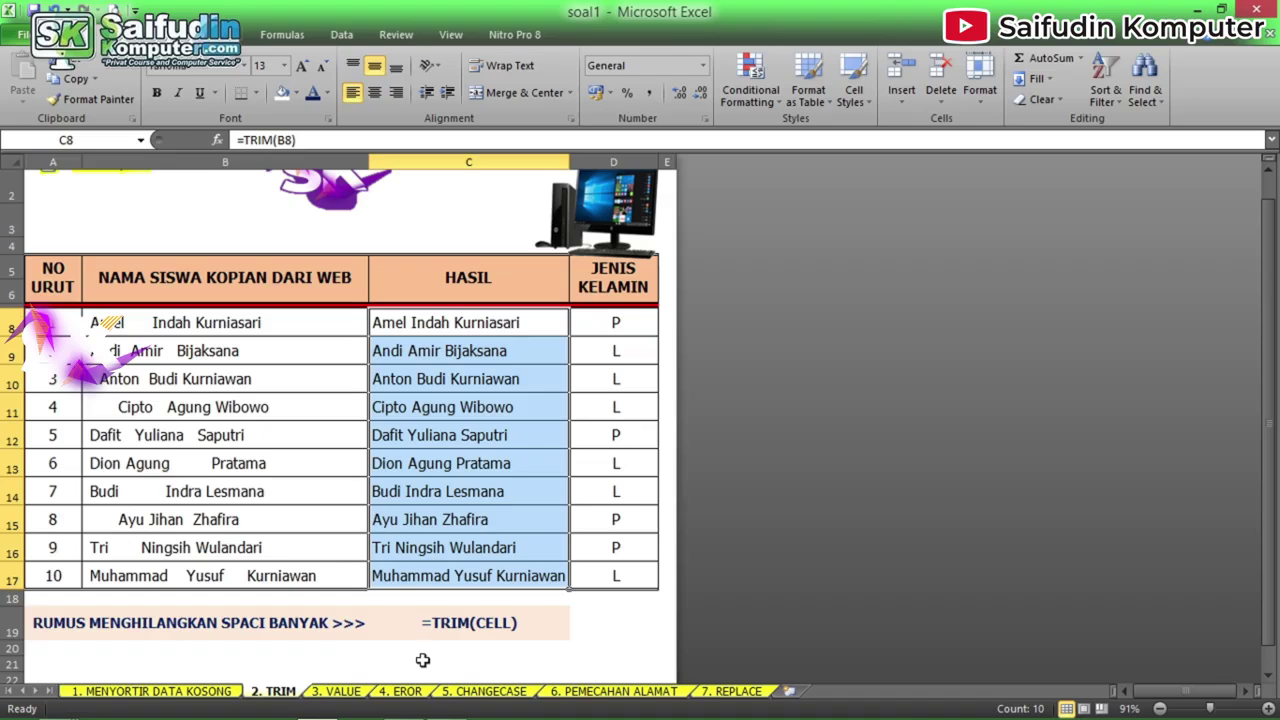
Step: Open the 3. VALUE sheet and fill the first three NILAI cells, B8:B10, with yellow
{"action": "left_click", "coordinate": [340, 695]}
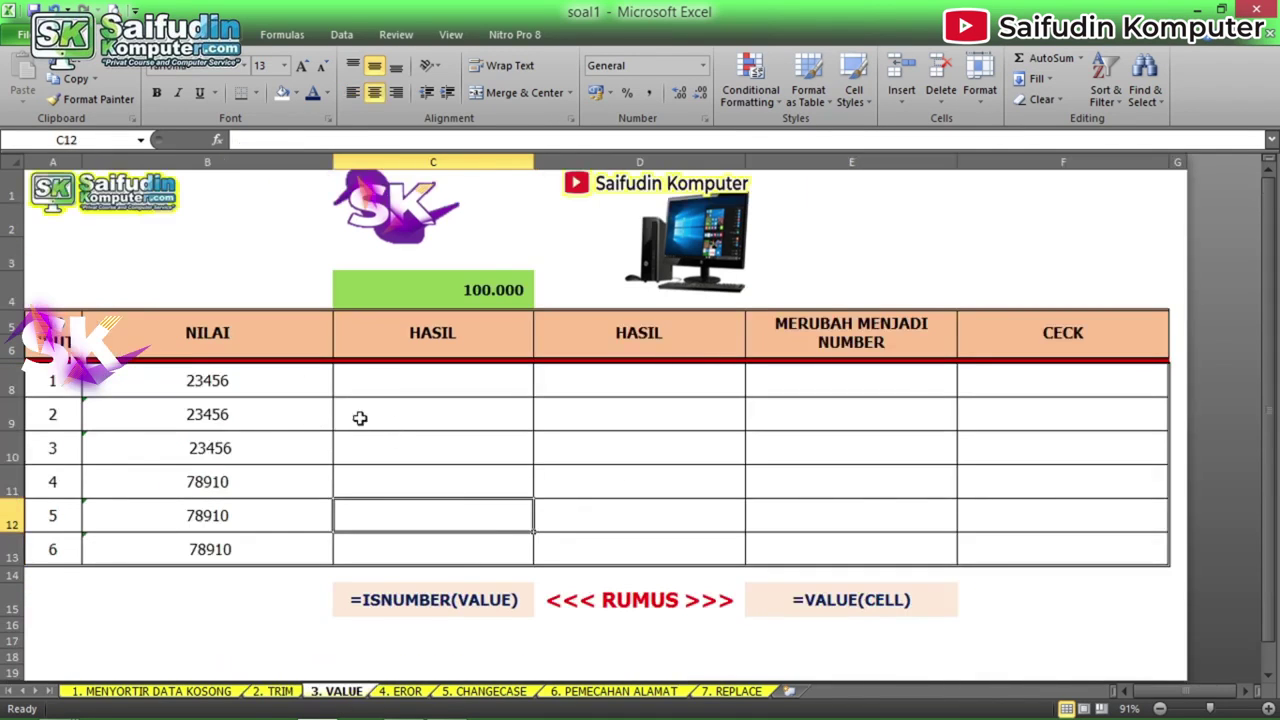
{"action": "left_click", "coordinate": [226, 378]}
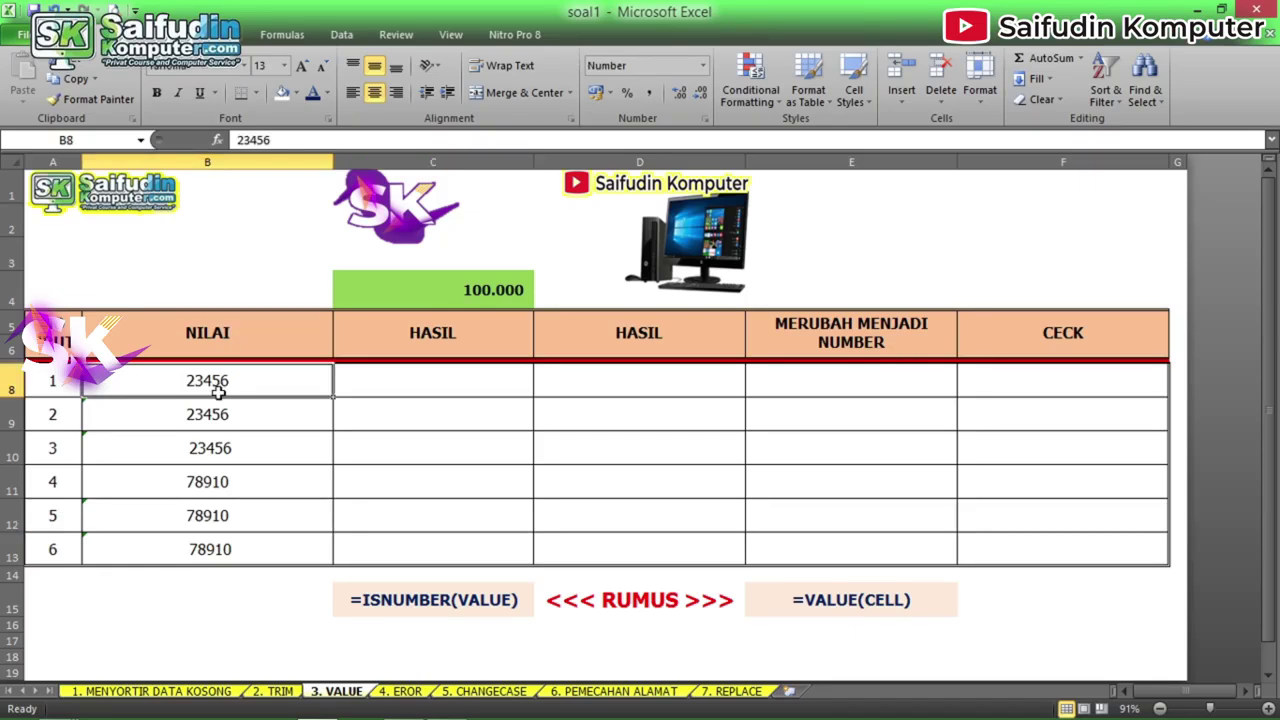
{"action": "left_click_drag", "start_coordinate": [217, 374], "coordinate": [278, 417]}
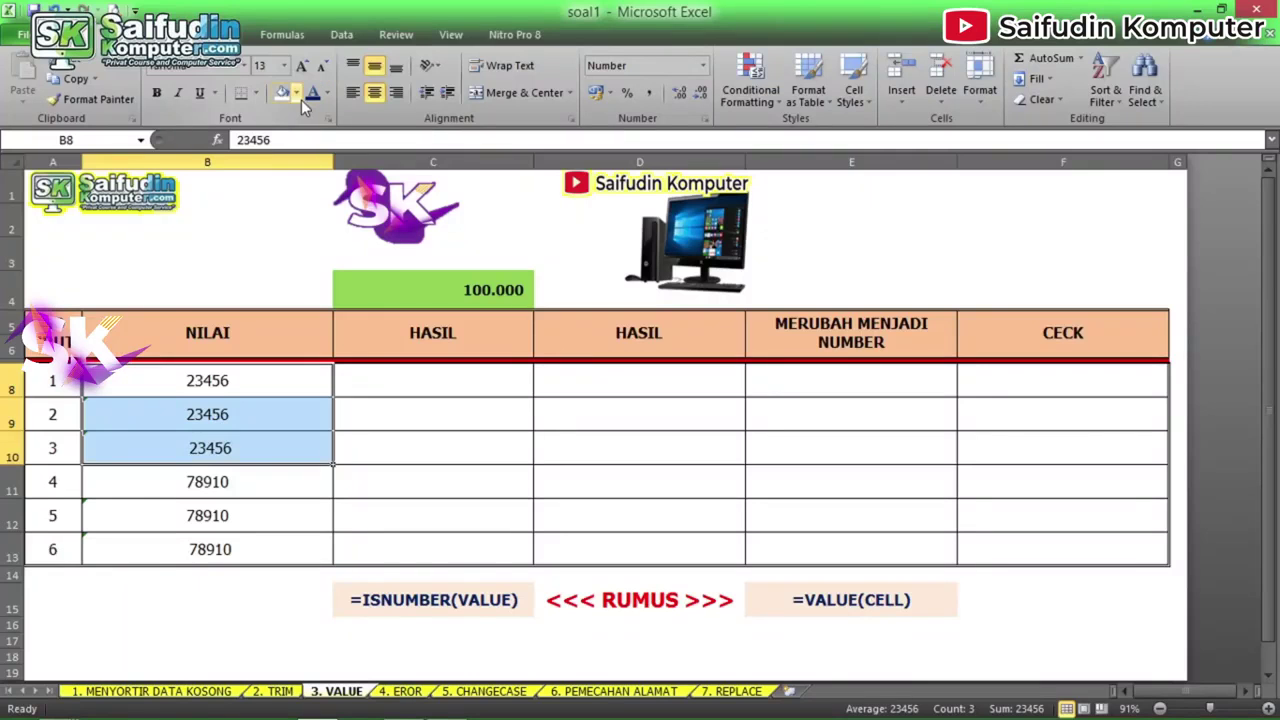
{"action": "left_click", "coordinate": [297, 95]}
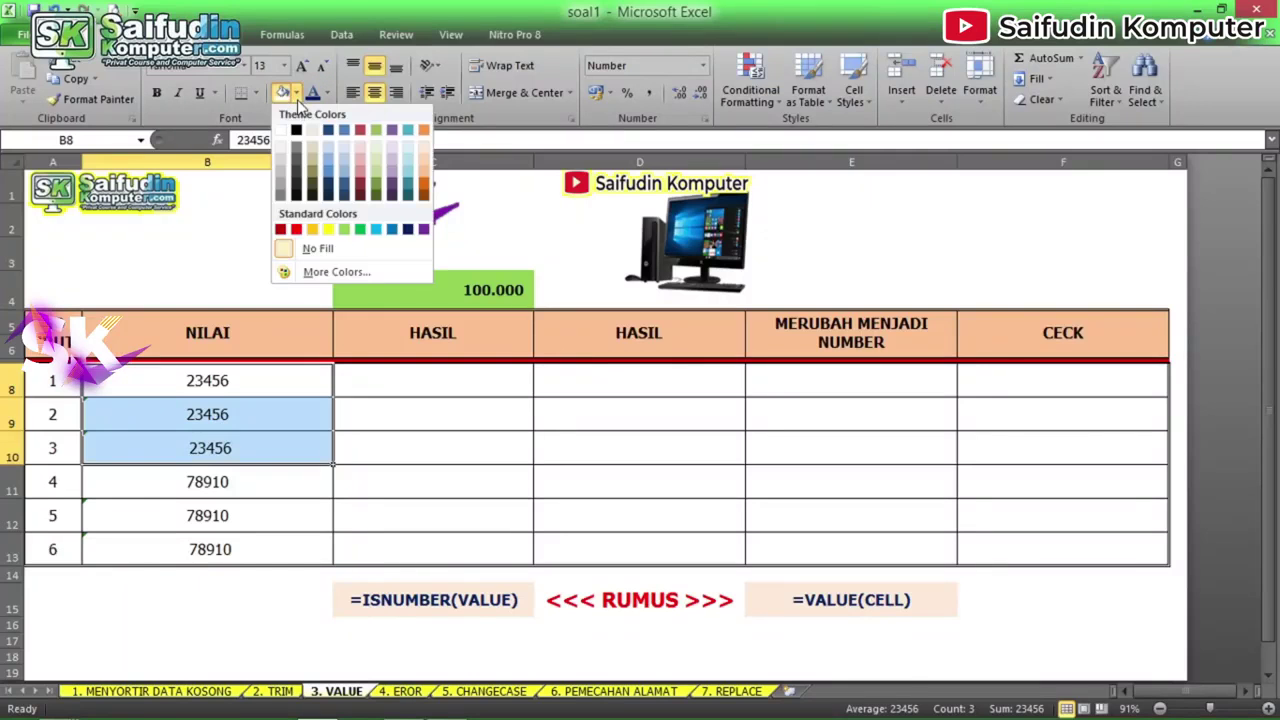
{"action": "left_click", "coordinate": [329, 230]}
Step: Fill the last three NILAI cells, B11:B13, with a light green theme color
{"action": "left_click_drag", "start_coordinate": [271, 485], "coordinate": [271, 549]}
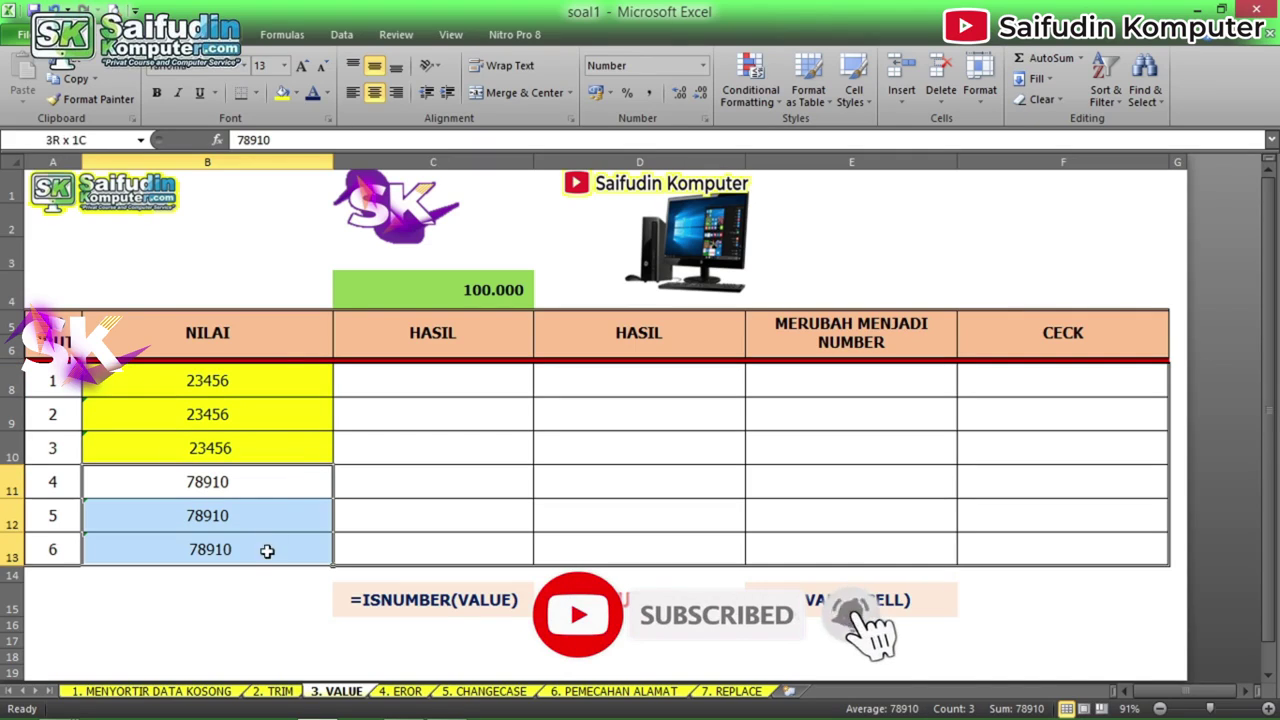
{"action": "left_click", "coordinate": [295, 97]}
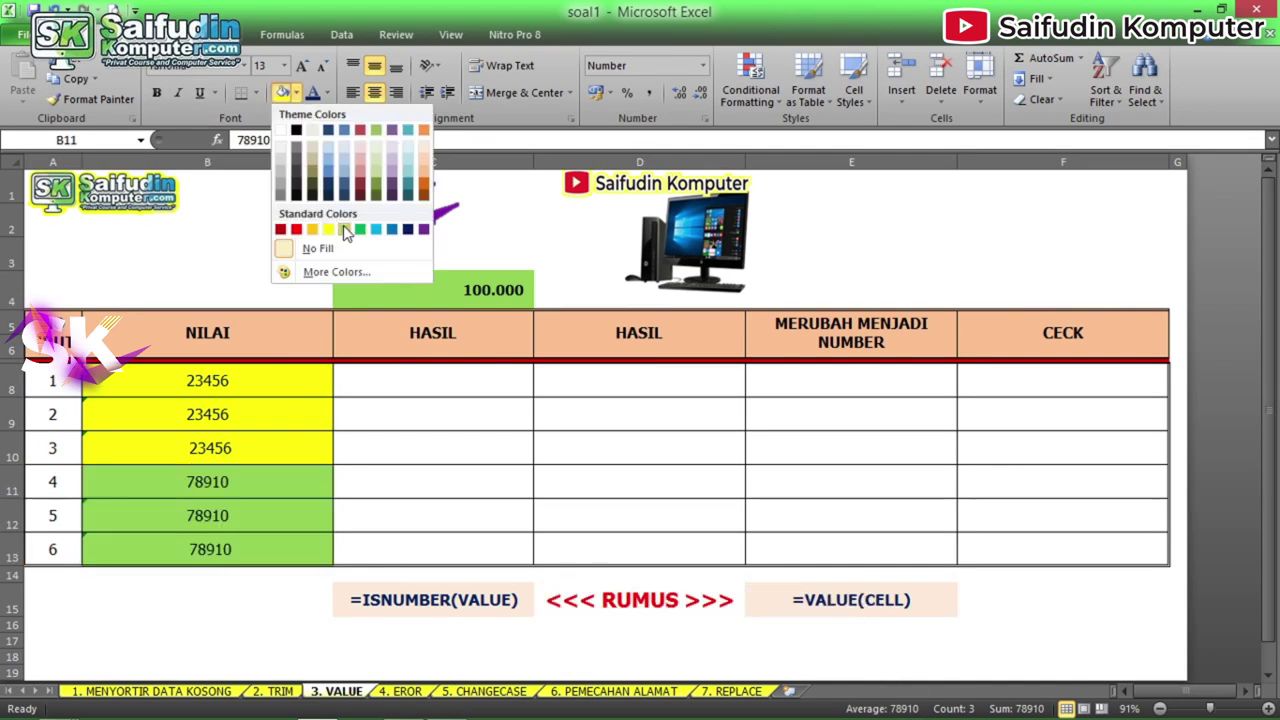
{"action": "left_click", "coordinate": [380, 173]}
{"action": "left_click", "coordinate": [366, 472]}
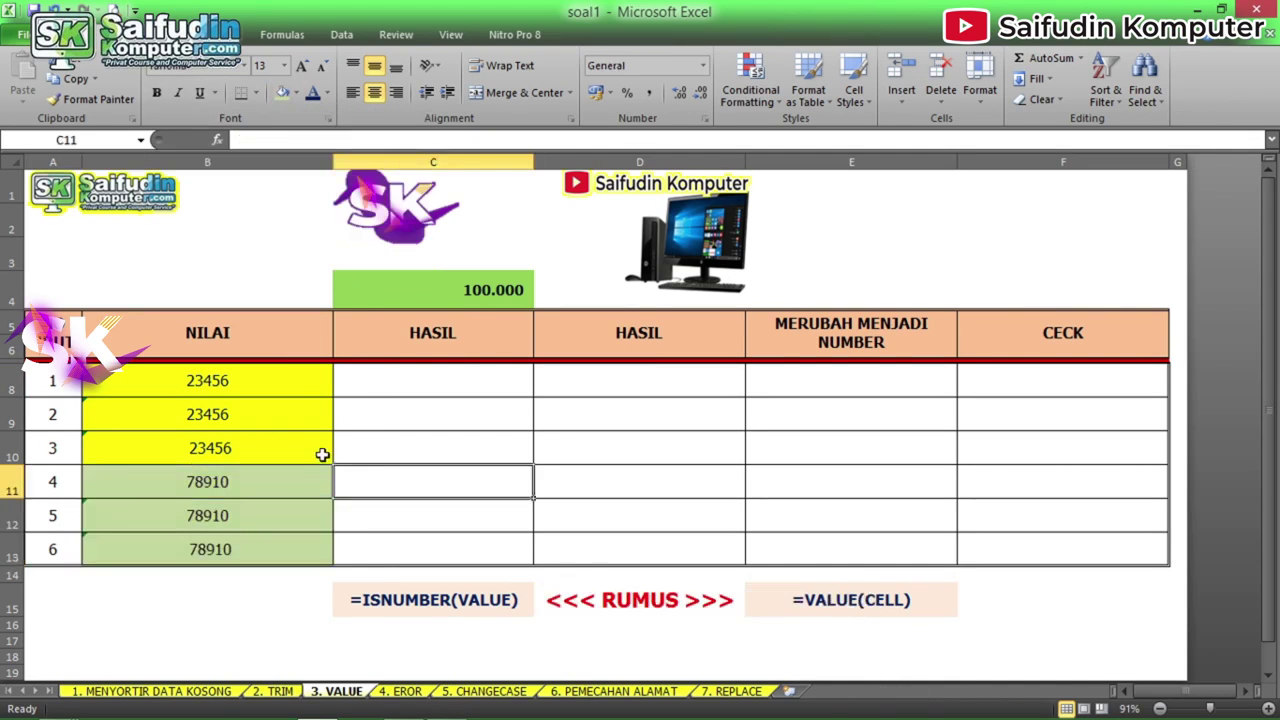
Step: Examine the number format and stored content of each NILAI cell from B8 to B13, comparing the yellow and green groups
{"action": "left_click_drag", "start_coordinate": [231, 378], "coordinate": [232, 449]}
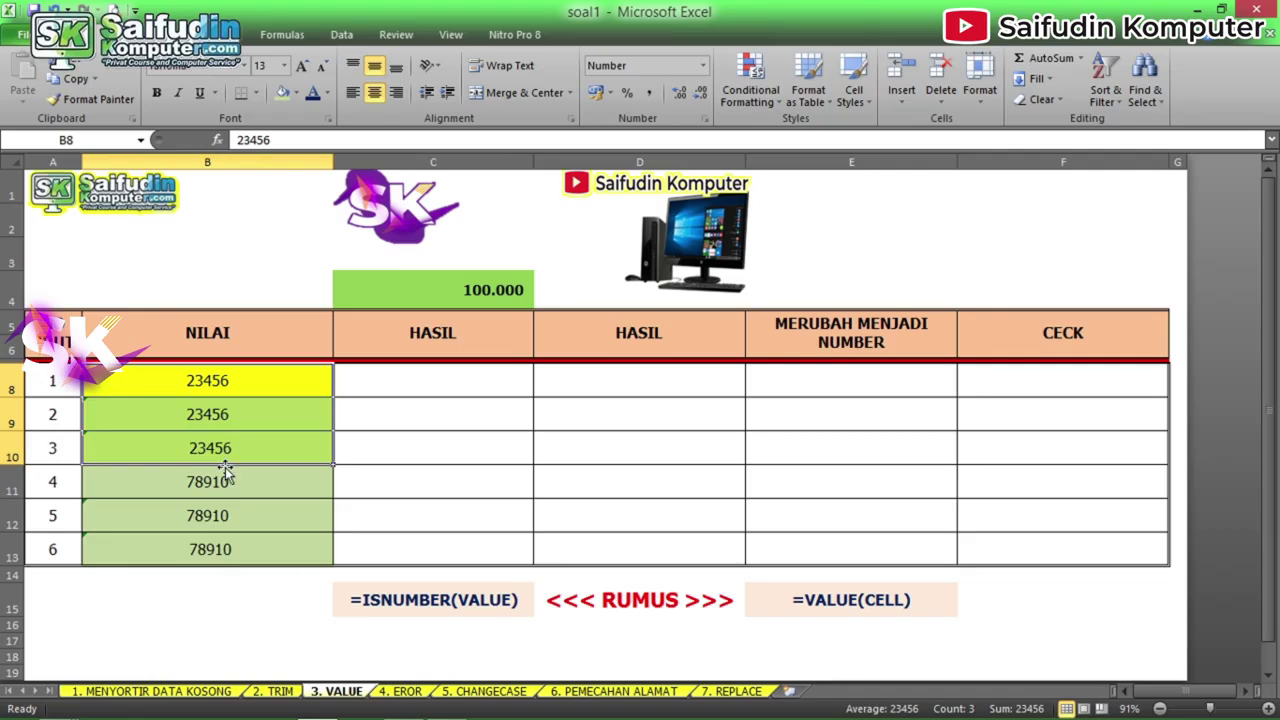
{"action": "left_click_drag", "start_coordinate": [221, 479], "coordinate": [221, 549]}
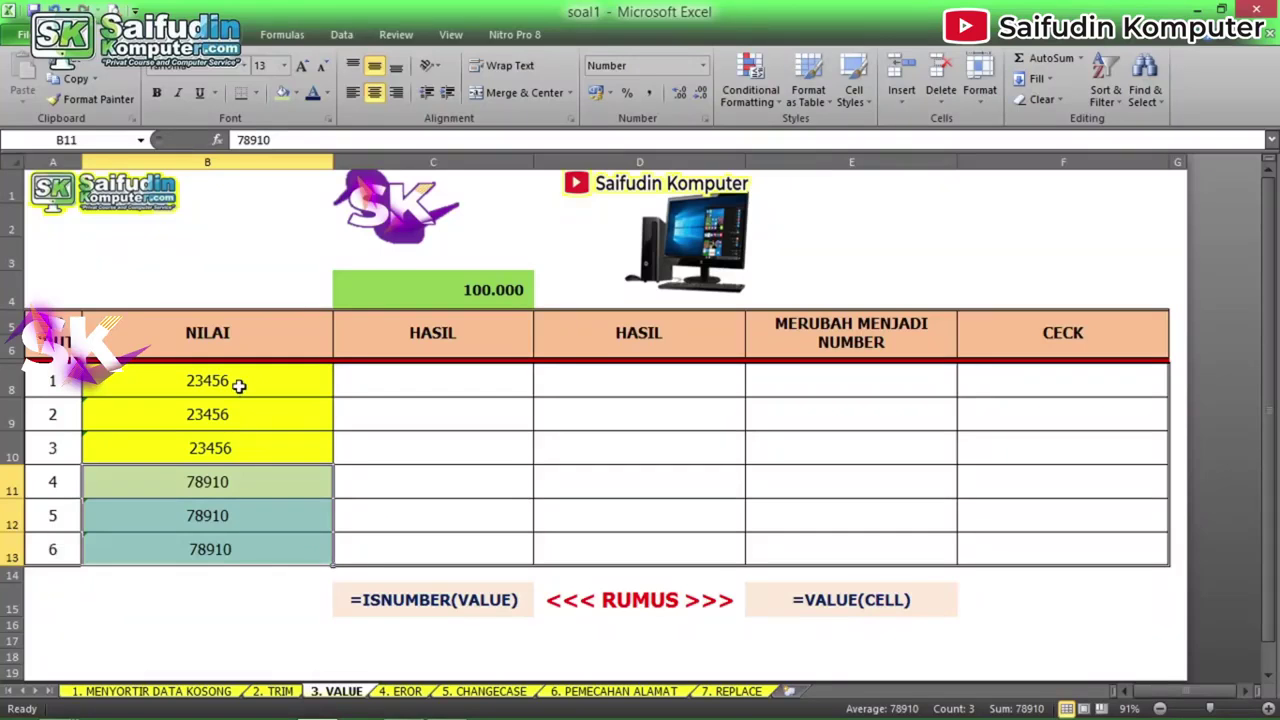
{"action": "left_click", "coordinate": [239, 386]}
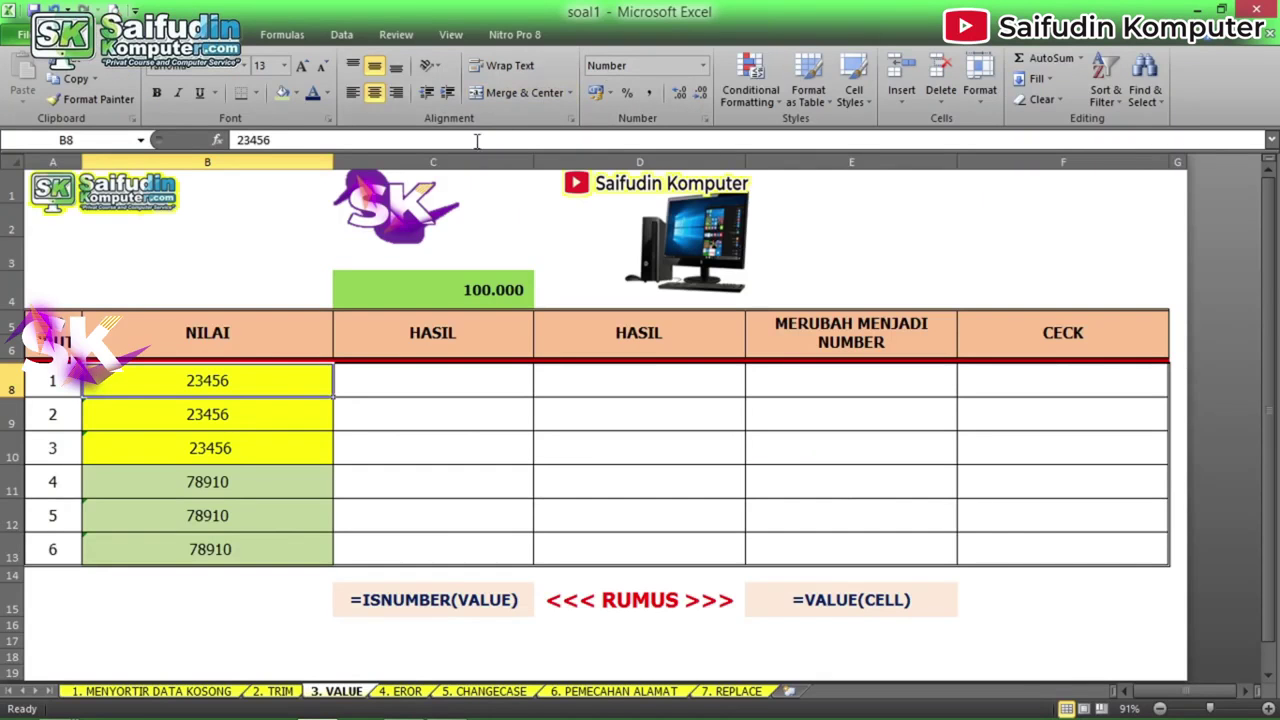
{"action": "left_click", "coordinate": [255, 415]}
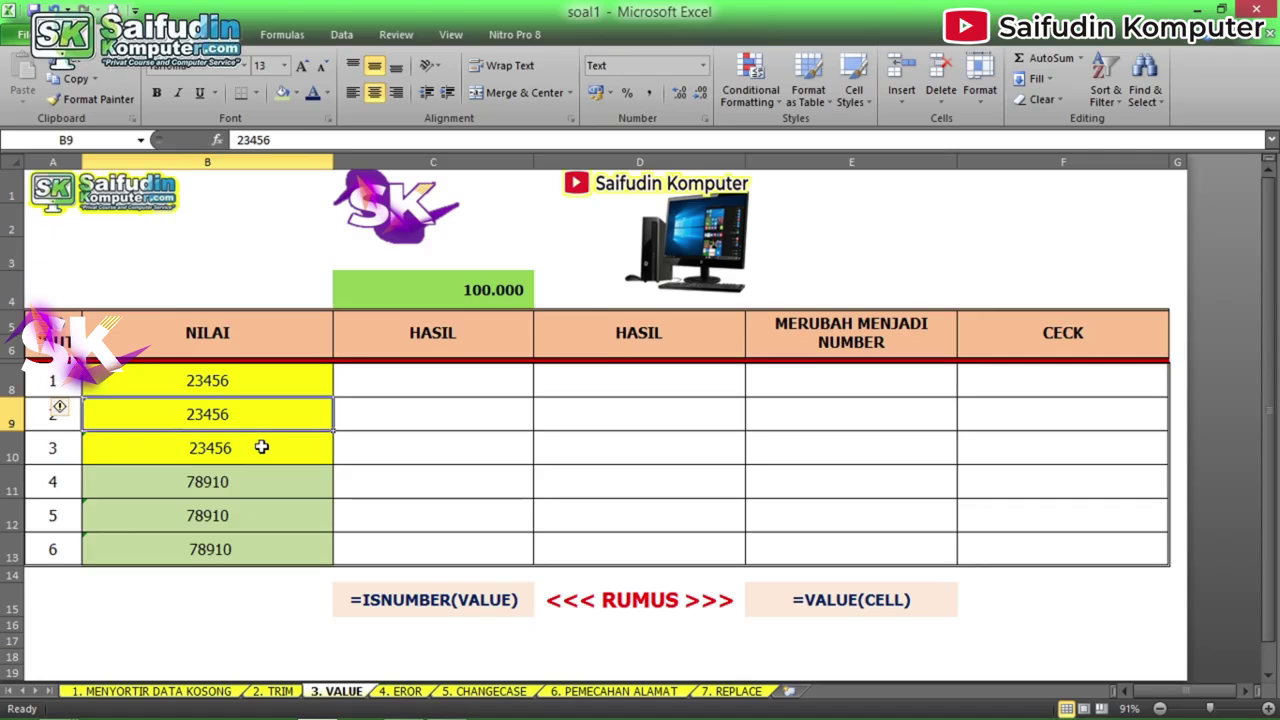
{"action": "left_click", "coordinate": [261, 448]}
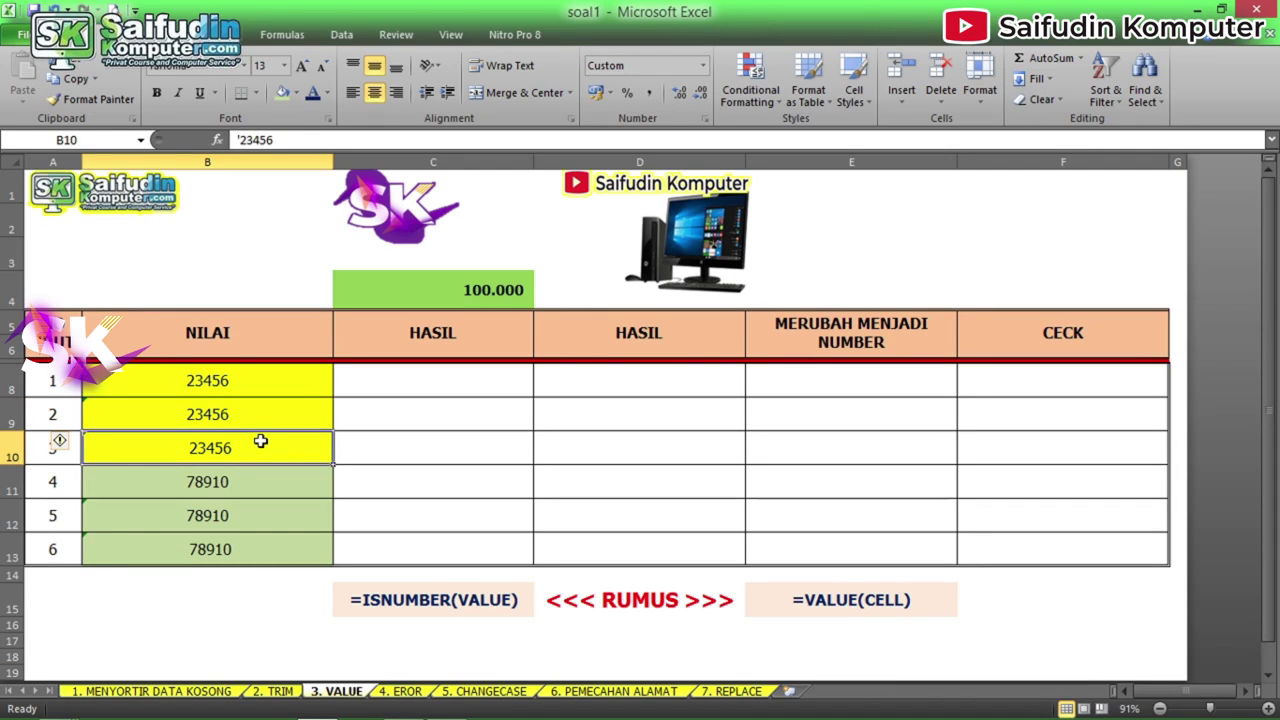
{"action": "double_click", "coordinate": [260, 441]}
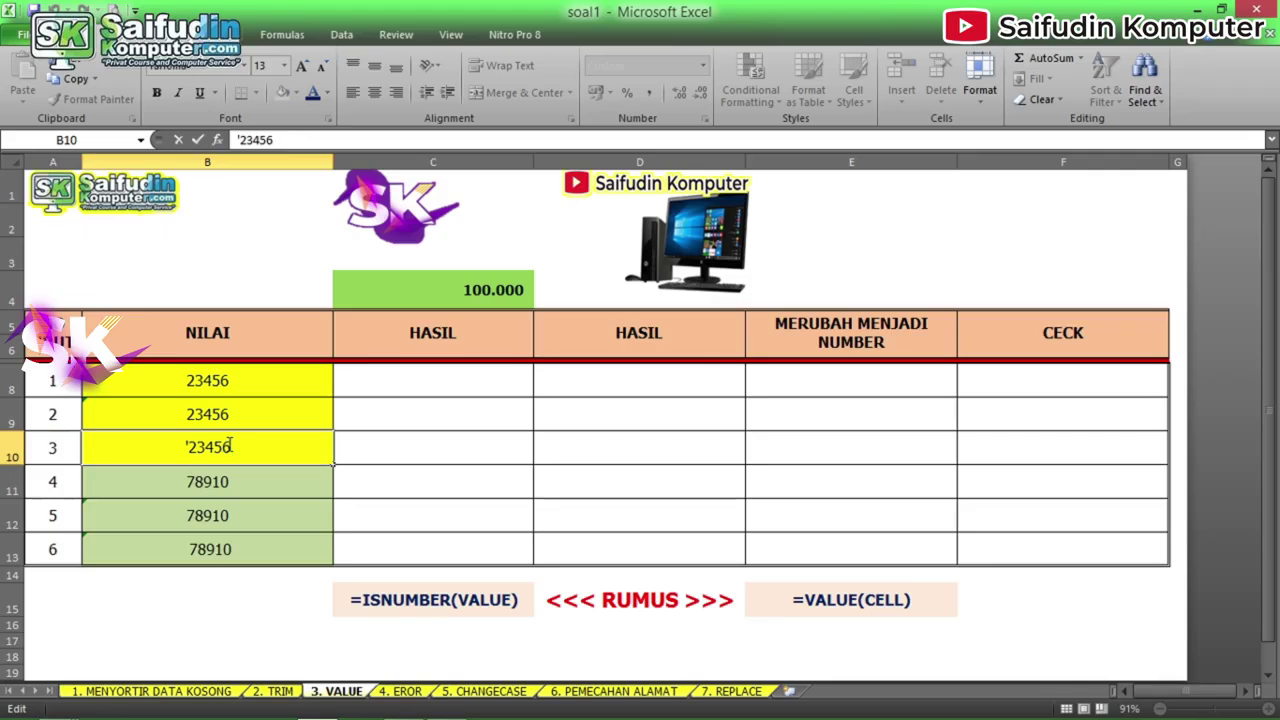
{"action": "key", "text": "Escape"}
{"action": "left_click", "coordinate": [224, 478]}
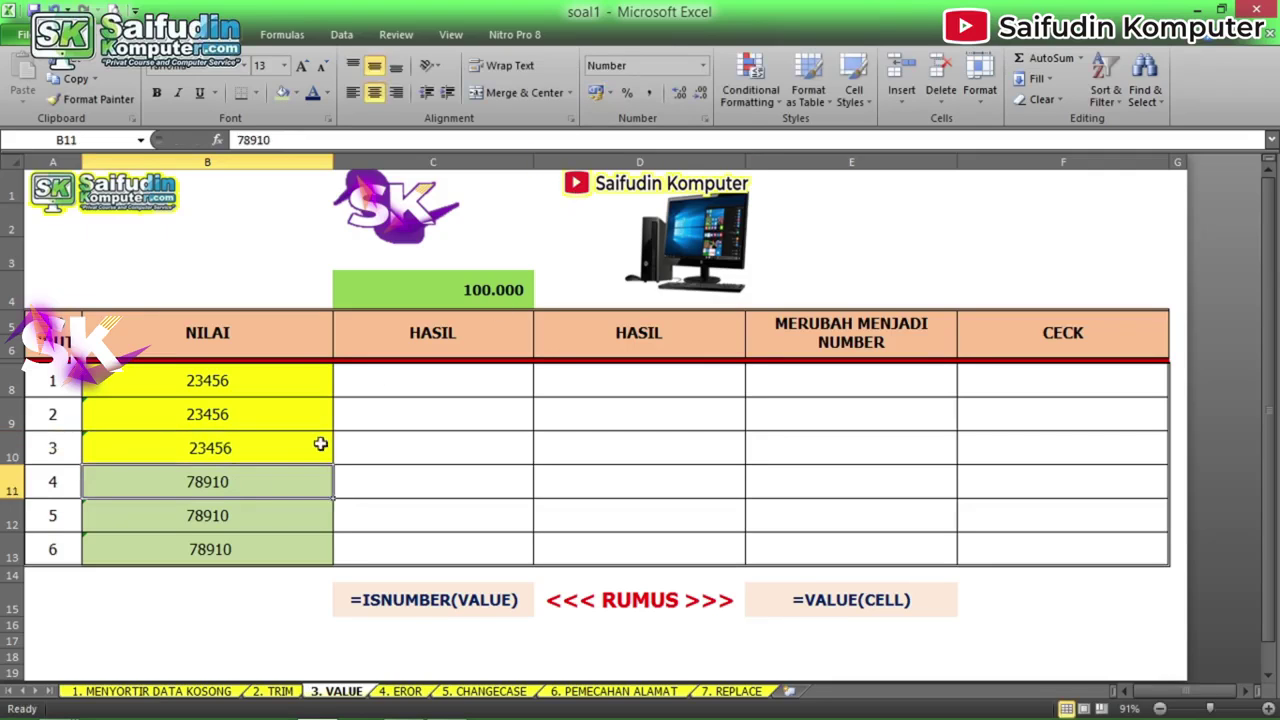
{"action": "left_click", "coordinate": [254, 517]}
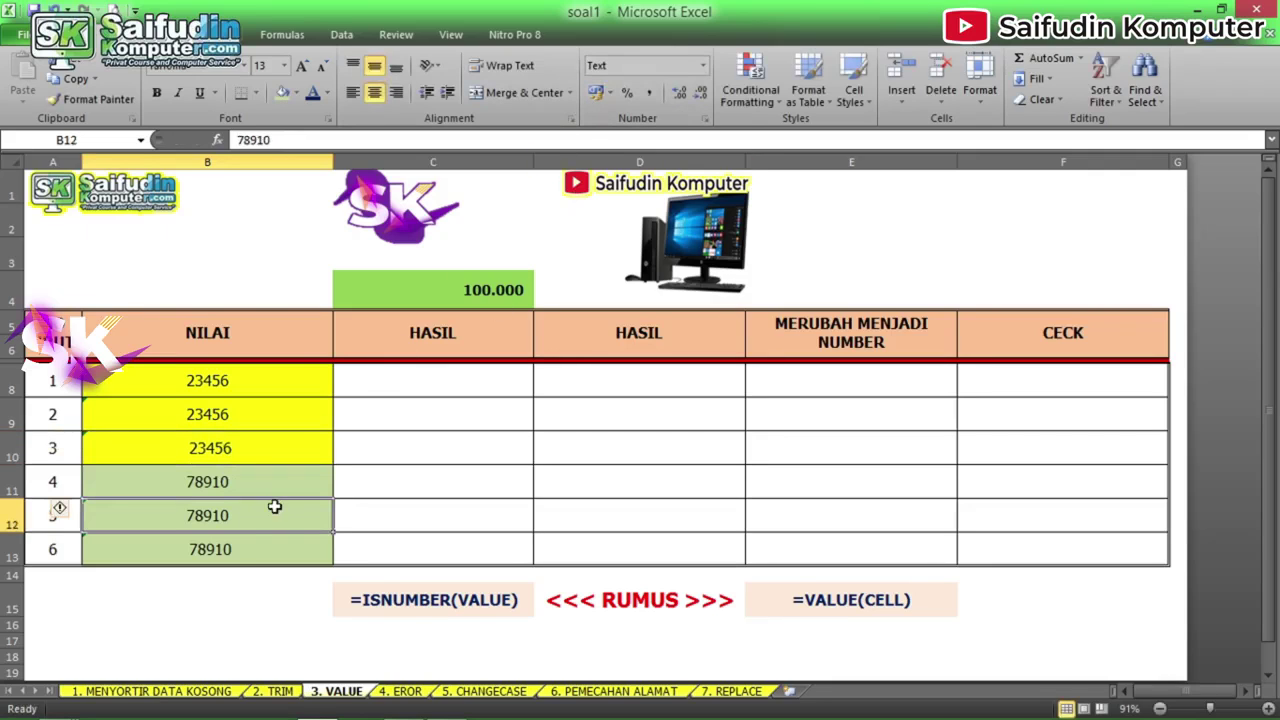
{"action": "left_click", "coordinate": [240, 554]}
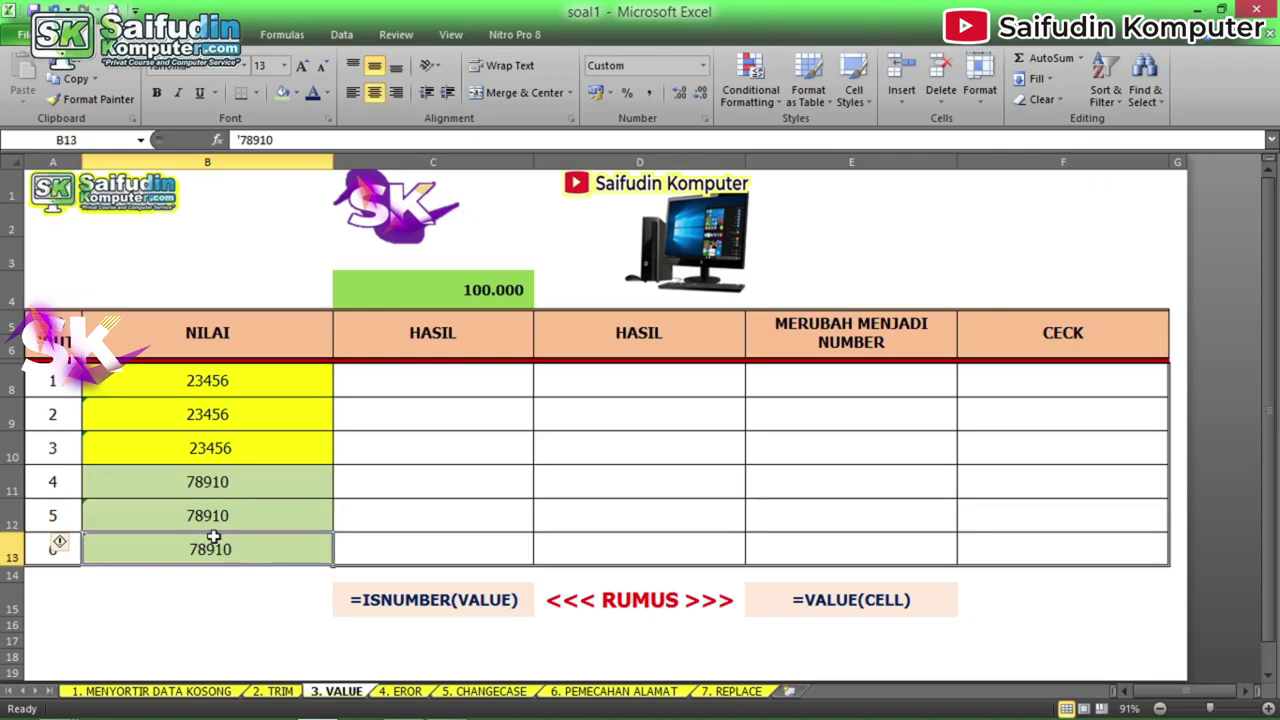
{"action": "left_click", "coordinate": [323, 458]}
Step: Fill the first HASIL column, C8:C13, with =ISNUMBER(B8) to check which NILAI values are numbers
{"action": "left_click_drag", "start_coordinate": [428, 380], "coordinate": [434, 549]}
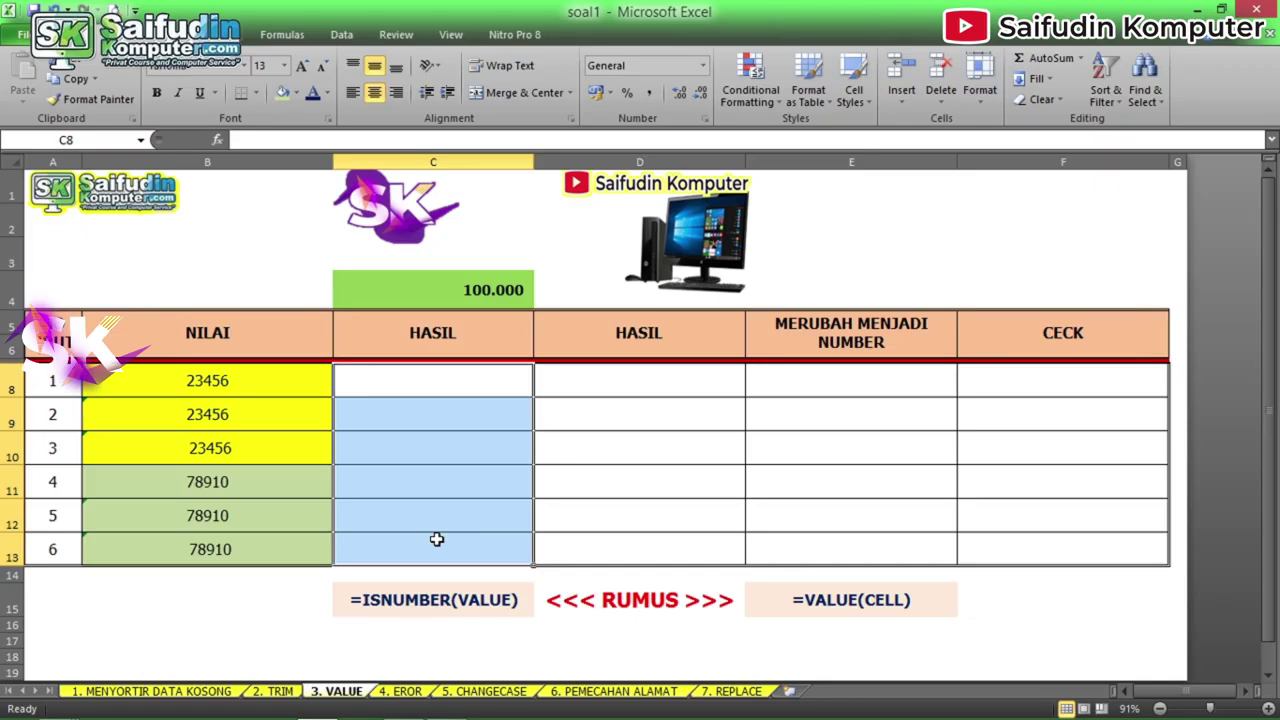
{"action": "type", "text": "=ISNUMBER"}
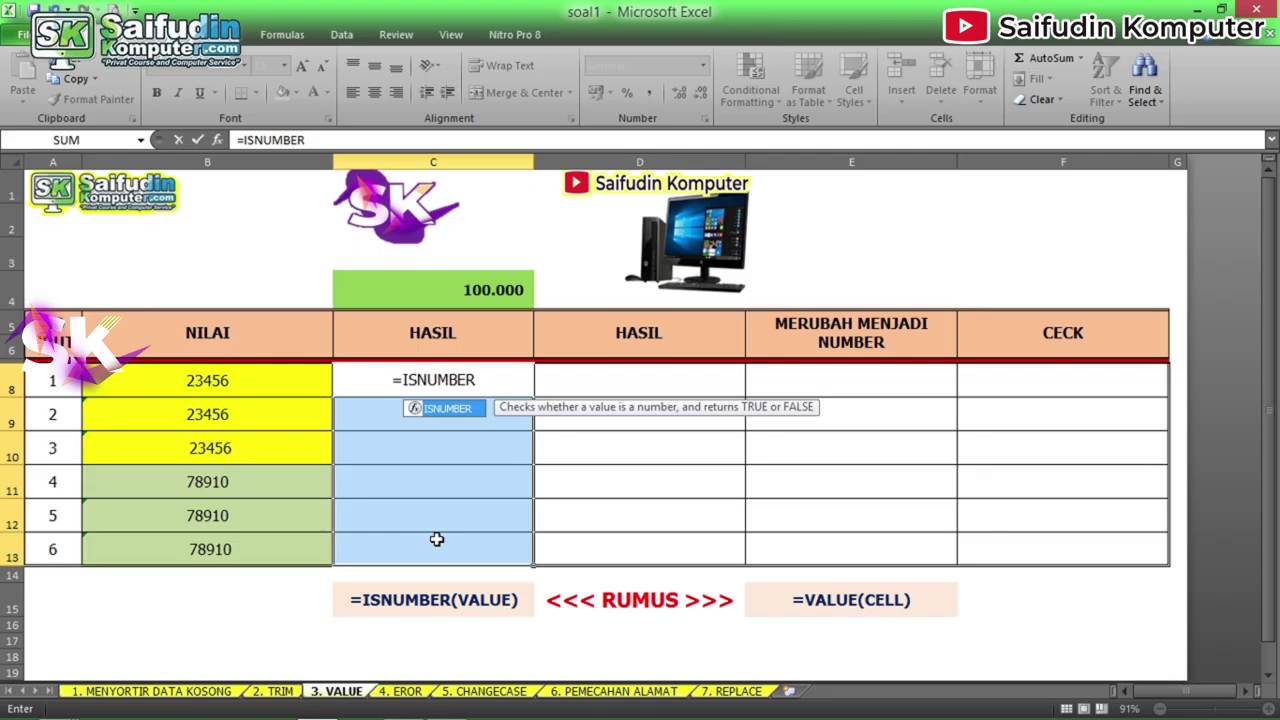
{"action": "type", "text": "("}
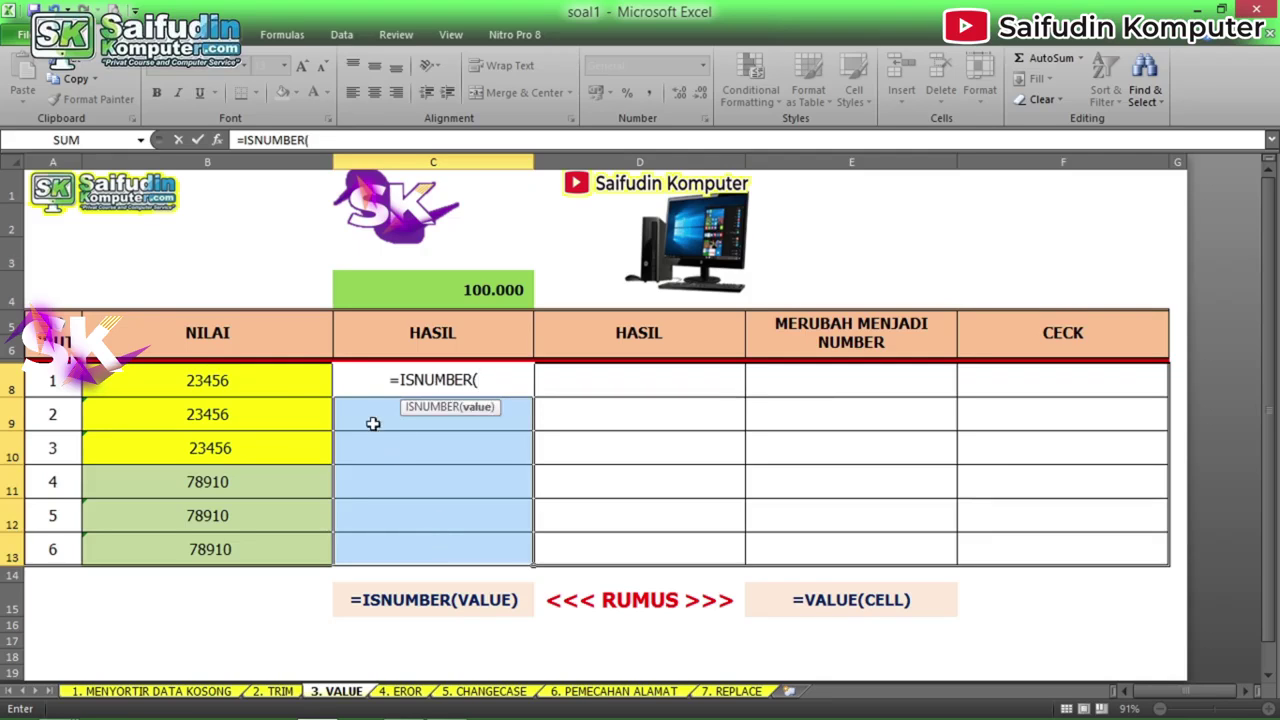
{"action": "left_click", "coordinate": [300, 372]}
{"action": "type", "text": ")"}
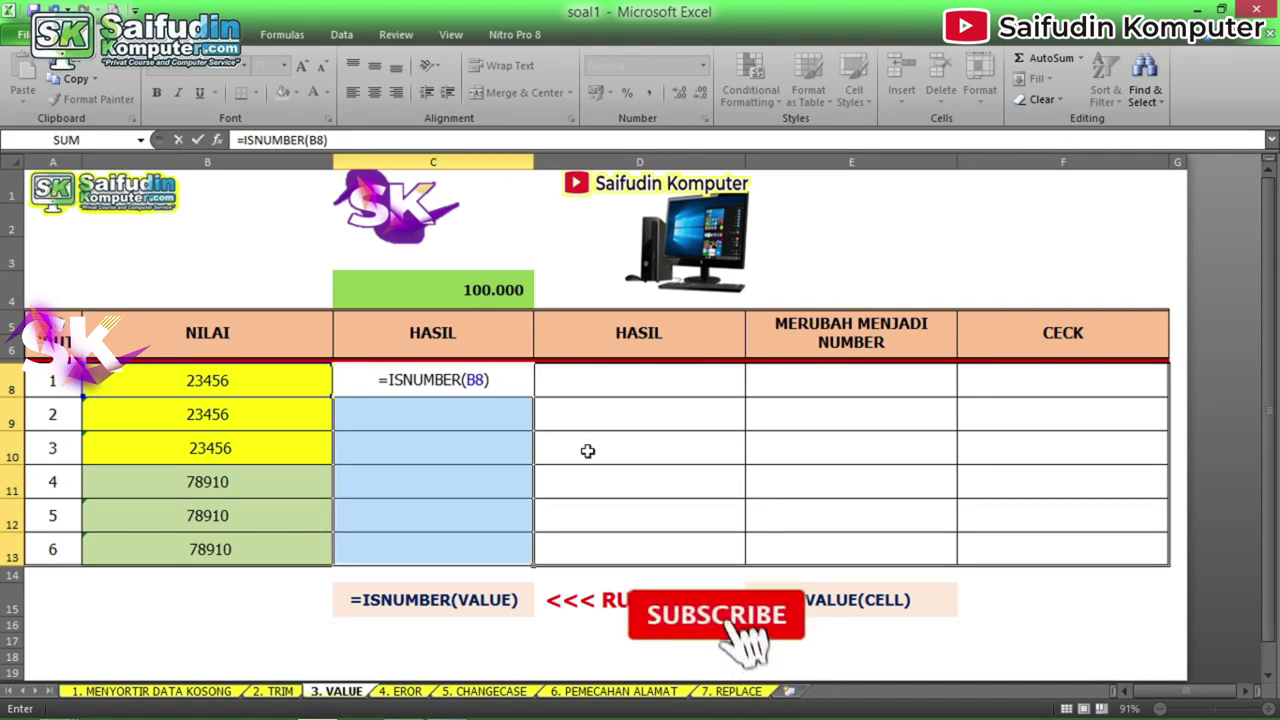
{"action": "key", "text": "ctrl+Return"}
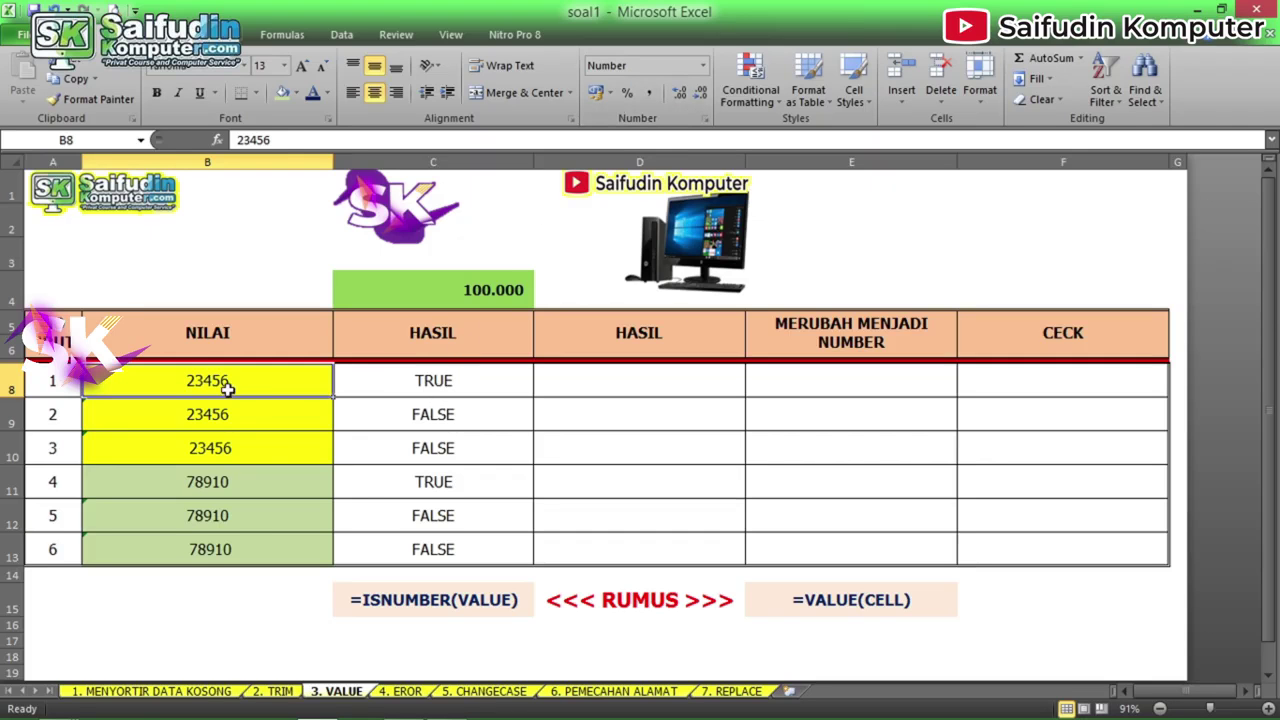
{"action": "left_click", "coordinate": [180, 482]}
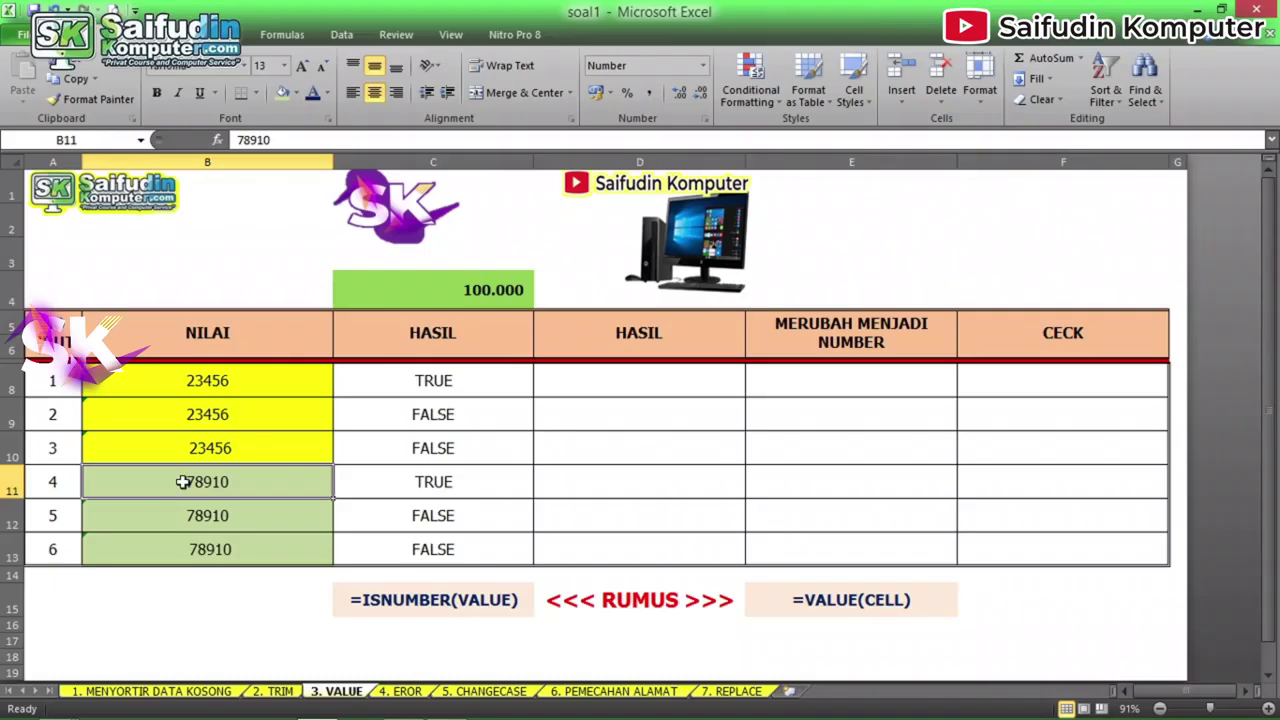
Step: Fill the second HASIL column, D8:D13, with =$C$4>B8 and compare its results with the ISNUMBER checks
{"action": "left_click_drag", "start_coordinate": [634, 381], "coordinate": [632, 550]}
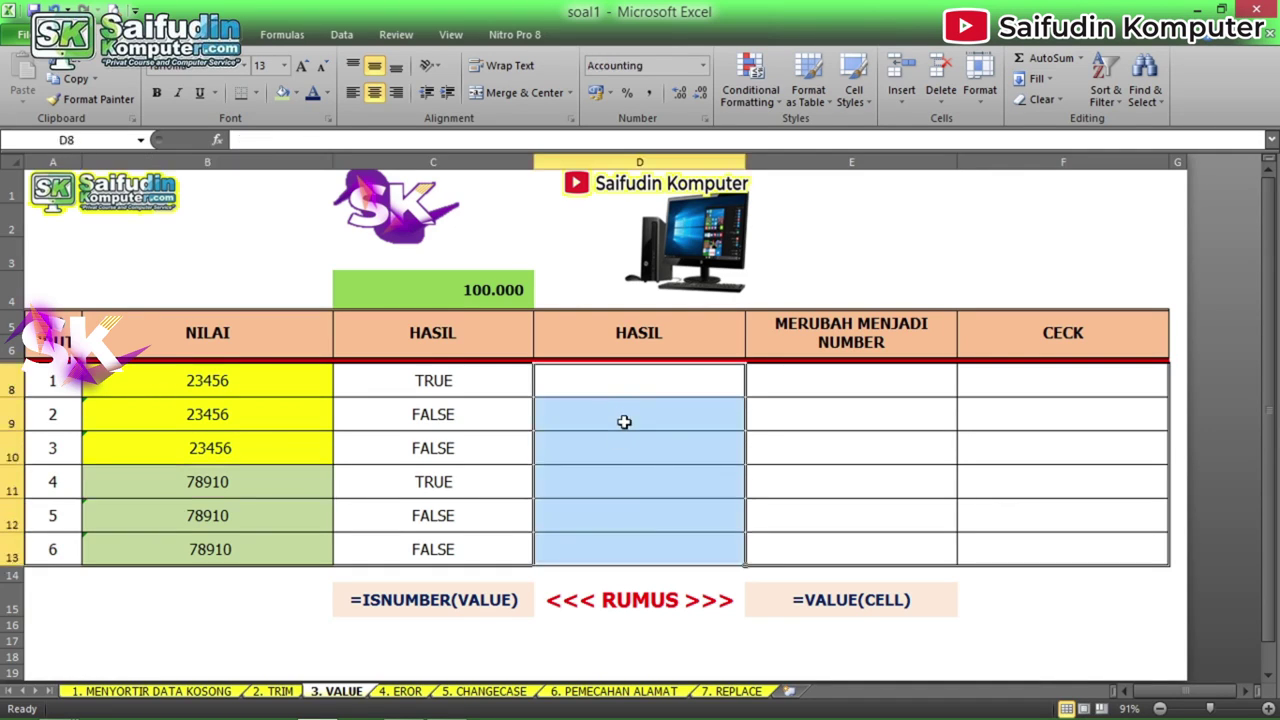
{"action": "type", "text": "="}
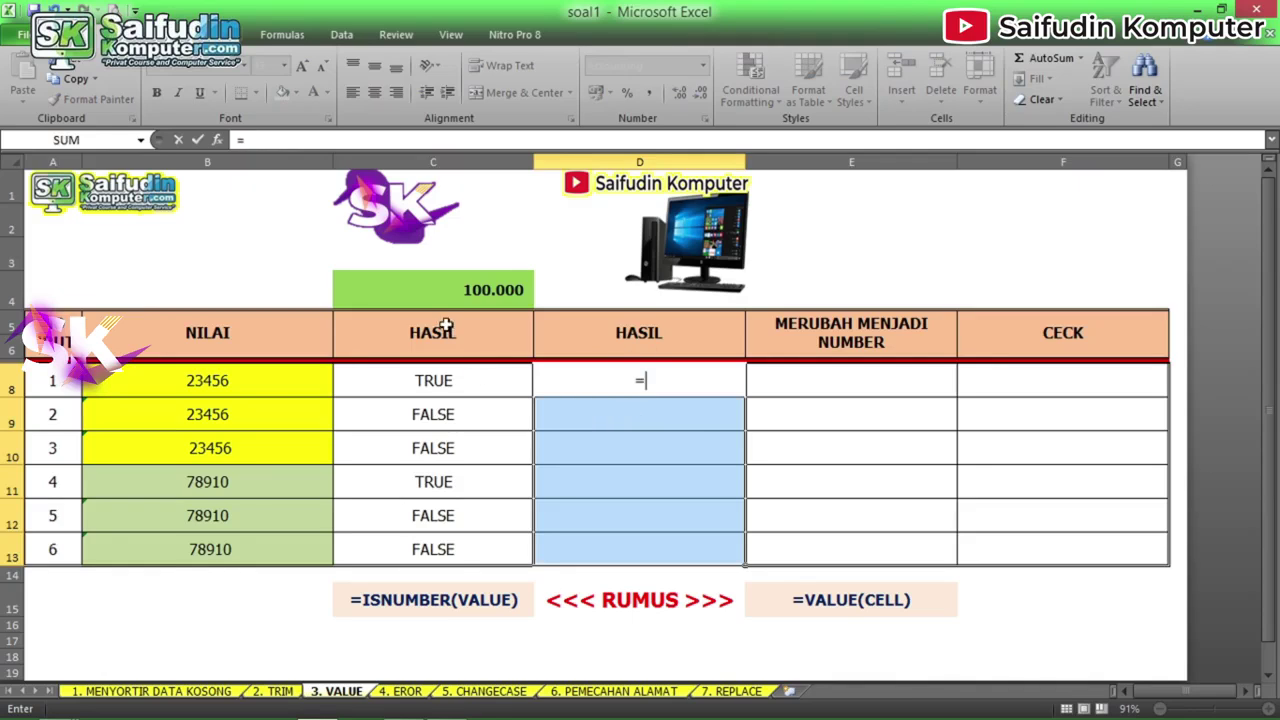
{"action": "left_click", "coordinate": [518, 293]}
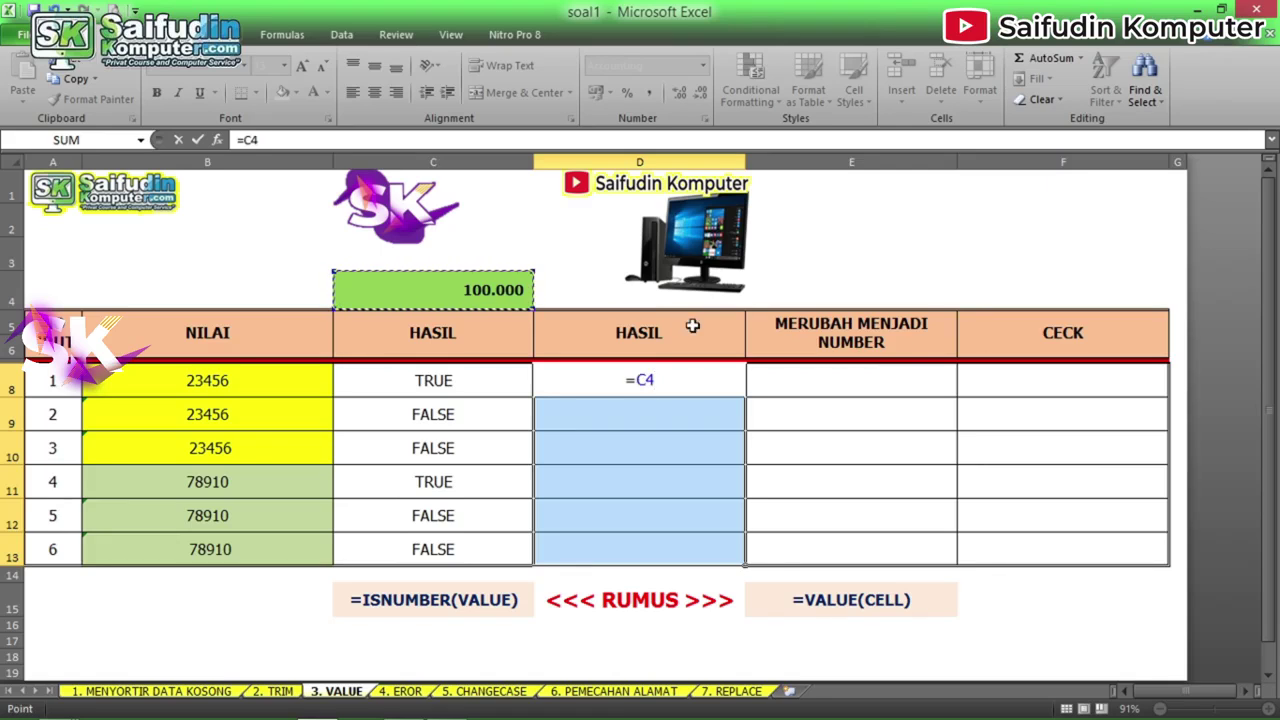
{"action": "key", "text": "F4"}
{"action": "key", "text": "F8"}
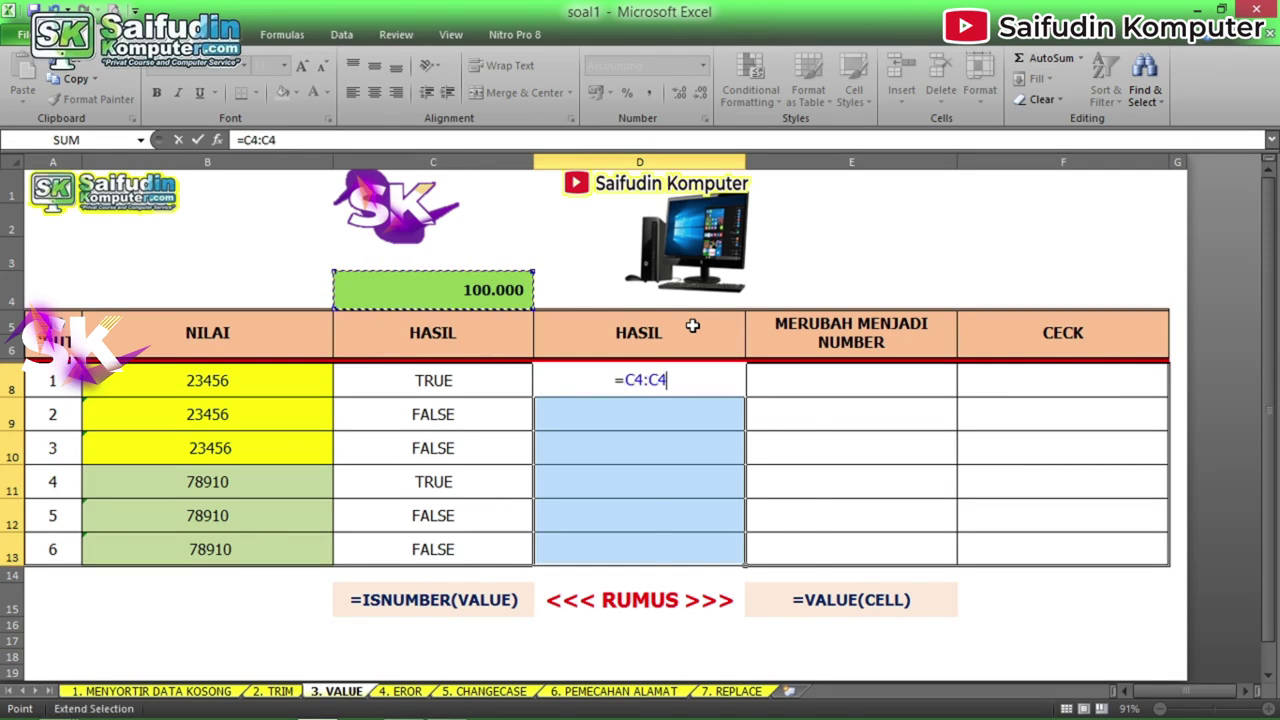
{"action": "key", "text": "BackSpace"}
{"action": "key", "text": "BackSpace"}
{"action": "key", "text": "BackSpace"}
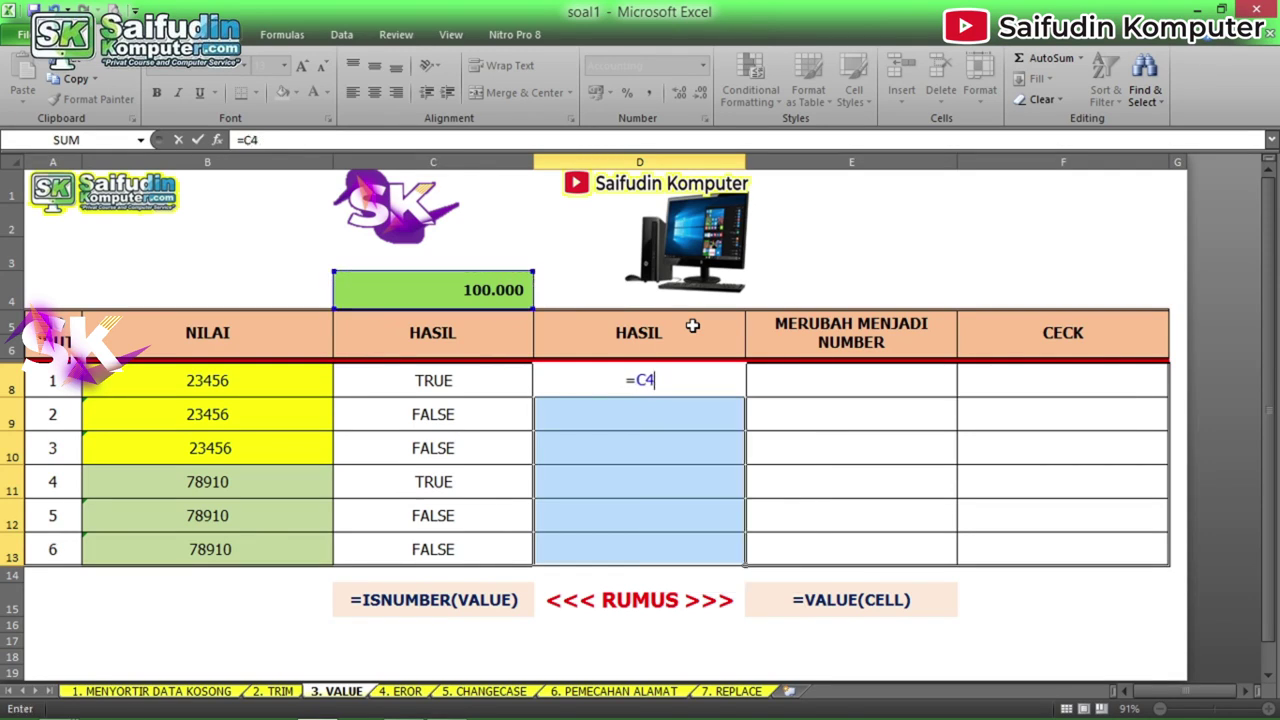
{"action": "key", "text": "F4"}
{"action": "type", "text": ">"}
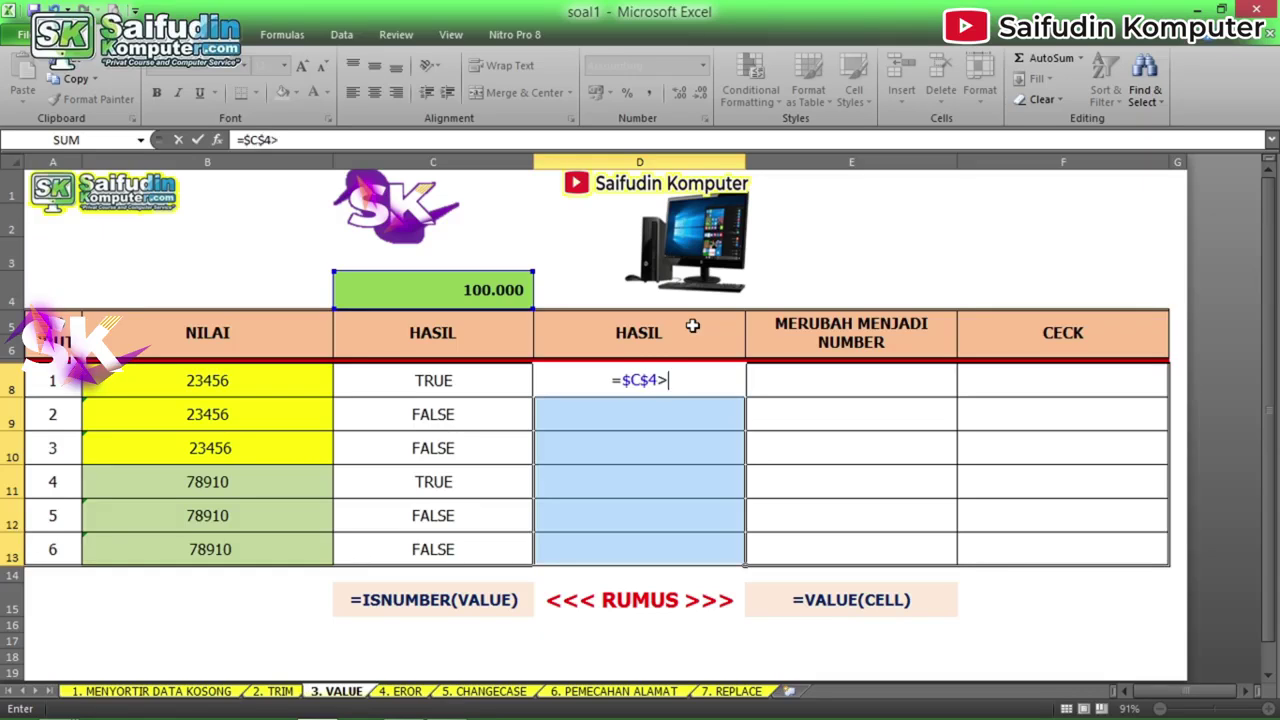
{"action": "left_click", "coordinate": [256, 379]}
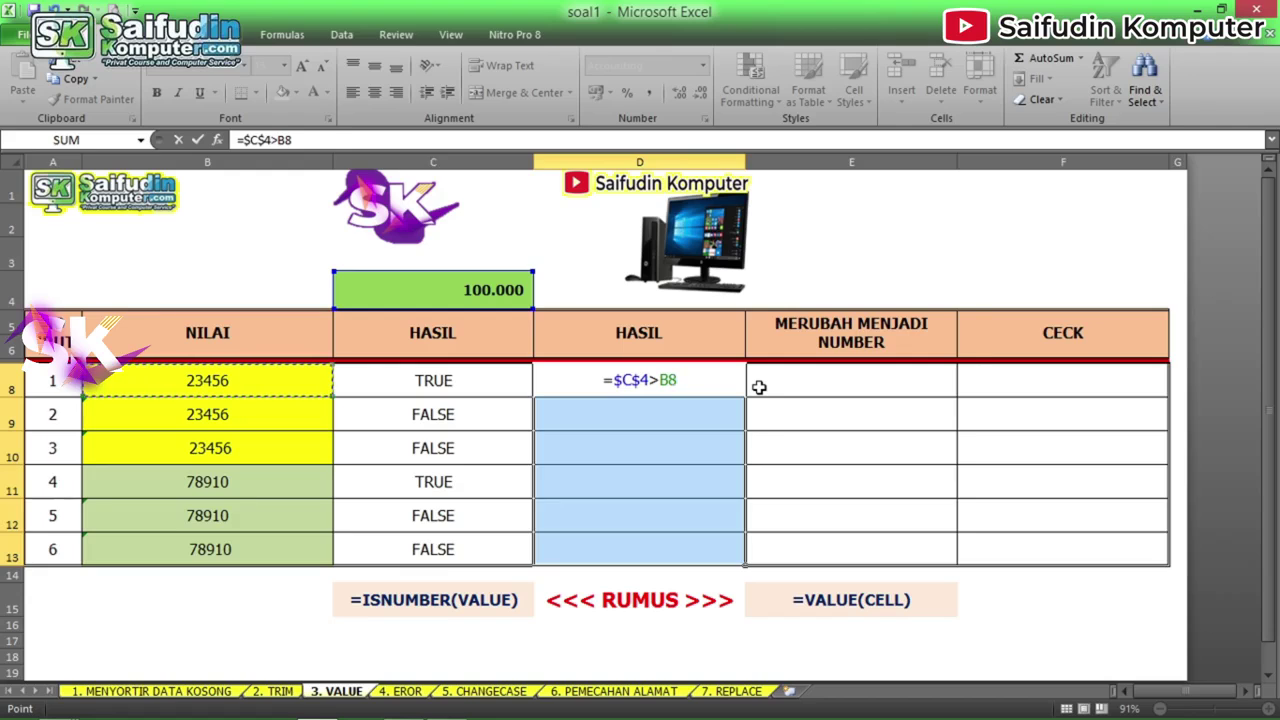
{"action": "key", "text": "ctrl+Return"}
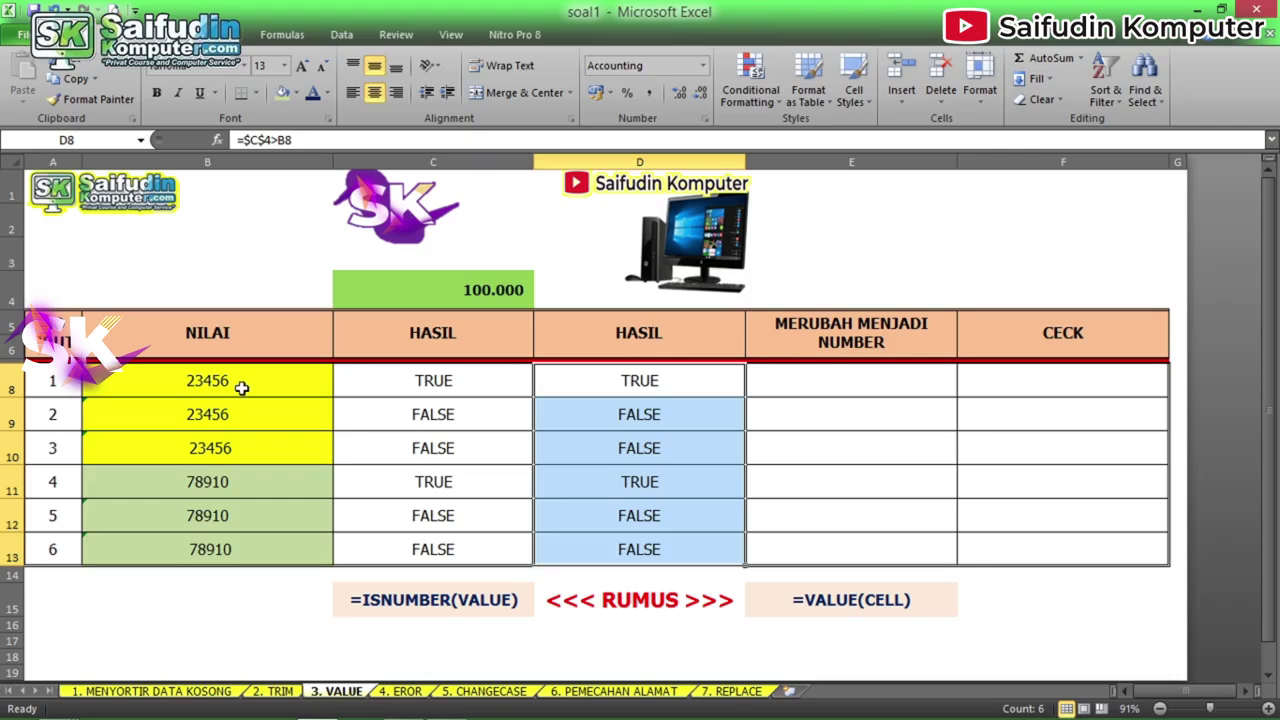
{"action": "left_click", "coordinate": [452, 390]}
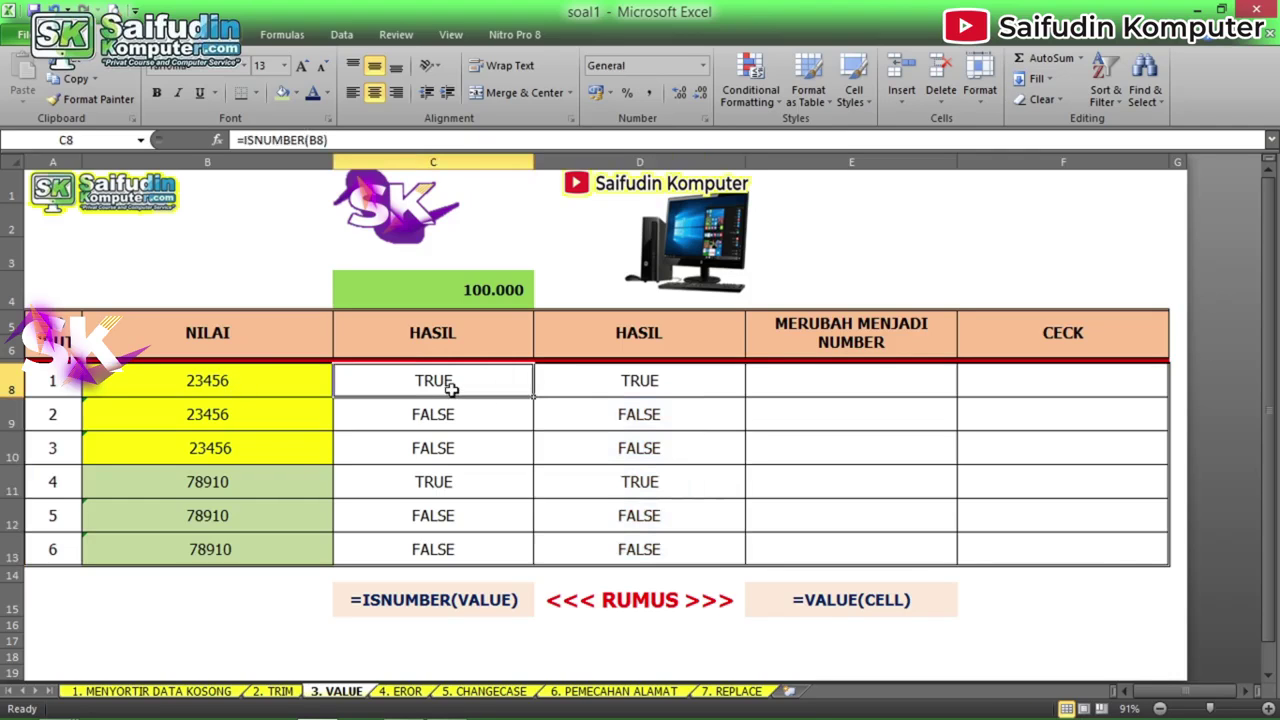
{"action": "left_click", "coordinate": [450, 487]}
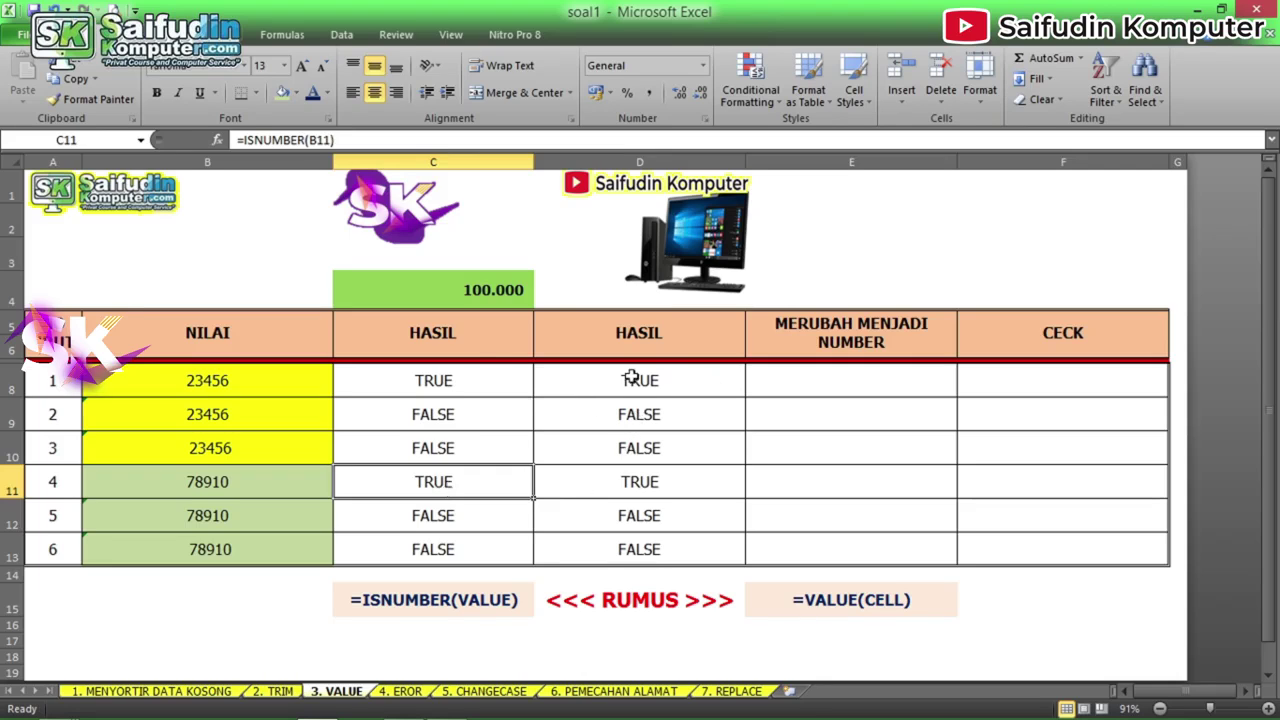
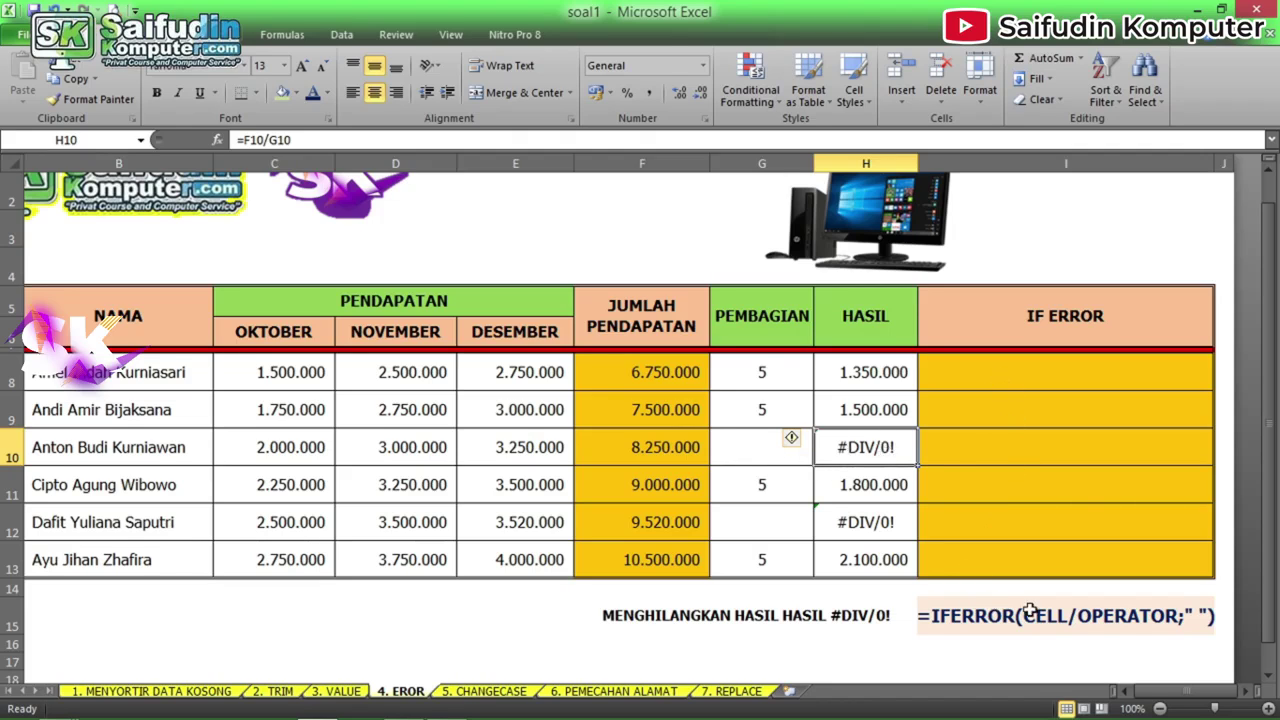
Step: Fill the IF ERROR cells I8:I13 with =IFERROR(F8/G8;" ") and check the formula in rows 10 and 12
{"action": "left_click", "coordinate": [1076, 385]}
{"action": "left_click_drag", "start_coordinate": [1076, 385], "coordinate": [1121, 556]}
{"action": "type", "text": "="}
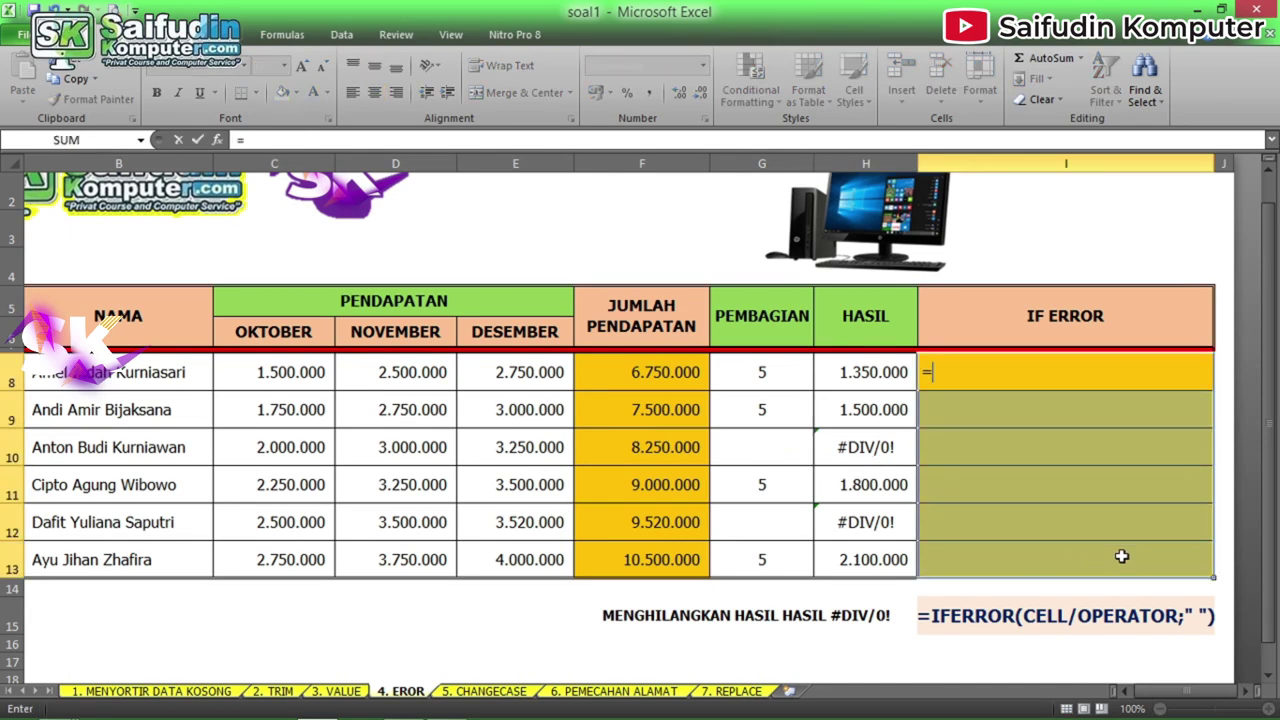
{"action": "type", "text": "IFERR"}
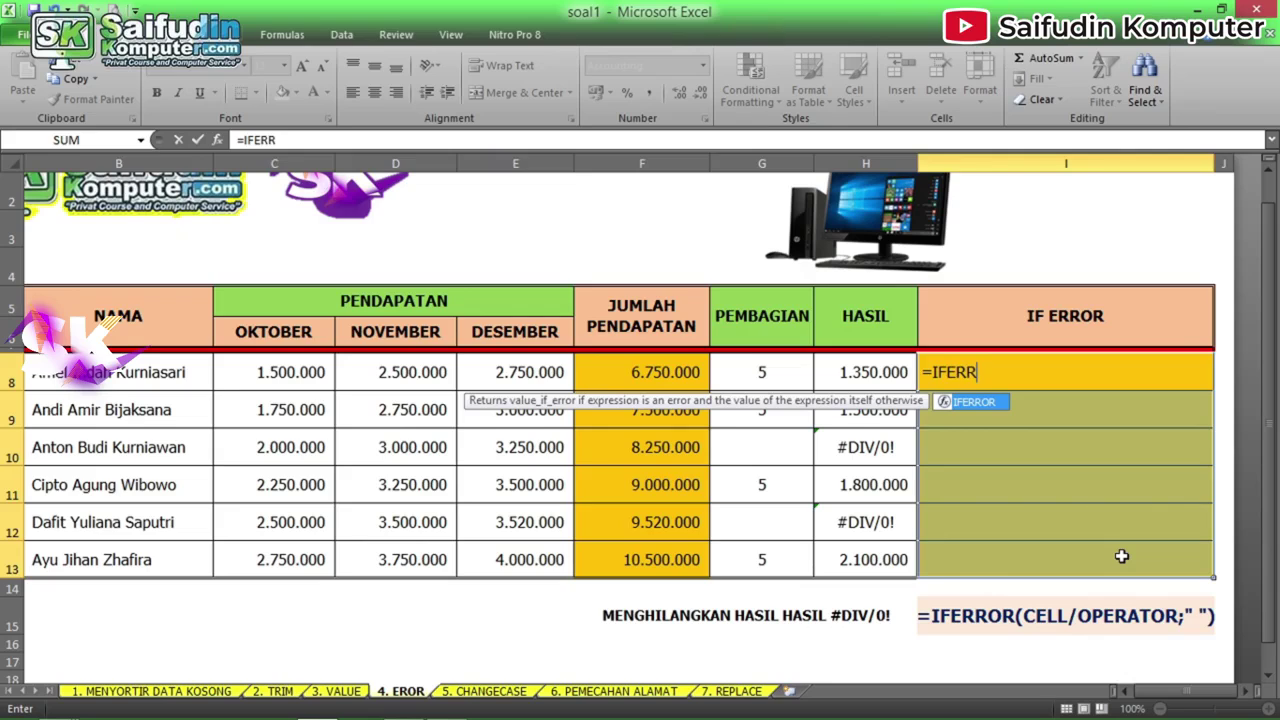
{"action": "type", "text": "OR("}
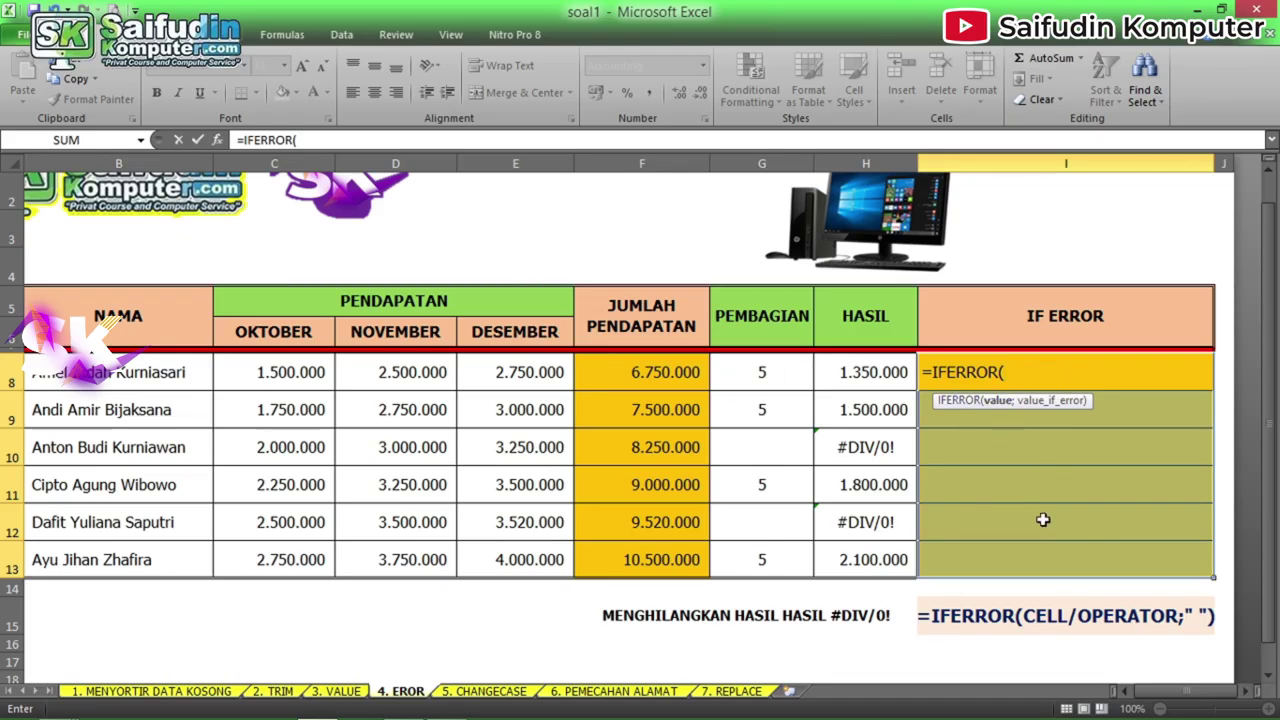
{"action": "left_click", "coordinate": [652, 374]}
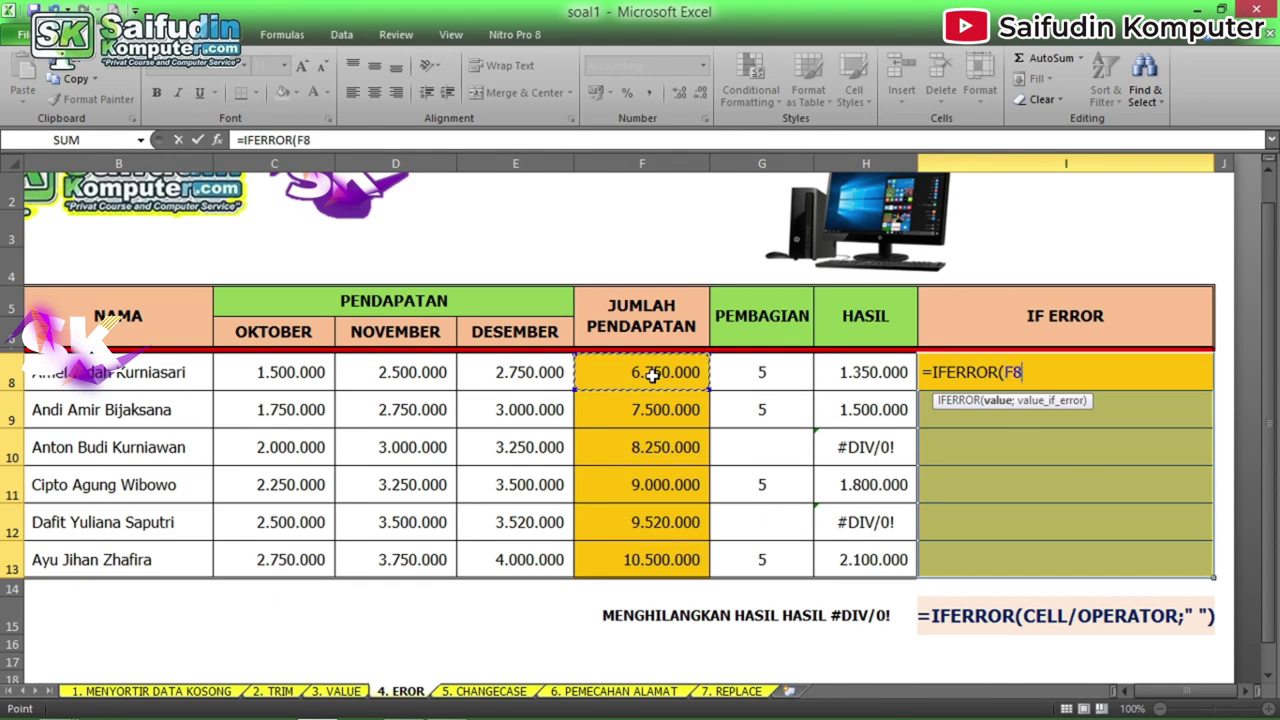
{"action": "type", "text": "/"}
{"action": "left_click", "coordinate": [736, 388]}
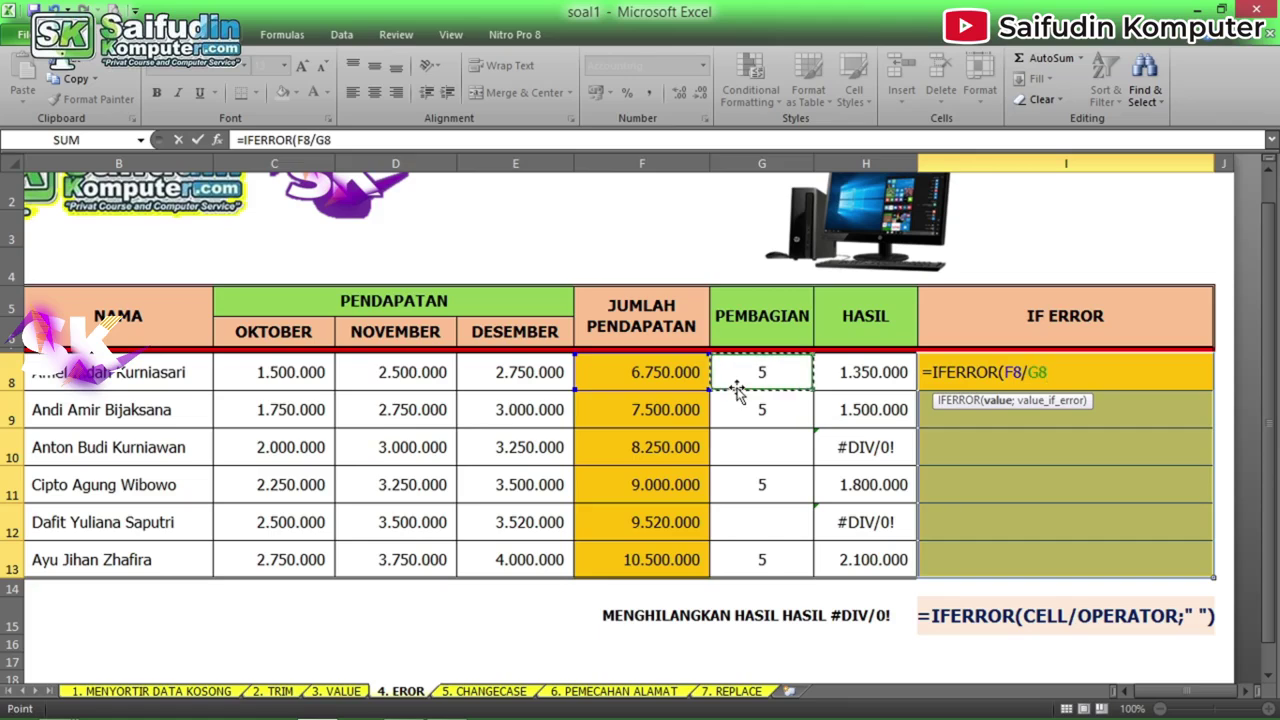
{"action": "type", "text": ";"}
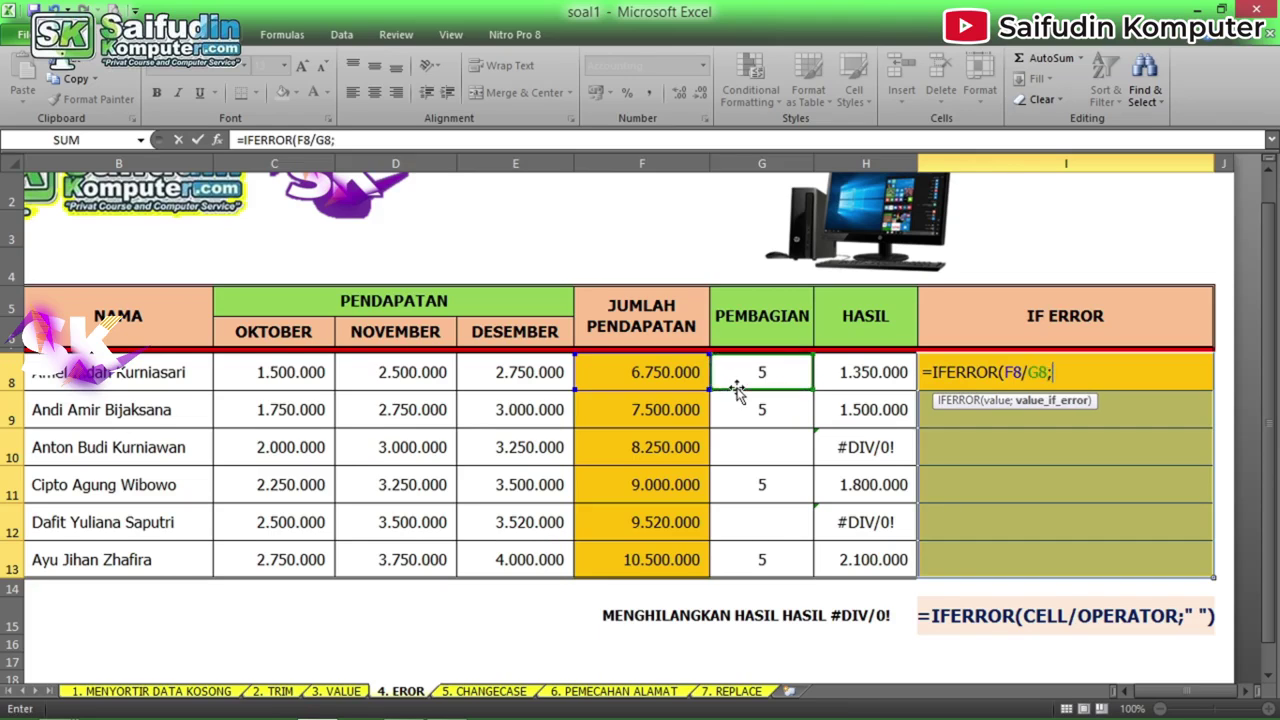
{"action": "type", "text": "\" \")"}
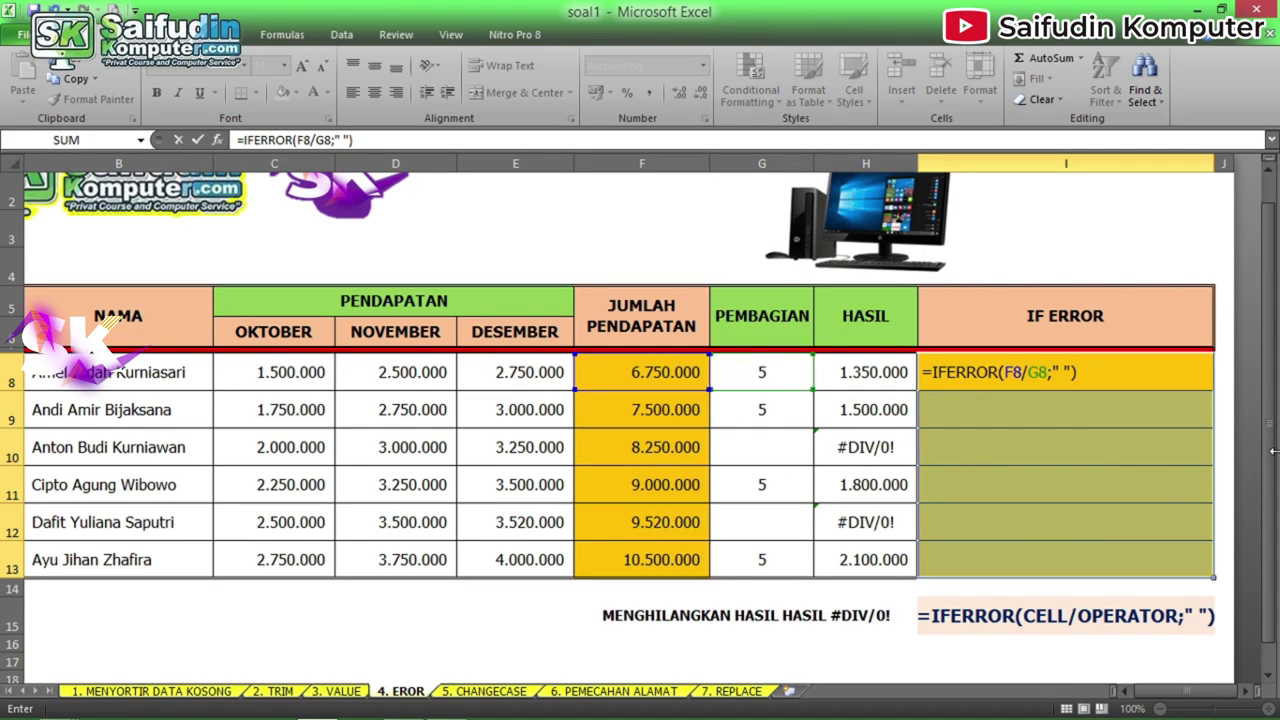
{"action": "key", "text": "ctrl+Return"}
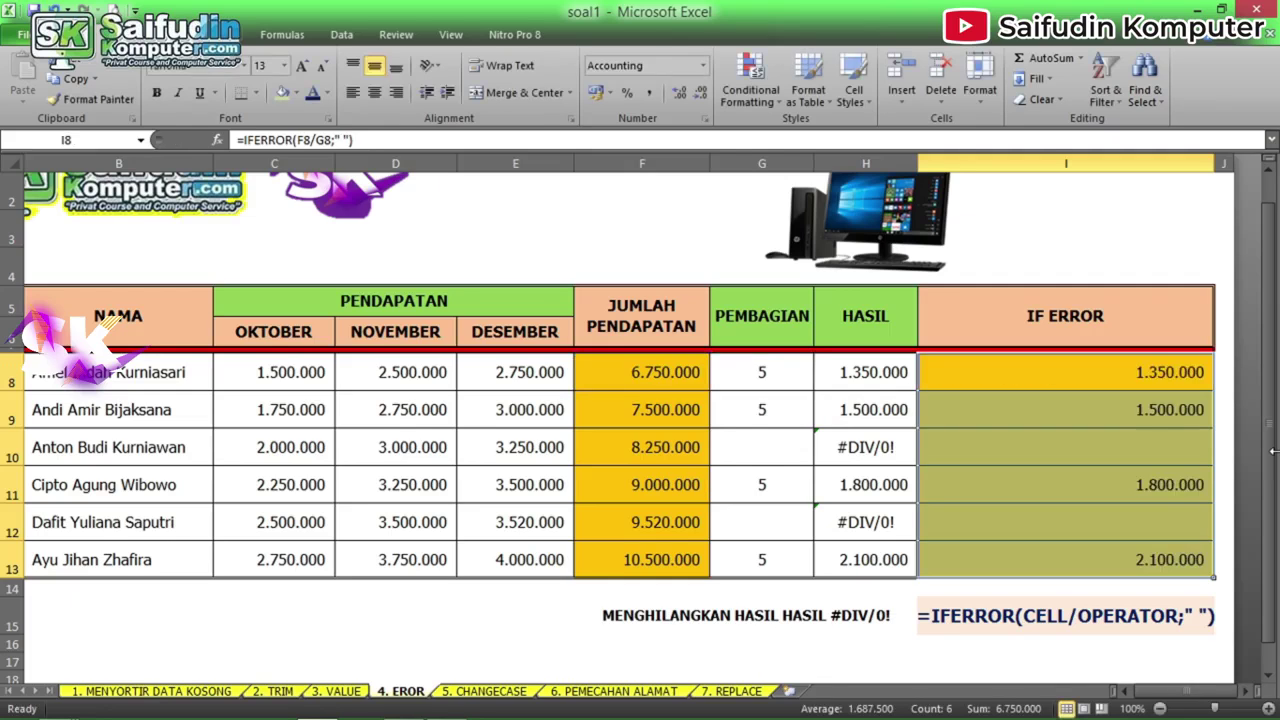
{"action": "left_click", "coordinate": [1156, 450]}
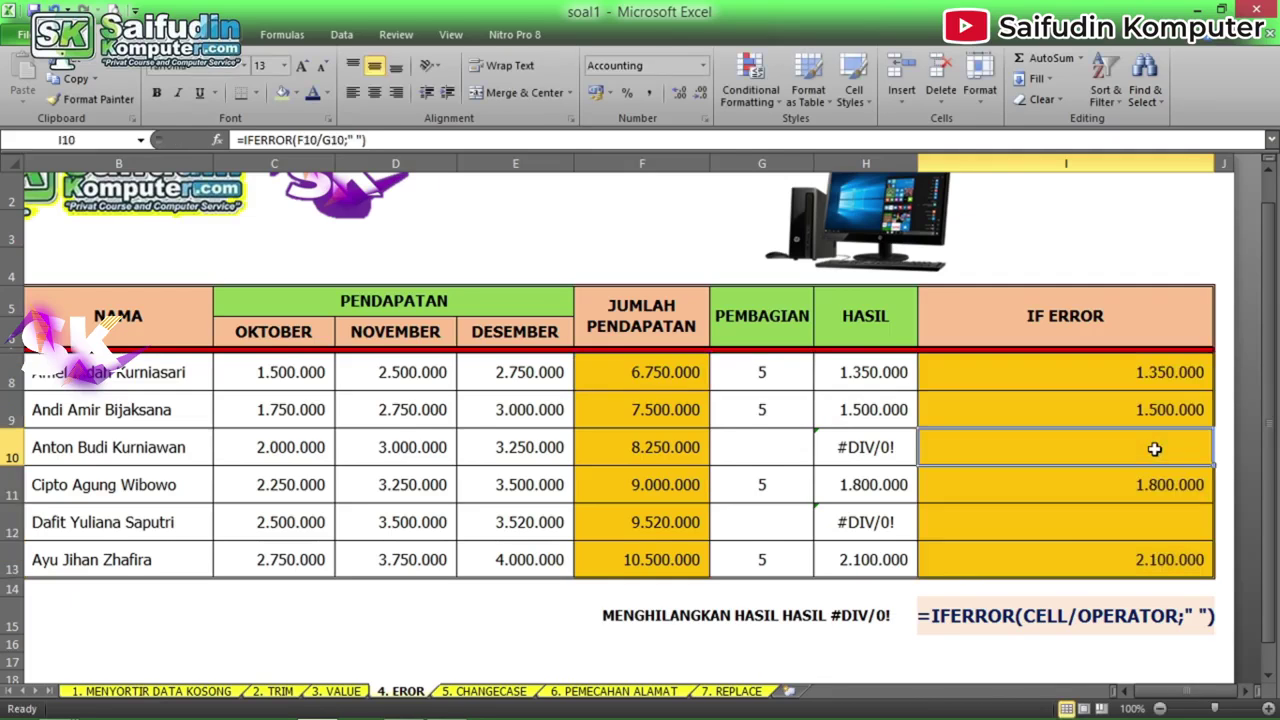
{"action": "left_click", "coordinate": [1071, 525]}
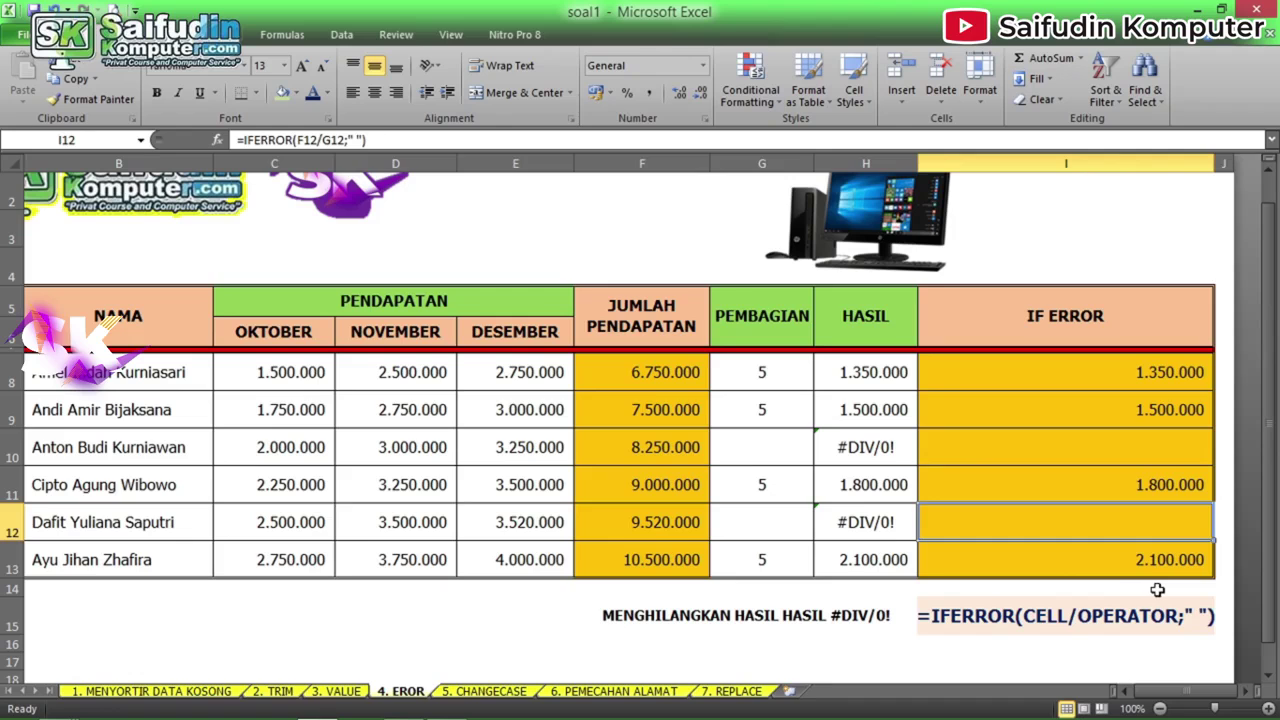
Step: Open the 5. CHANGECASE sheet and look over its empty UPPER, PROPER and LOWER columns
{"action": "left_click", "coordinate": [470, 694]}
{"action": "left_click", "coordinate": [532, 524]}
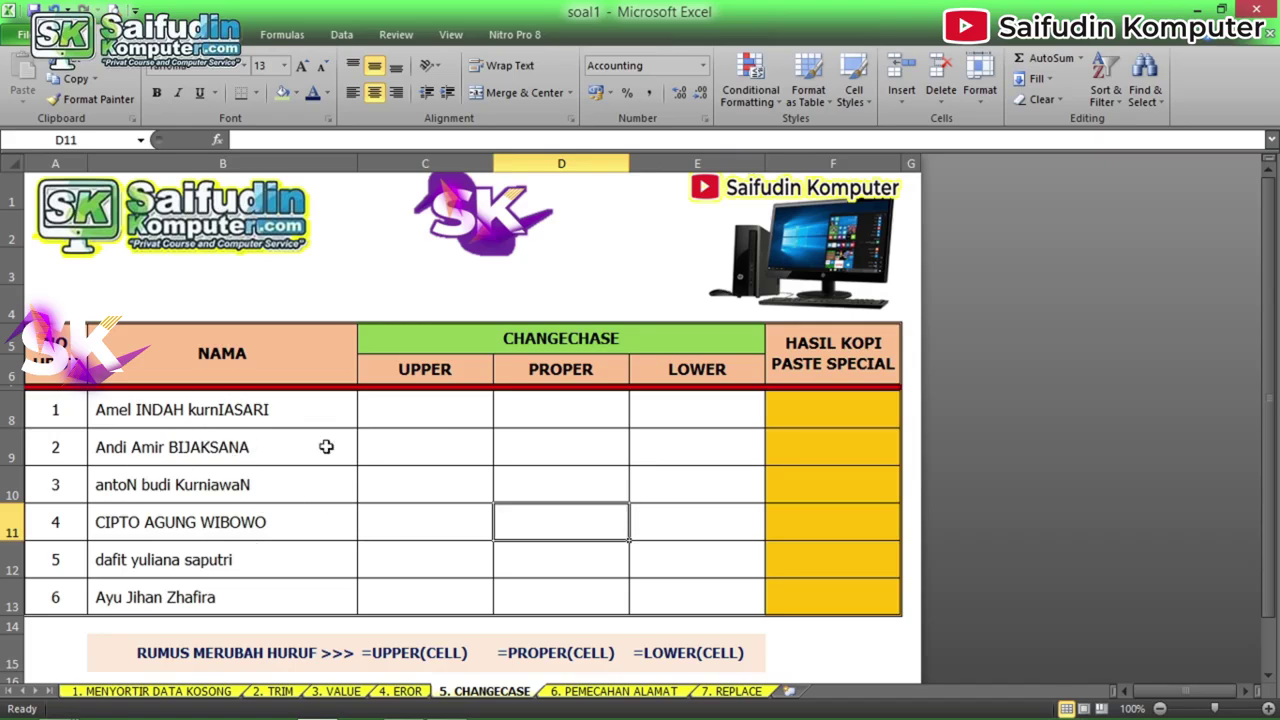
{"action": "left_click_drag", "start_coordinate": [415, 411], "coordinate": [414, 557]}
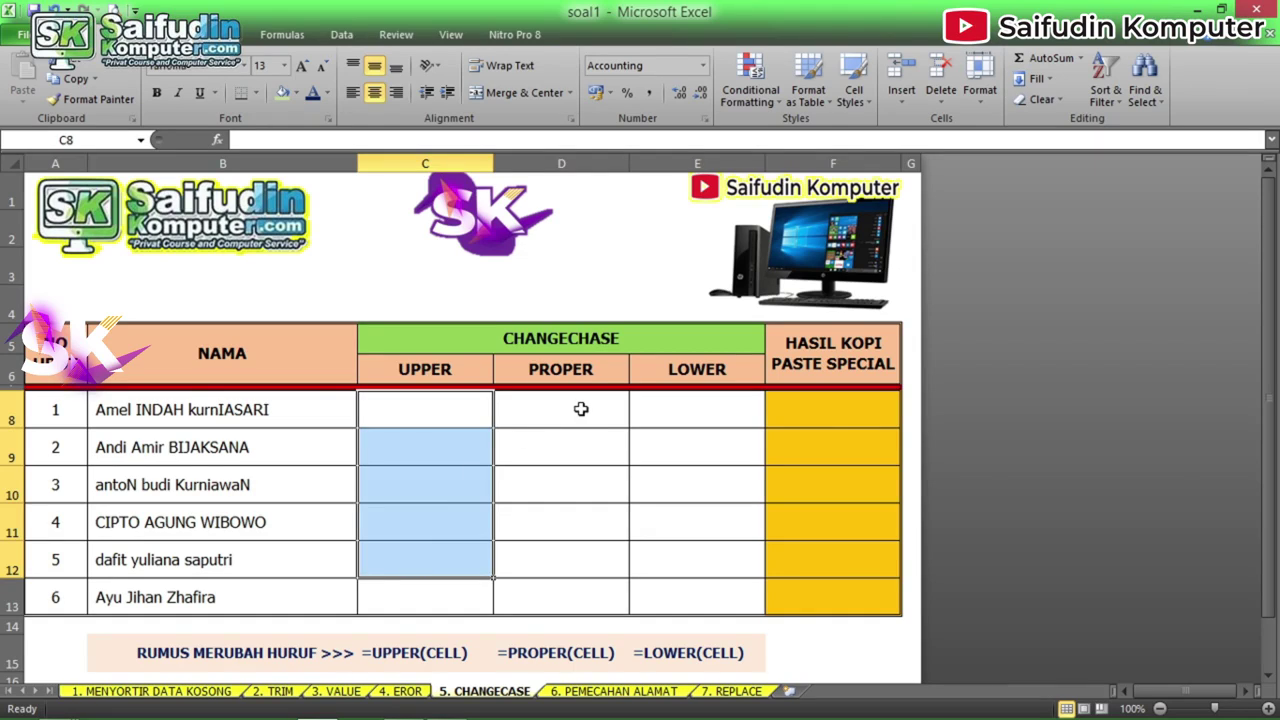
{"action": "left_click_drag", "start_coordinate": [580, 409], "coordinate": [591, 560]}
{"action": "left_click_drag", "start_coordinate": [683, 411], "coordinate": [684, 527]}
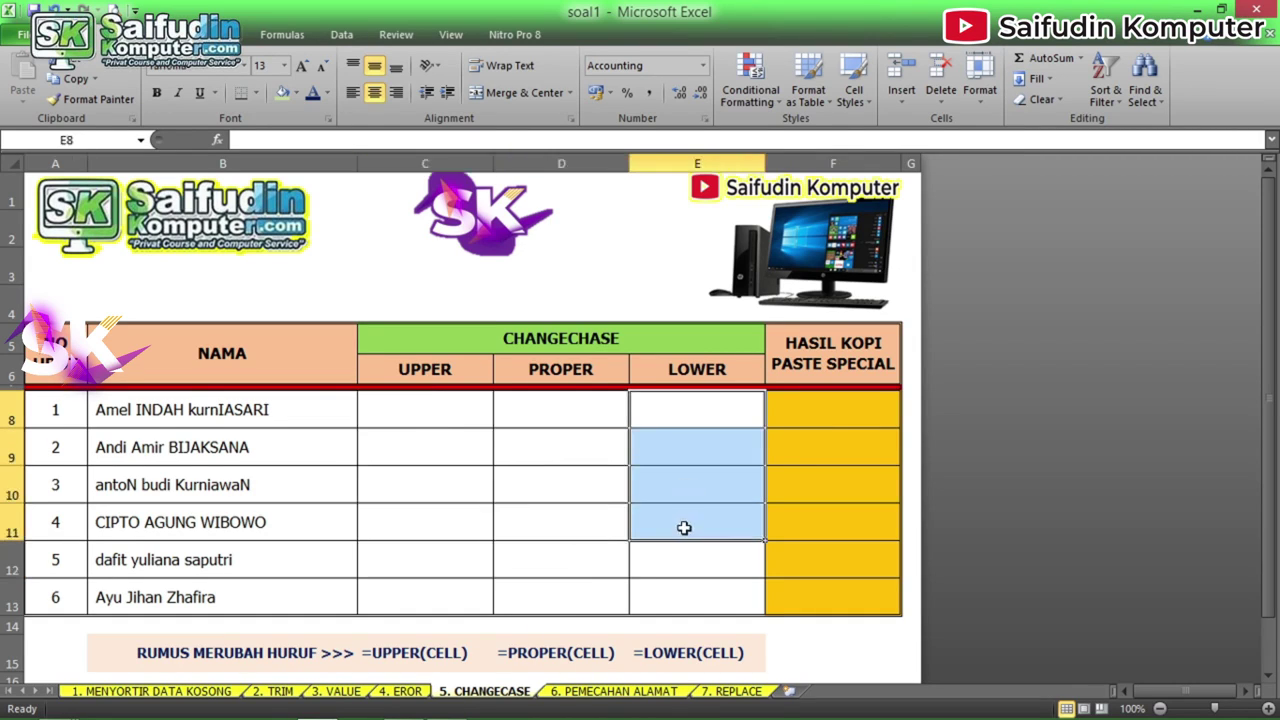
Step: Fill the UPPER column, C8:C13, with =UPPER(B8) to convert the names to capital letters
{"action": "left_click_drag", "start_coordinate": [426, 411], "coordinate": [446, 592]}
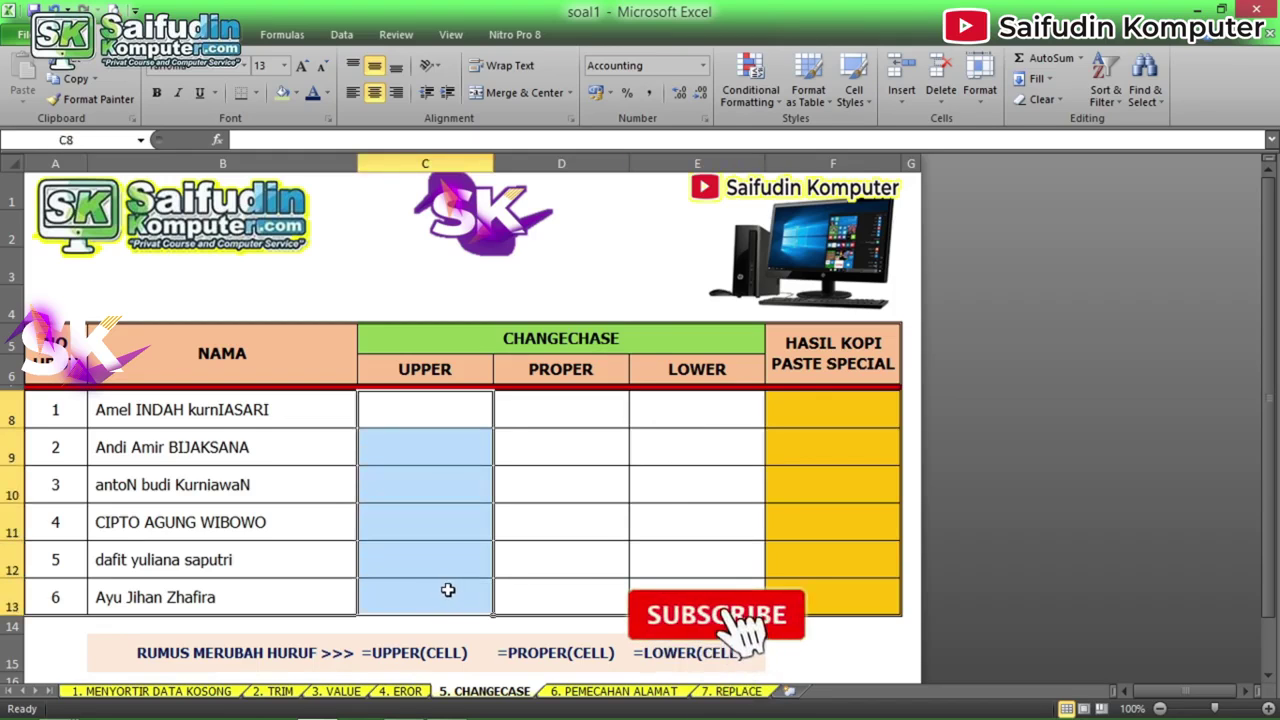
{"action": "type", "text": "="}
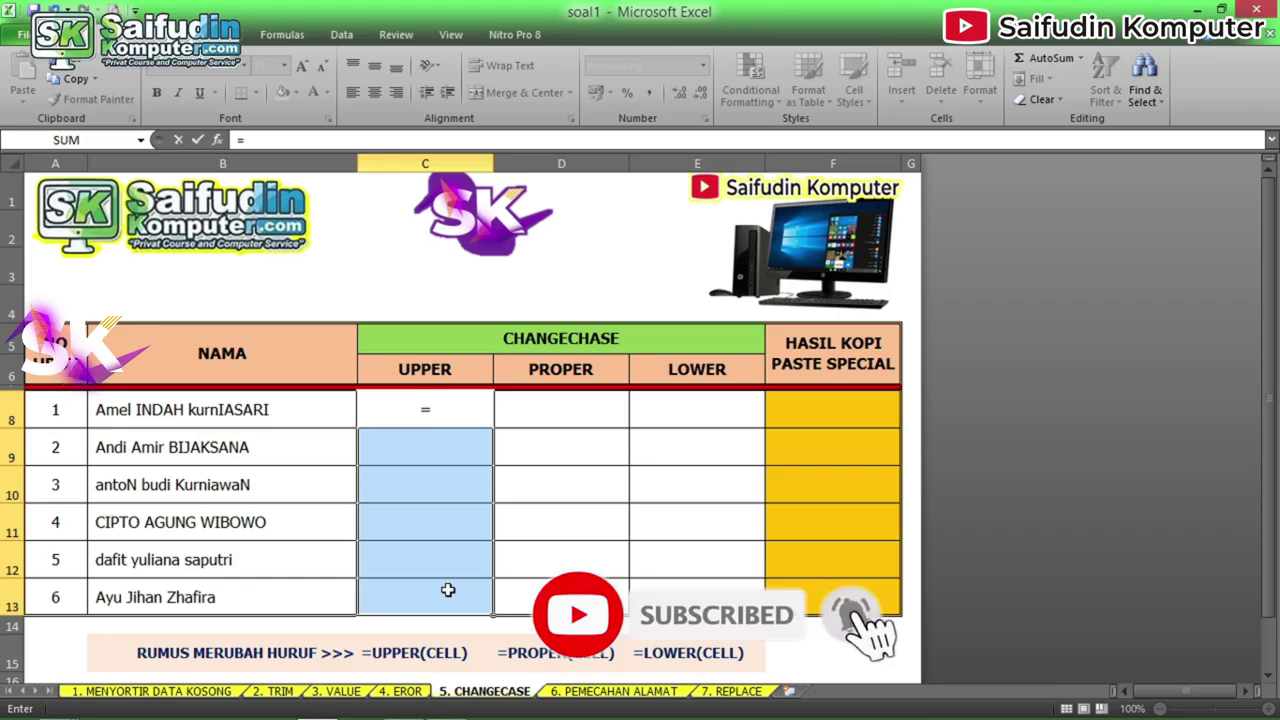
{"action": "type", "text": "UPPER"}
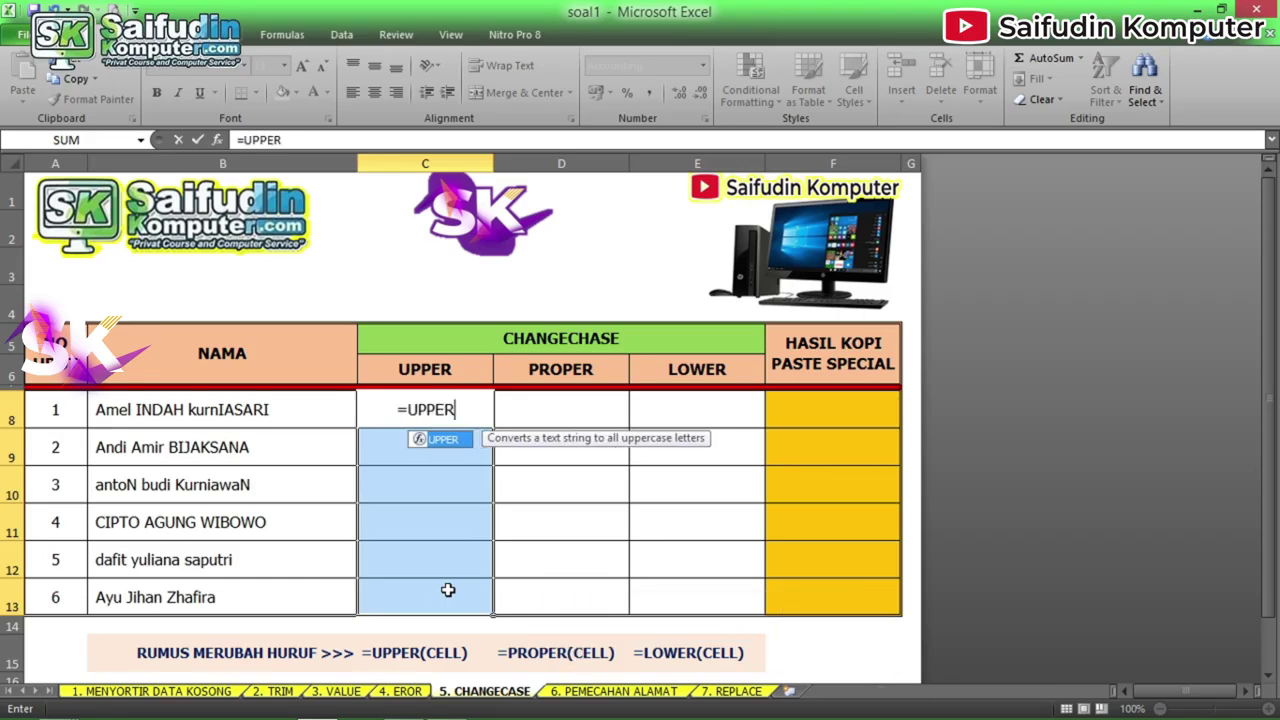
{"action": "type", "text": "("}
{"action": "left_click", "coordinate": [305, 399]}
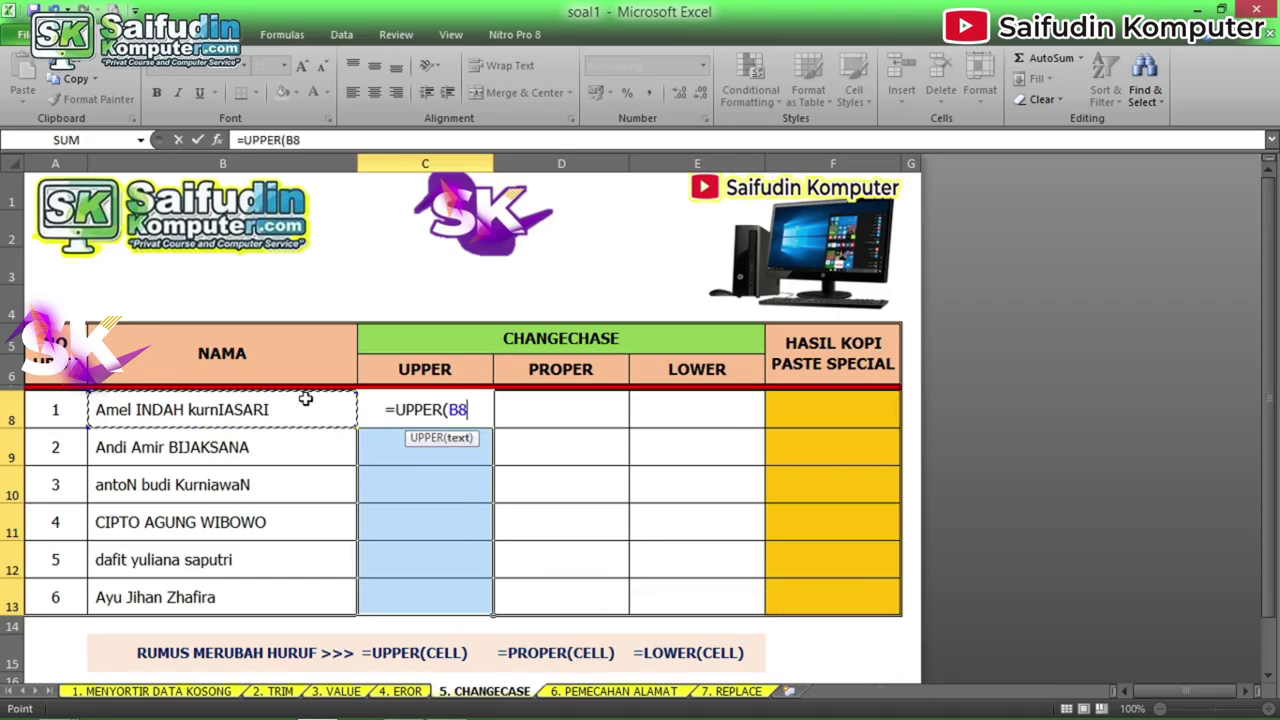
{"action": "type", "text": ")"}
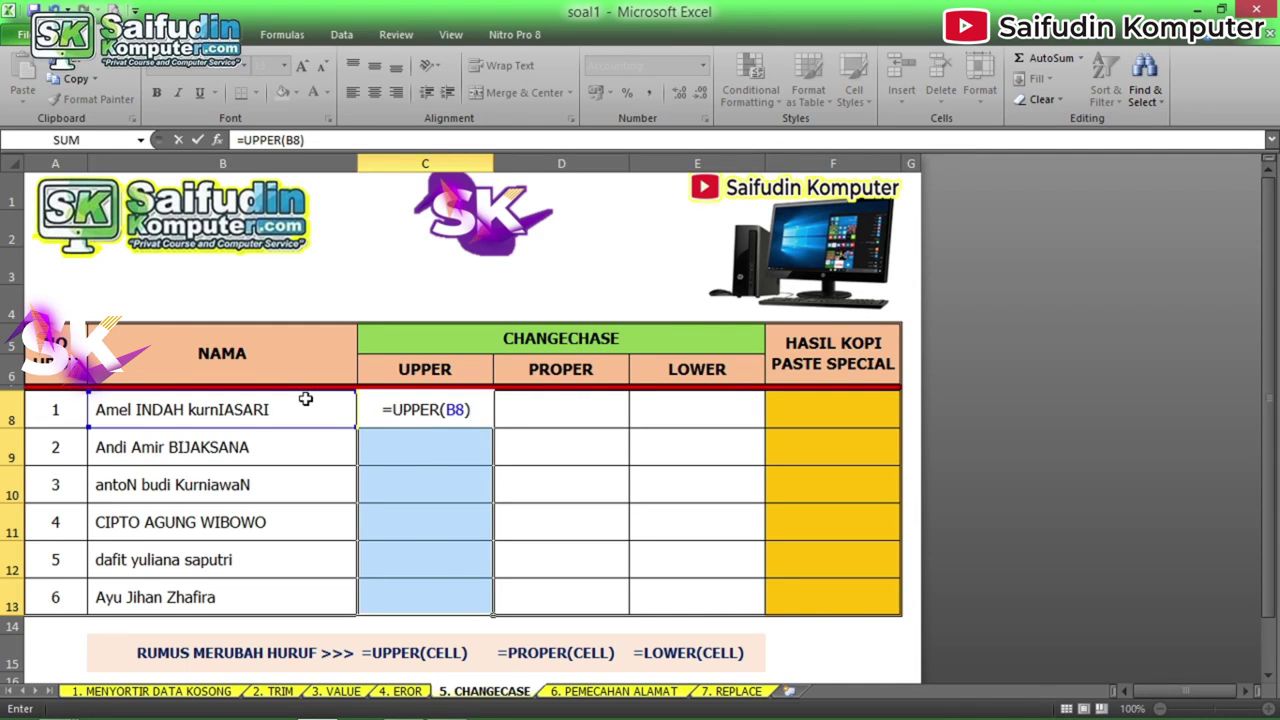
{"action": "key", "text": "ctrl+Return"}
Step: Autofit the UPPER column's width to its names and left-align cells C8:C13
{"action": "key", "text": "alt+h"}
{"action": "key", "text": "o"}
{"action": "key", "text": "i"}
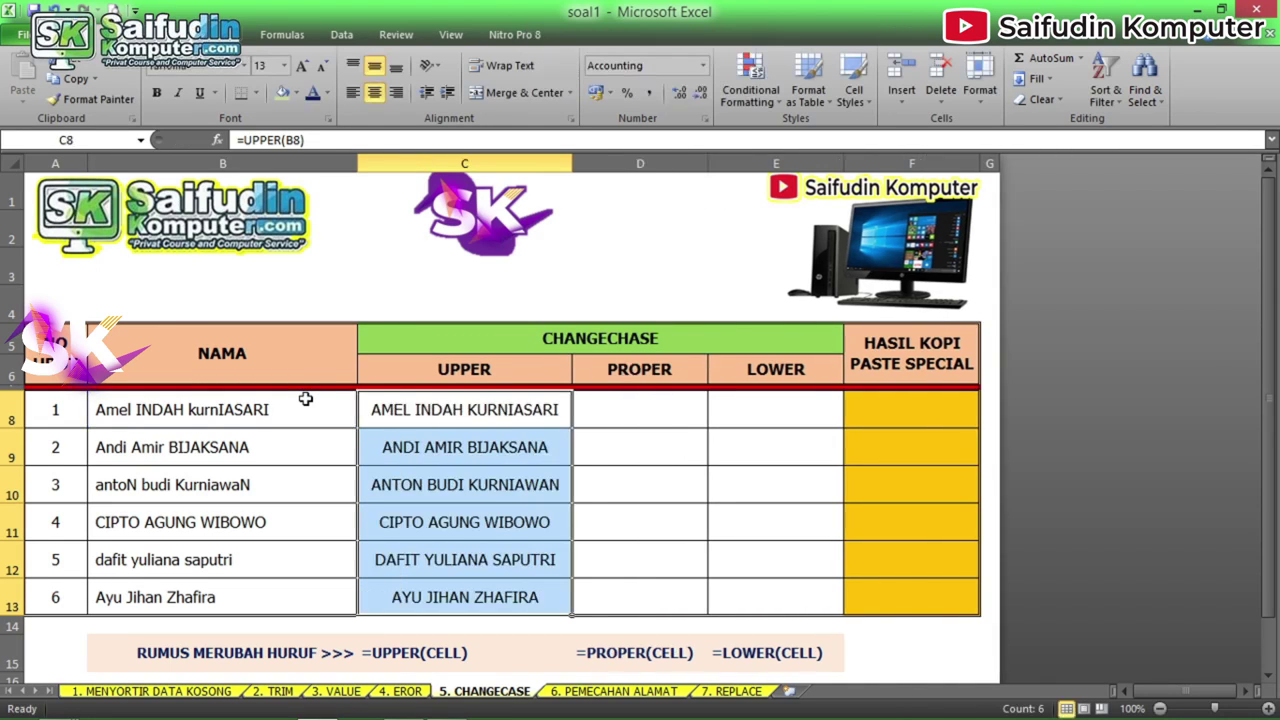
{"action": "left_click", "coordinate": [359, 98]}
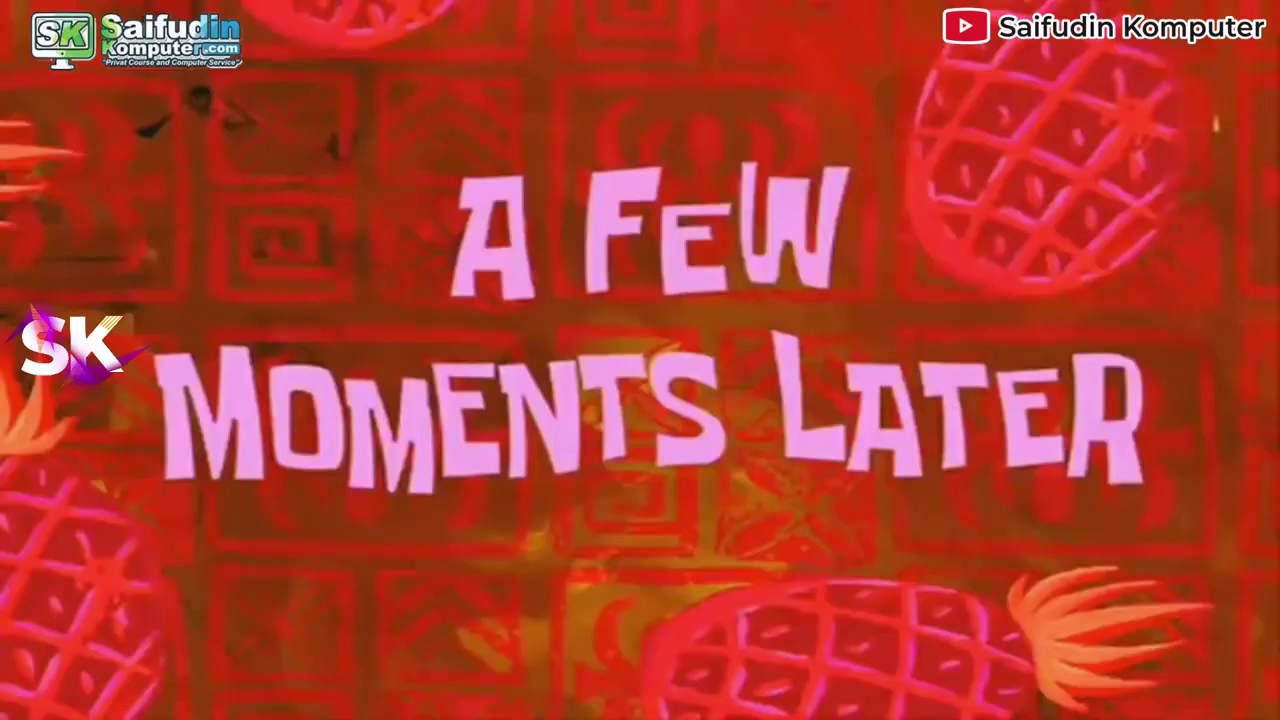
Step: Fill the PROPER column, D8:D13, with =PROPER(B8) to capitalize only the first letter of each word
{"action": "key", "text": "shift+Down"}
{"action": "key", "text": "shift+Down"}
{"action": "key", "text": "shift+Down"}
{"action": "key", "text": "shift+Down"}
{"action": "key", "text": "shift+Down"}
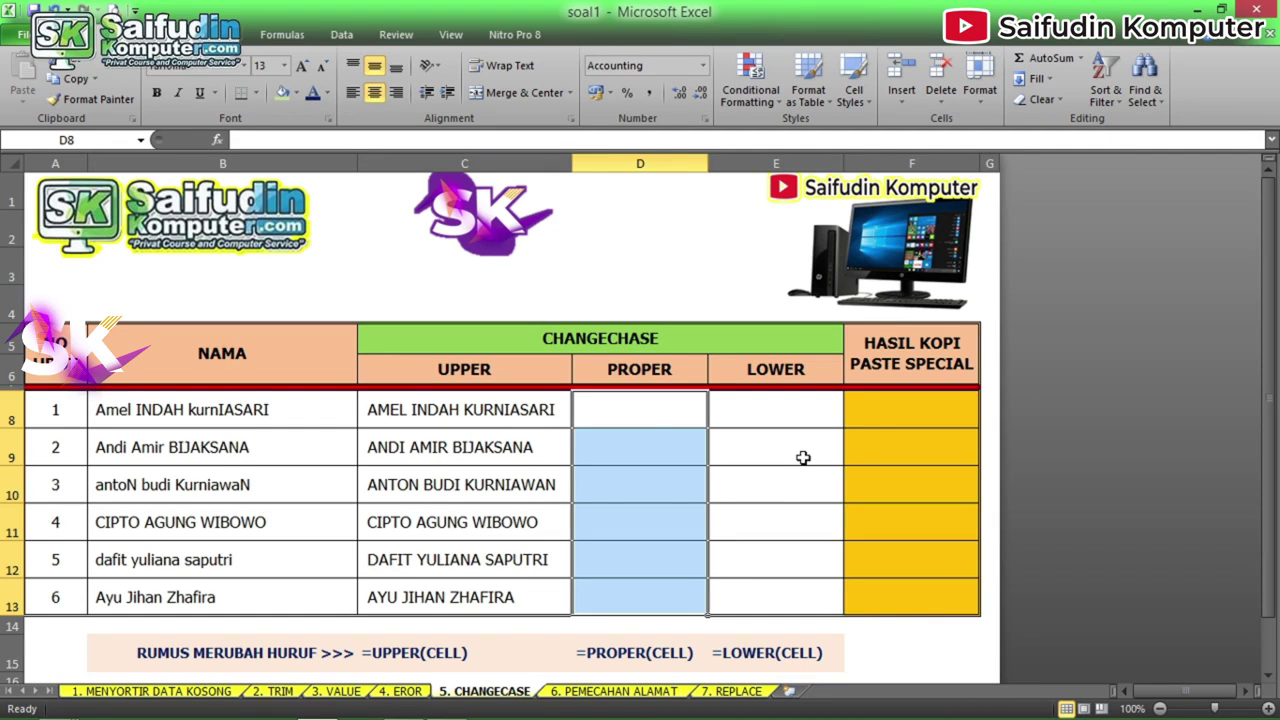
{"action": "type", "text": "=PROPER"}
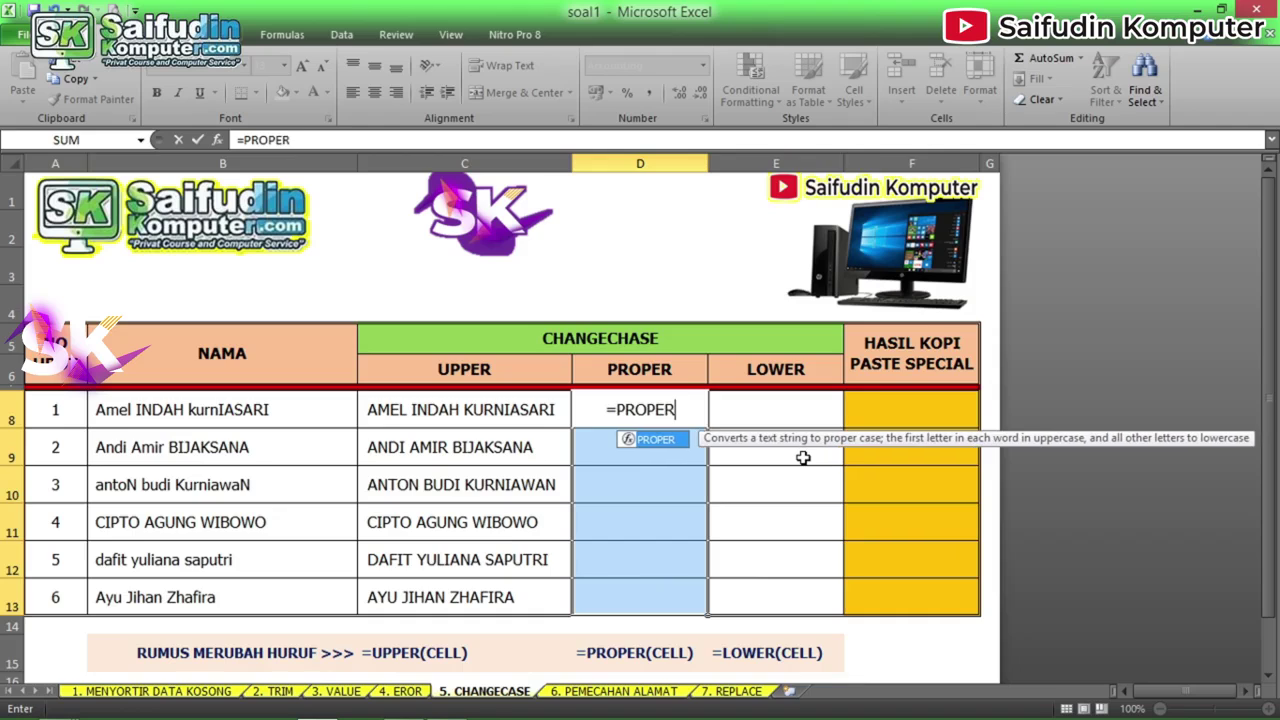
{"action": "type", "text": "("}
{"action": "key", "text": "Left"}
{"action": "key", "text": "Left"}
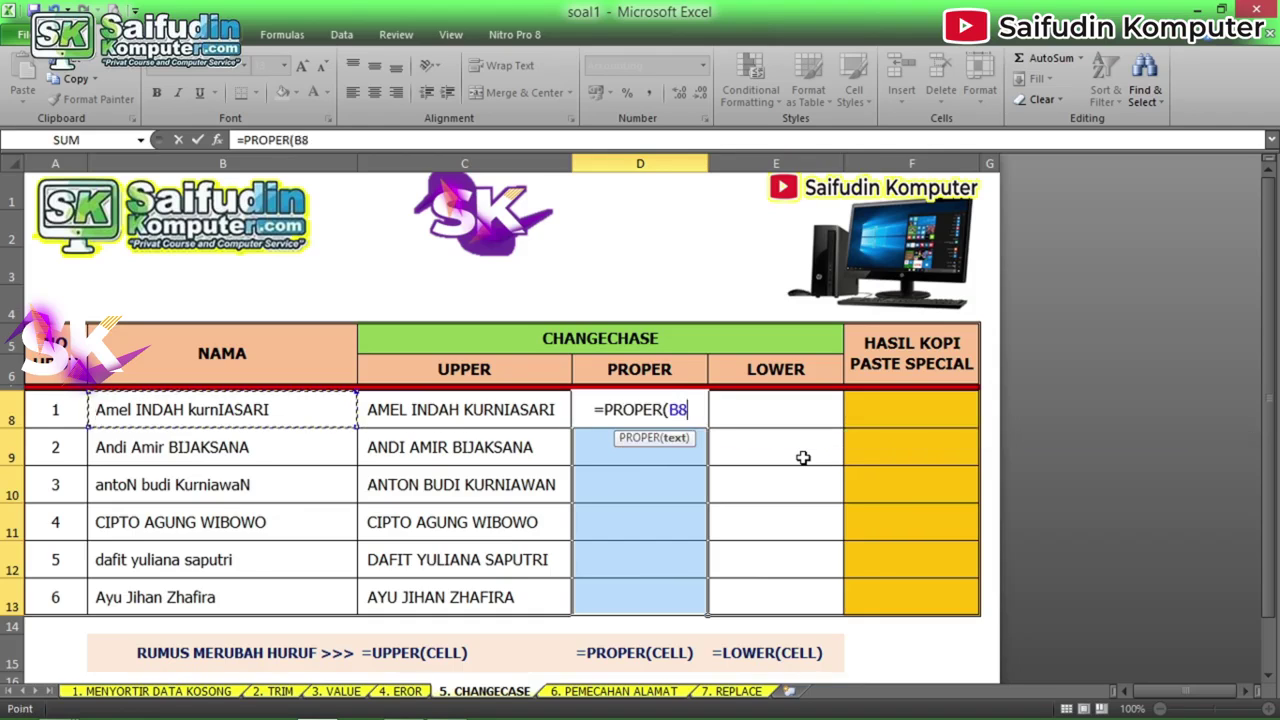
{"action": "type", "text": ")"}
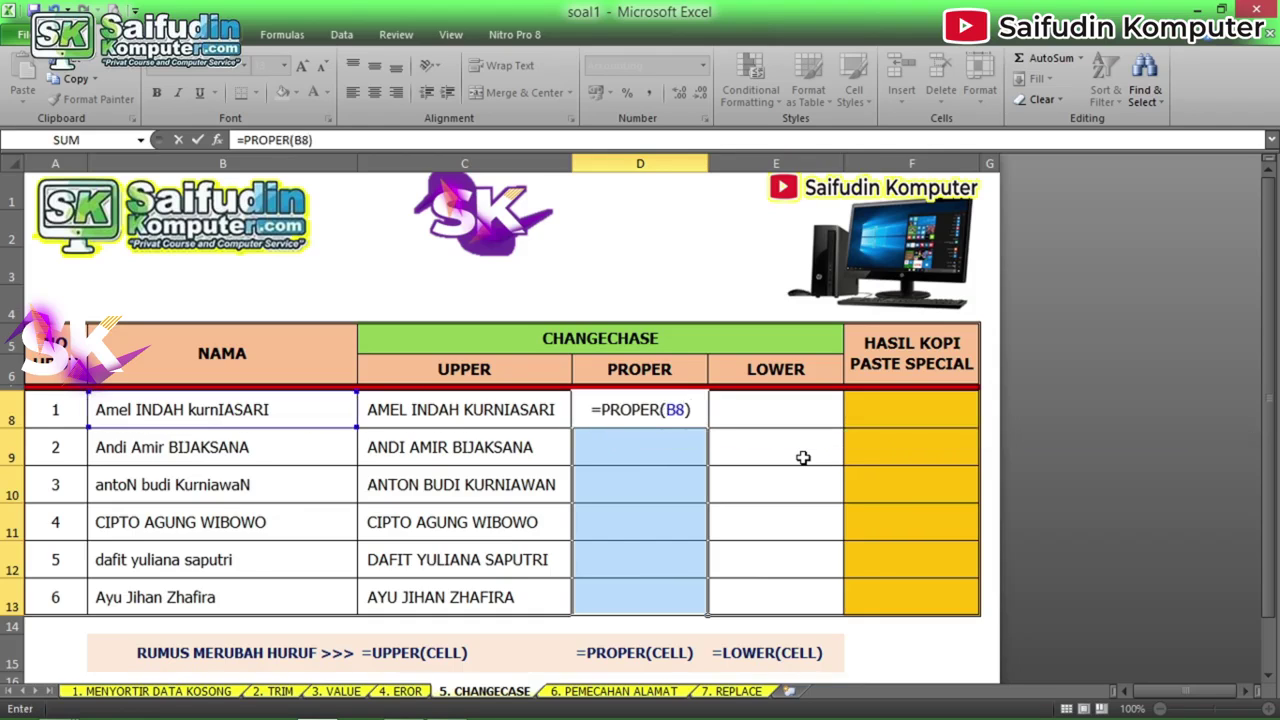
{"action": "key", "text": "ctrl+Return"}
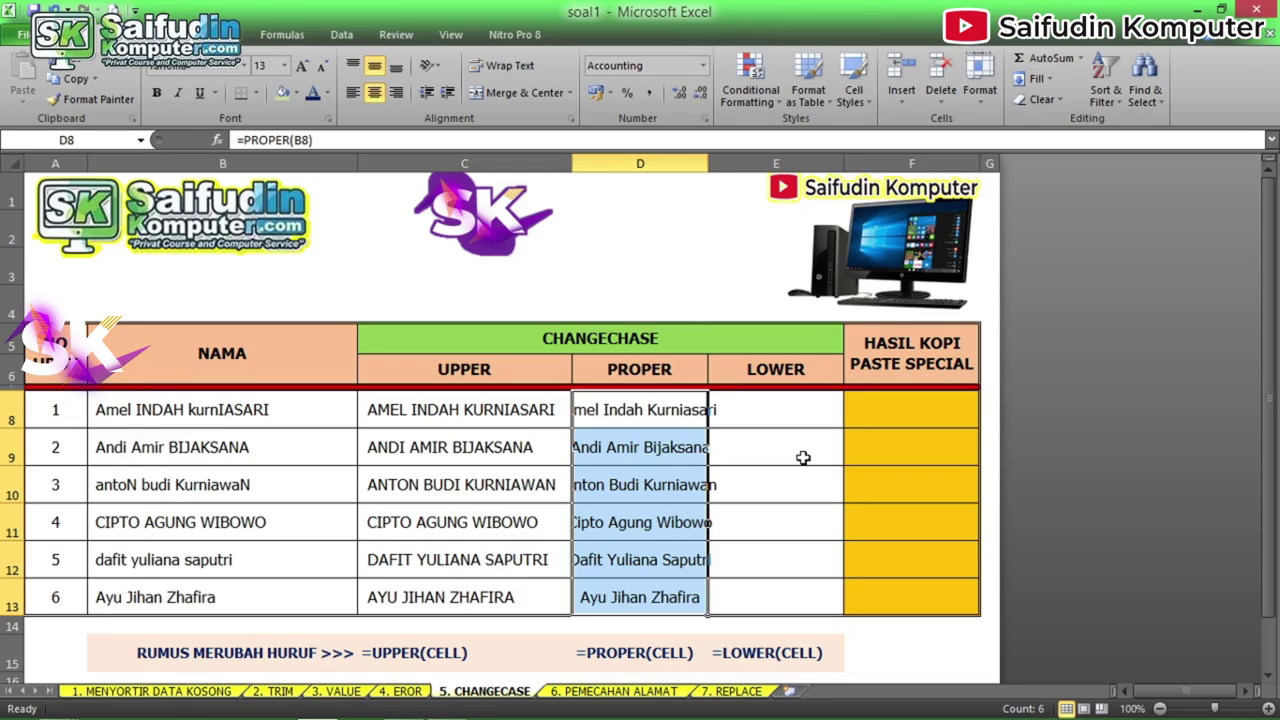
Step: Autofit the PROPER column's width to its names and left-align cells D8:D13
{"action": "key", "text": "alt+o"}
{"action": "key", "text": "a"}
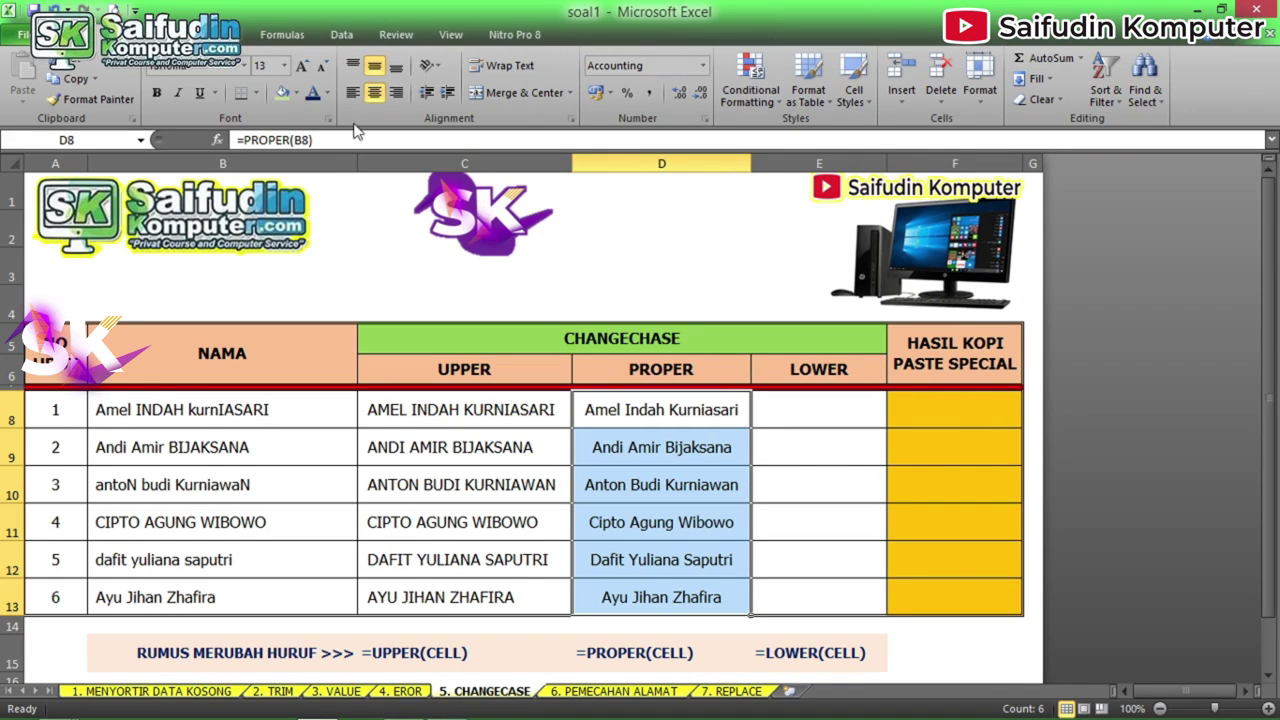
{"action": "left_click", "coordinate": [350, 92]}
Step: Fill the LOWER column, E8:E13, with =LOWER(B8) and autofit the column's width to the names
{"action": "left_click_drag", "start_coordinate": [795, 417], "coordinate": [810, 598]}
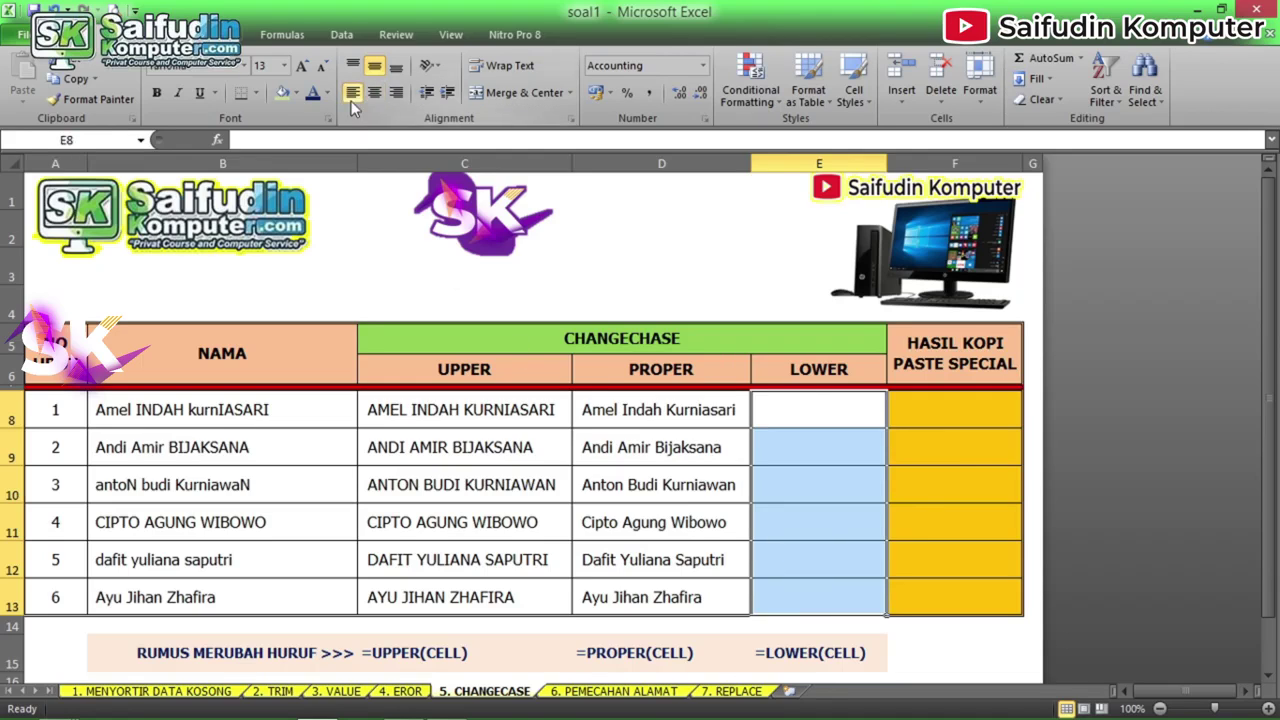
{"action": "type", "text": "="}
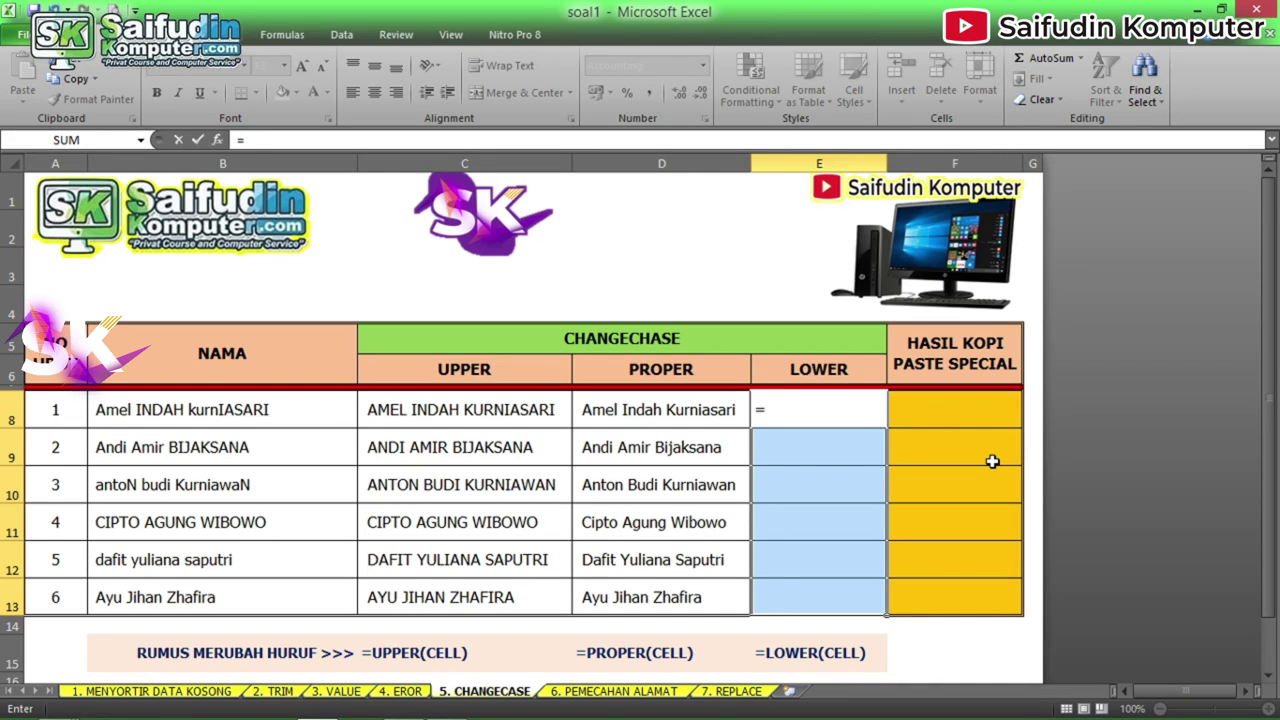
{"action": "type", "text": "LOWER("}
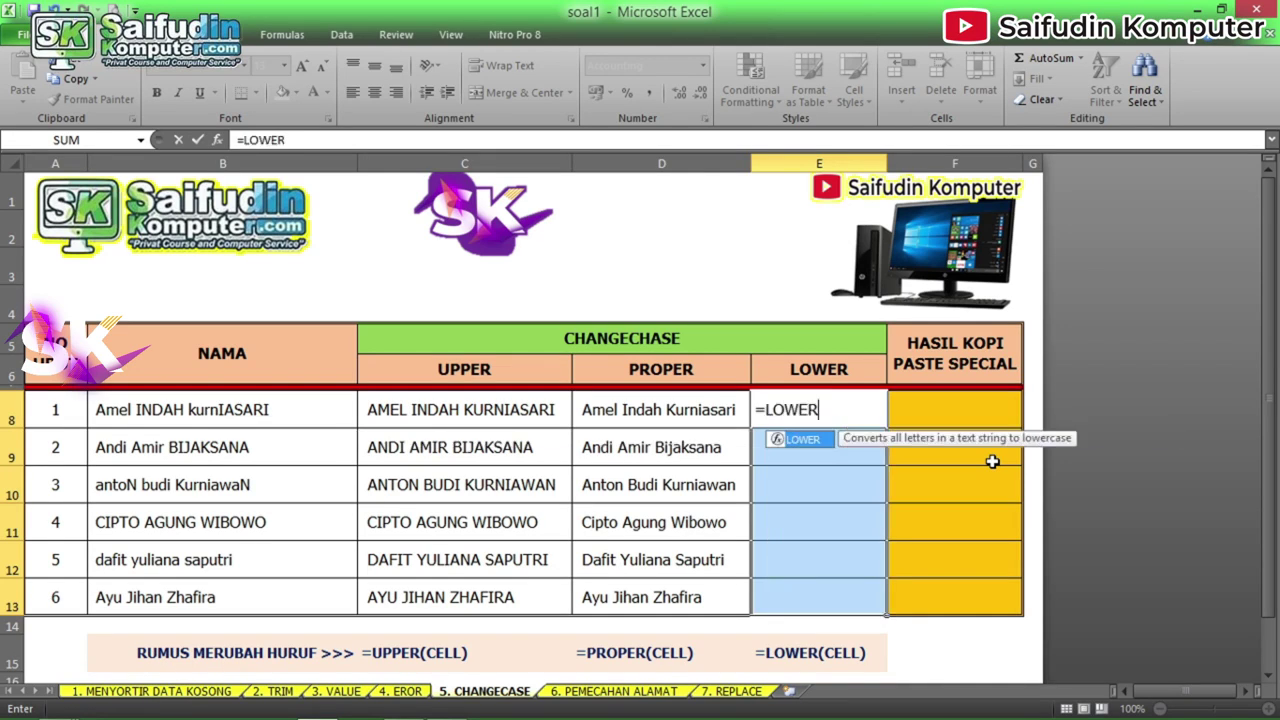
{"action": "key", "text": "Left"}
{"action": "key", "text": "Left"}
{"action": "key", "text": "Left"}
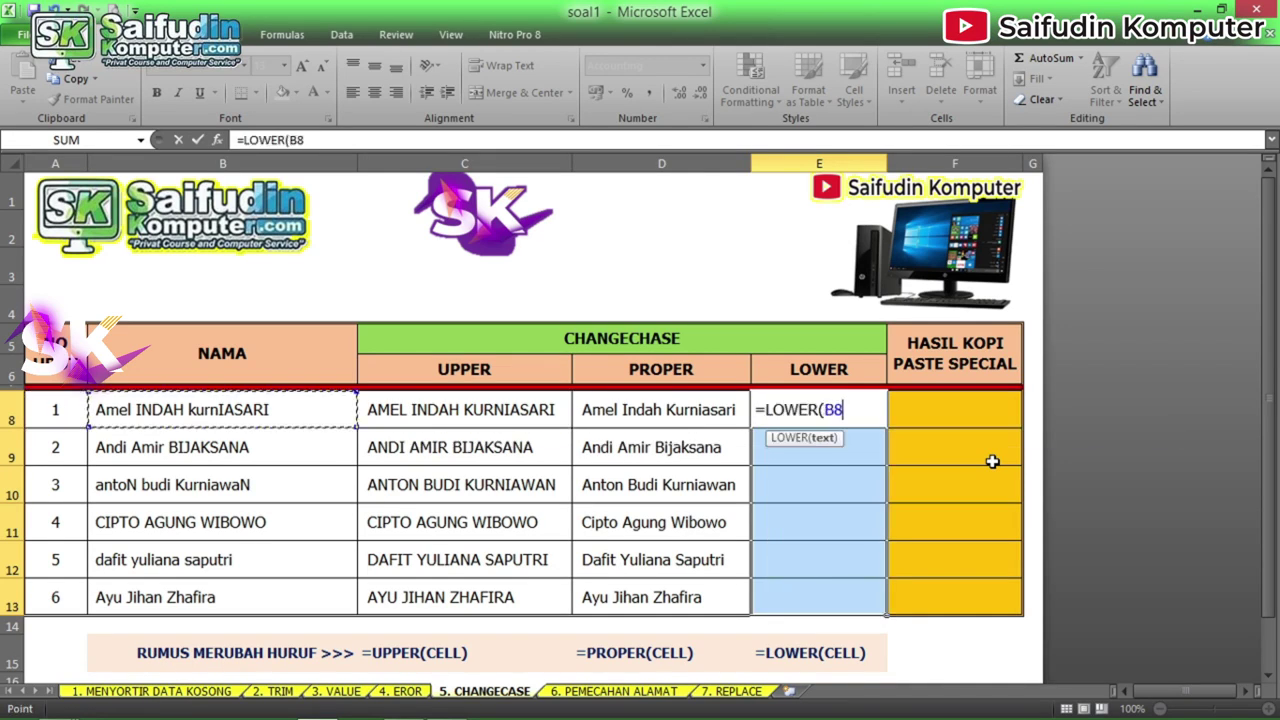
{"action": "type", "text": ")"}
{"action": "key", "text": "ctrl+Return"}
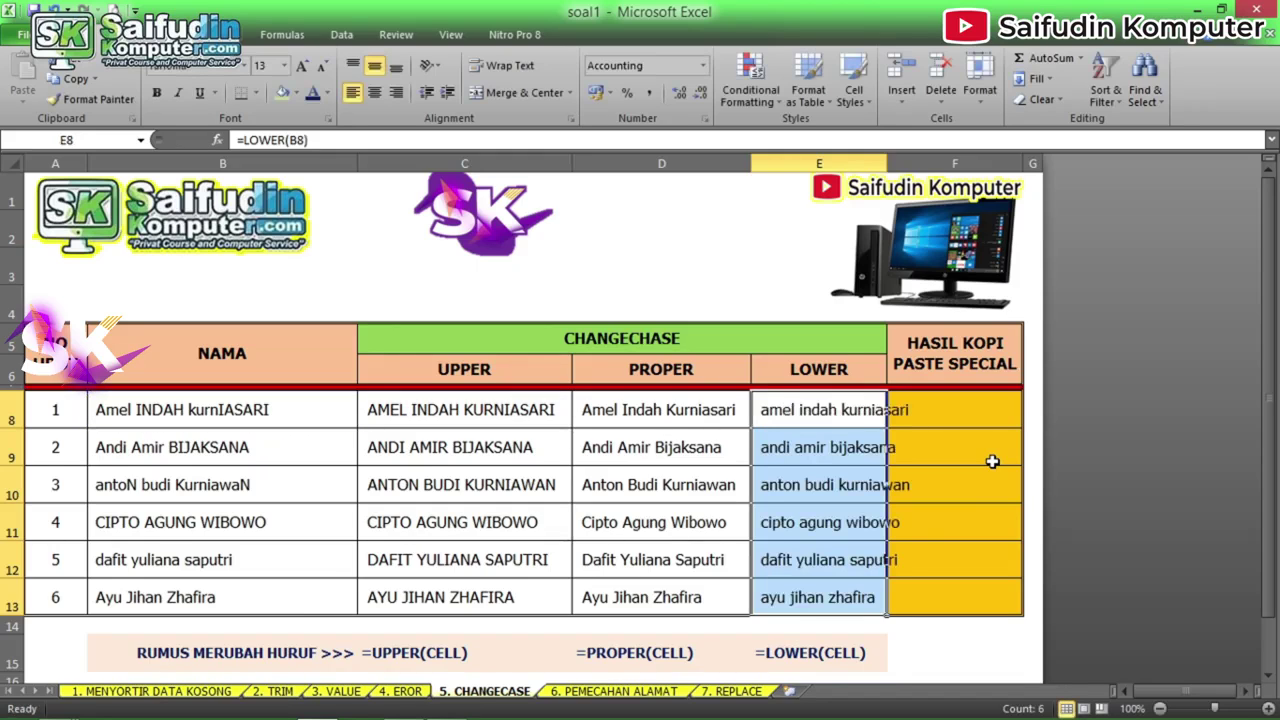
{"action": "key", "text": "alt+o"}
{"action": "key", "text": "a"}
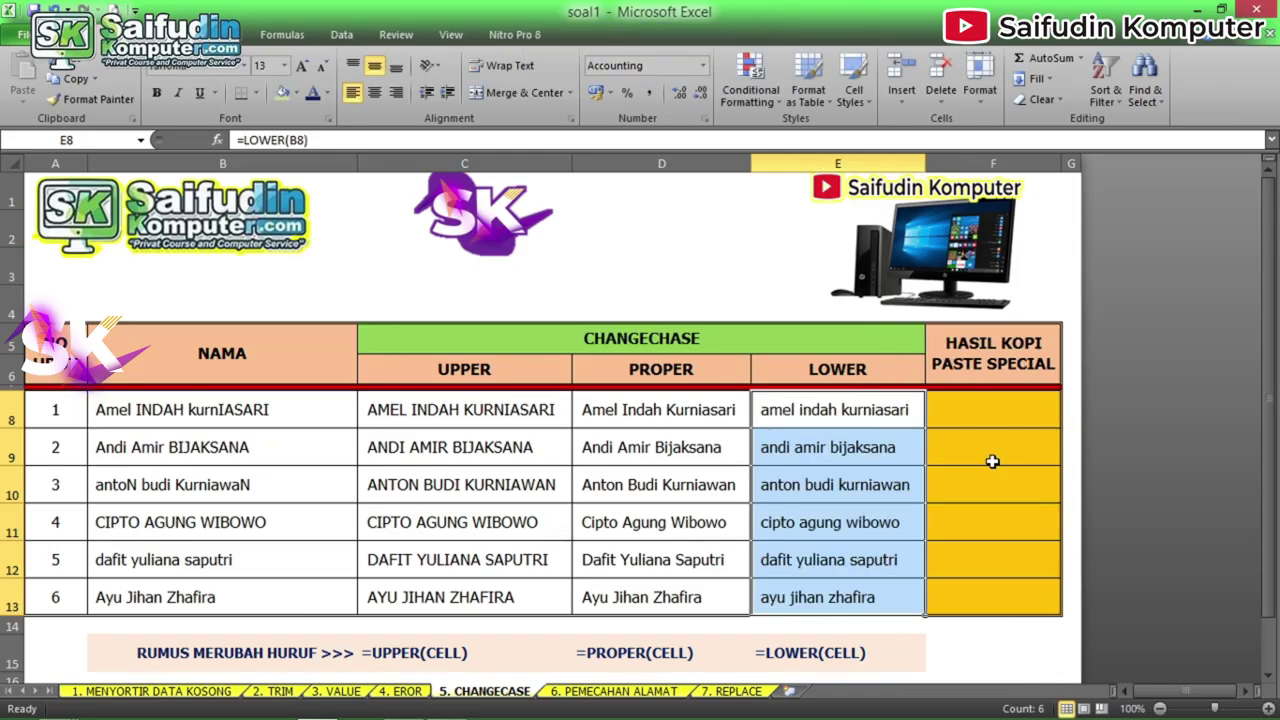
Step: Compare the original entries in the NAMA column with the formulas and converted names in the UPPER and PROPER columns
{"action": "key", "text": "Left"}
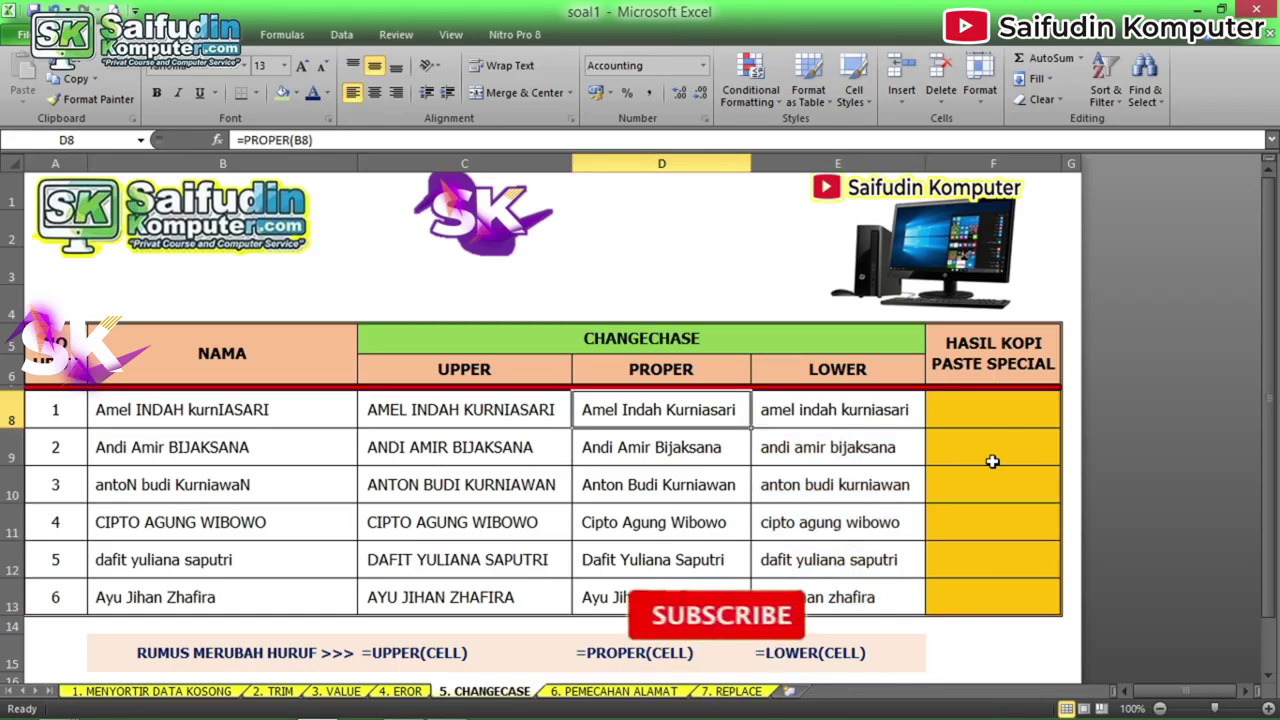
{"action": "key", "text": "Left"}
{"action": "key", "text": "Left"}
{"action": "key", "text": "Down"}
{"action": "key", "text": "Down"}
{"action": "key", "text": "Down"}
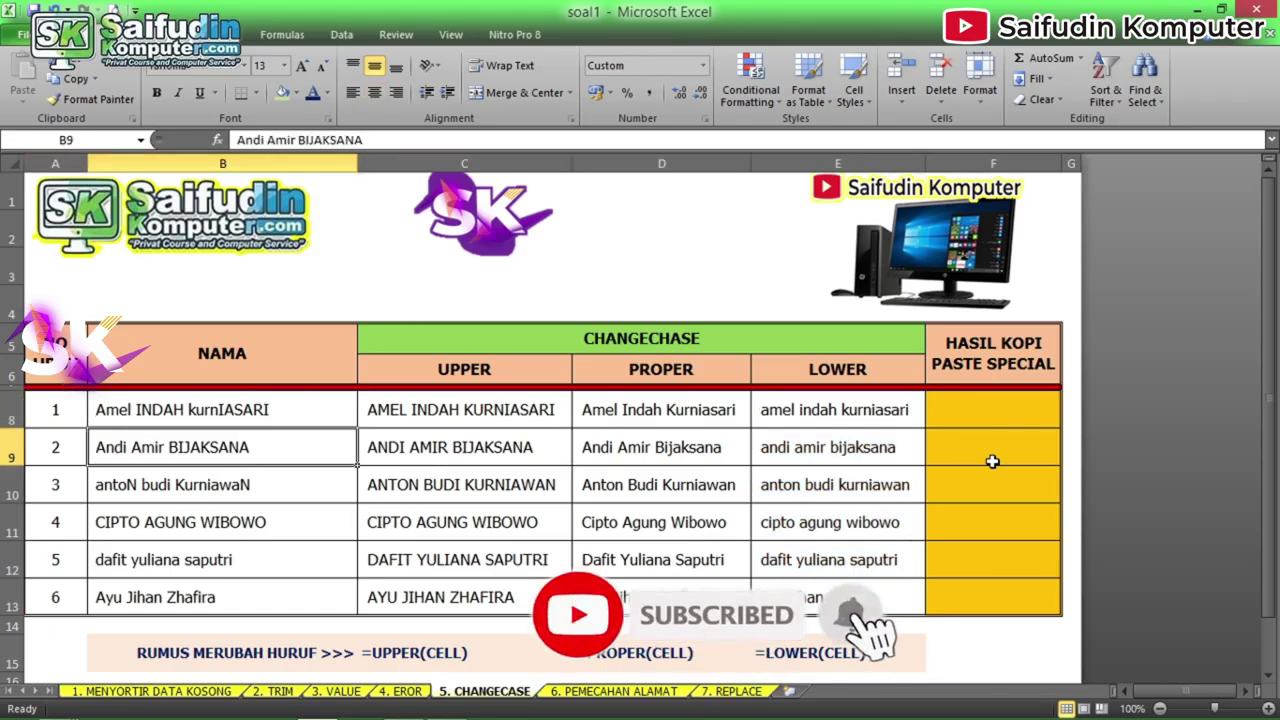
{"action": "key", "text": "Up"}
{"action": "key", "text": "Up"}
{"action": "key", "text": "Up"}
{"action": "key", "text": "Right"}
{"action": "key", "text": "Right"}
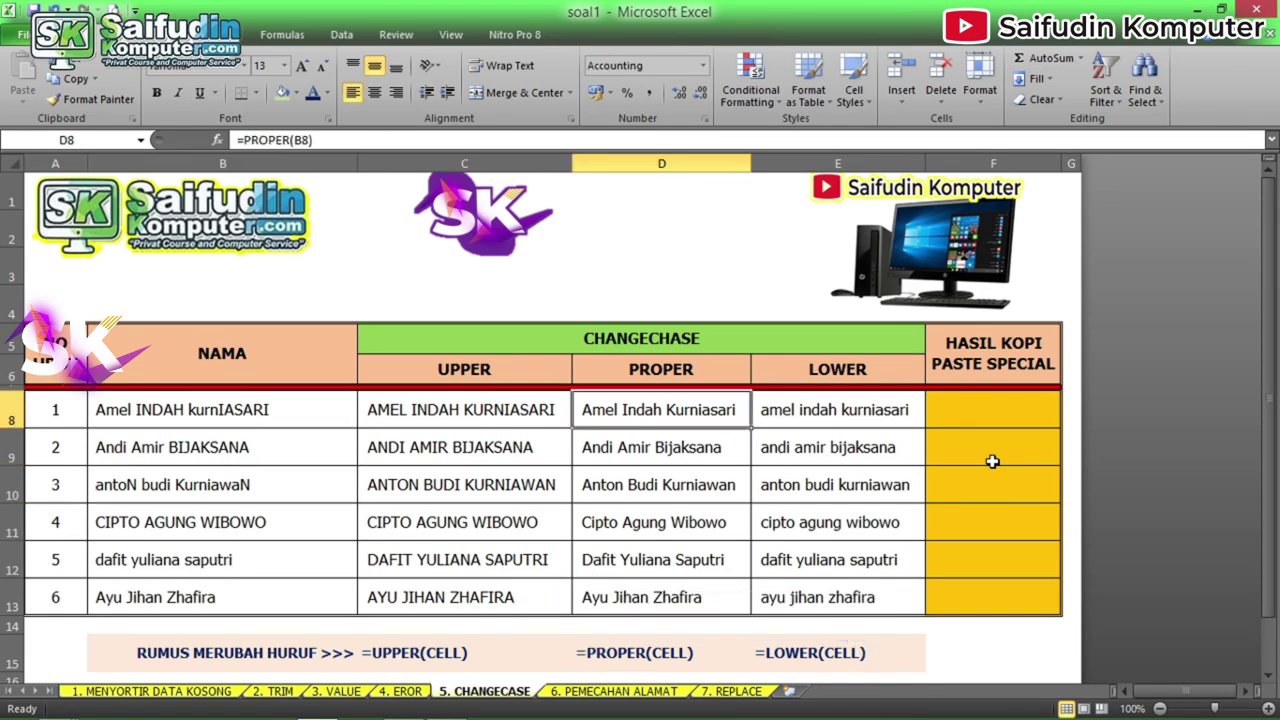
Step: Try copying the PROPER column's cells D8:D13 over the NAMA column with a regular paste, then undo it
{"action": "key", "text": "ctrl+shift+Down"}
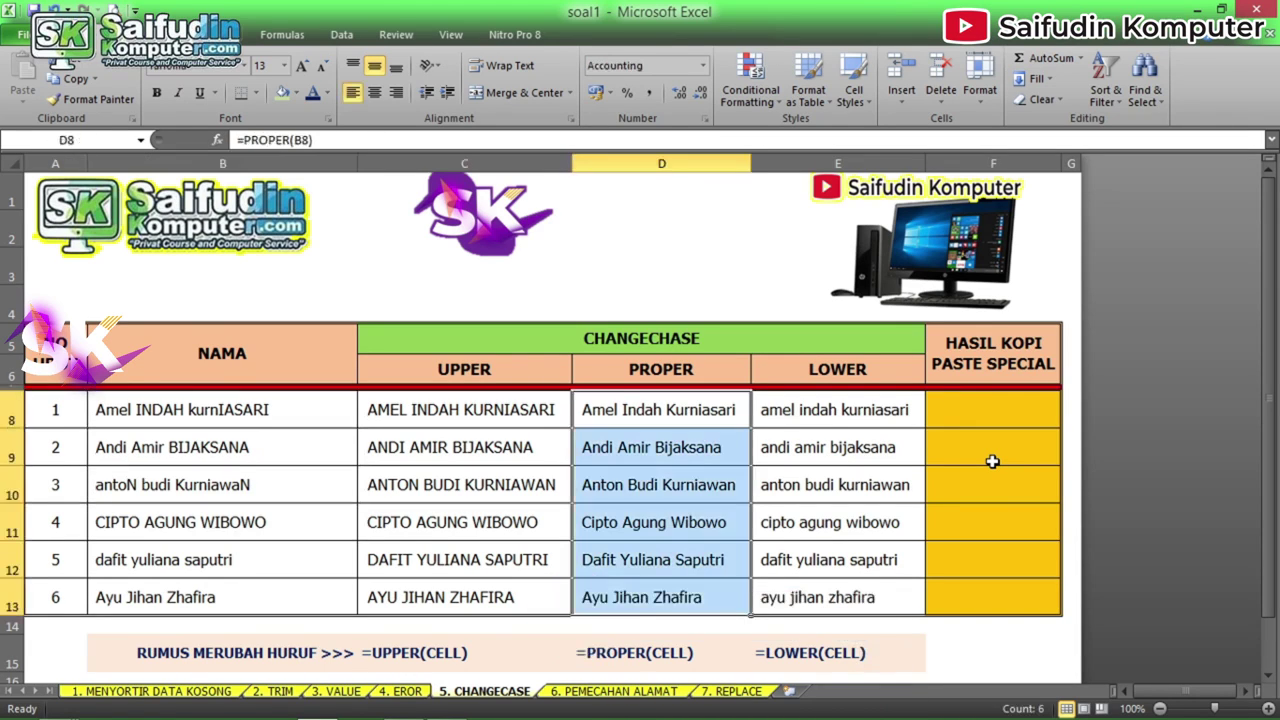
{"action": "key", "text": "ctrl+c"}
{"action": "key", "text": "Left"}
{"action": "key", "text": "Left"}
{"action": "key", "text": "ctrl+v"}
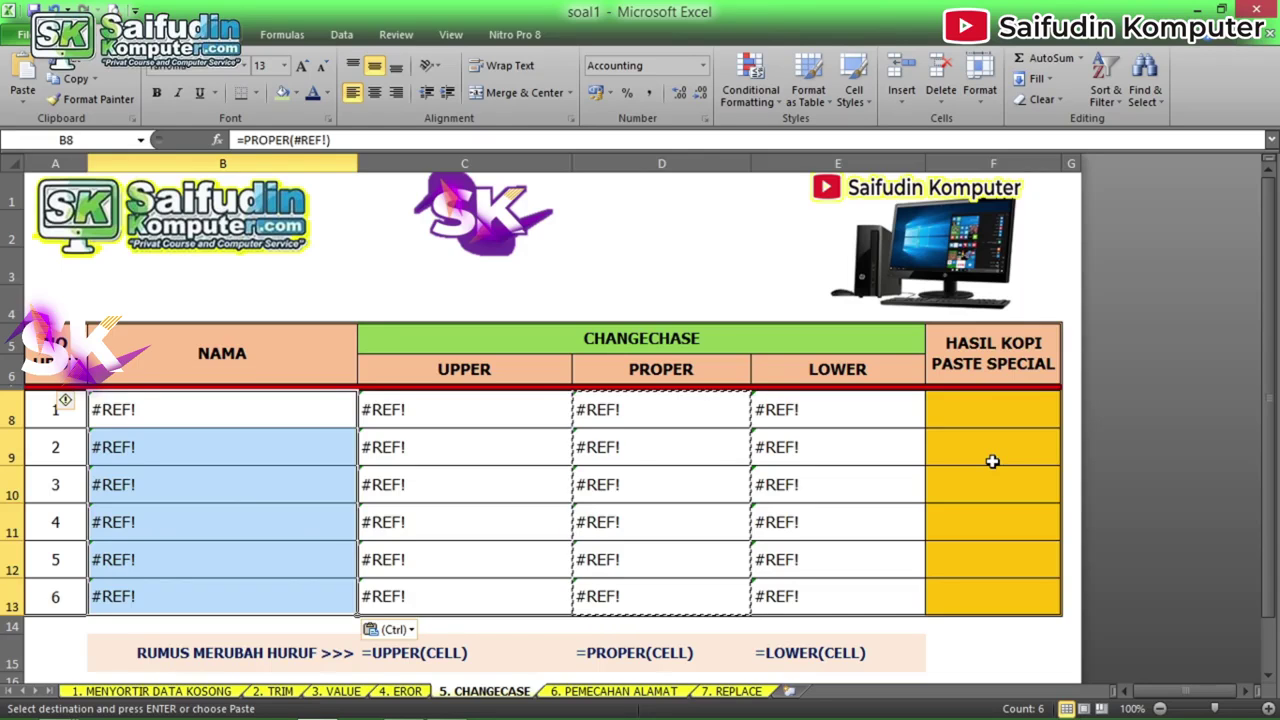
{"action": "key", "text": "ctrl+z"}
{"action": "key", "text": "Escape"}
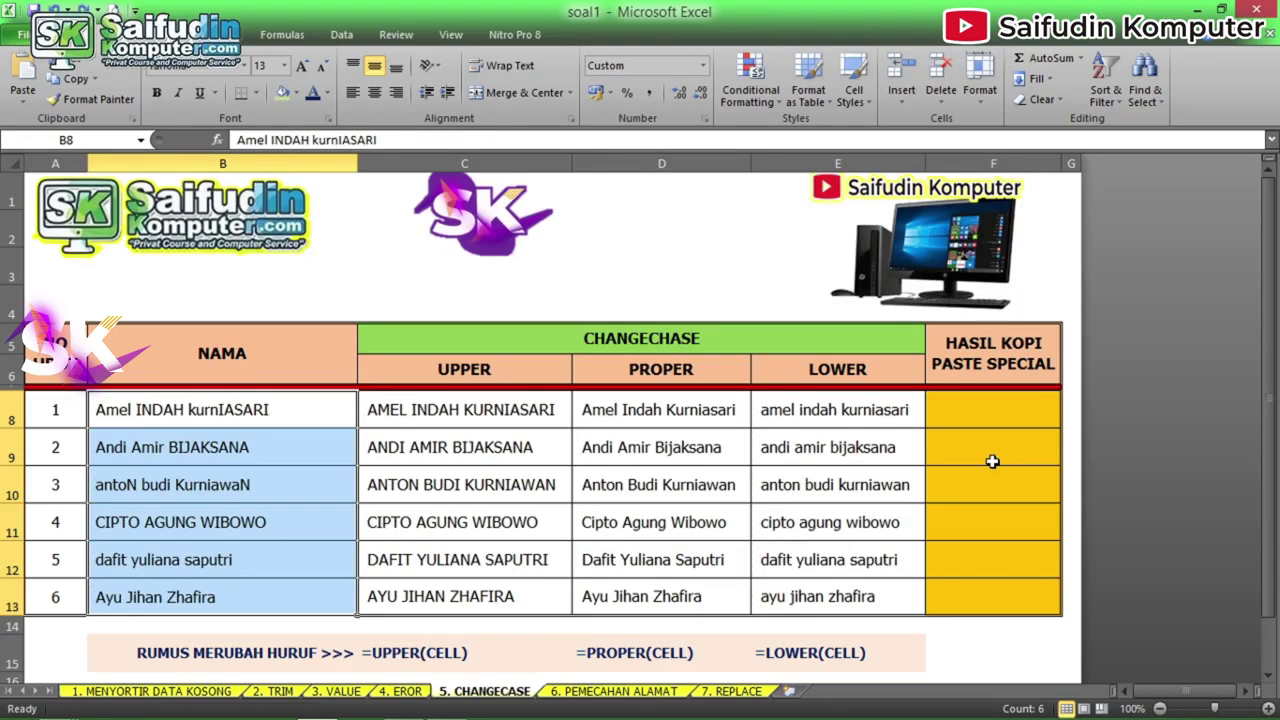
Step: Fill the HASIL KOPI PASTE SPECIAL column, F8:F13, with =PROPER(B8)
{"action": "key", "text": "Right"}
{"action": "key", "text": "Right"}
{"action": "key", "text": "Right"}
{"action": "key", "text": "Right"}
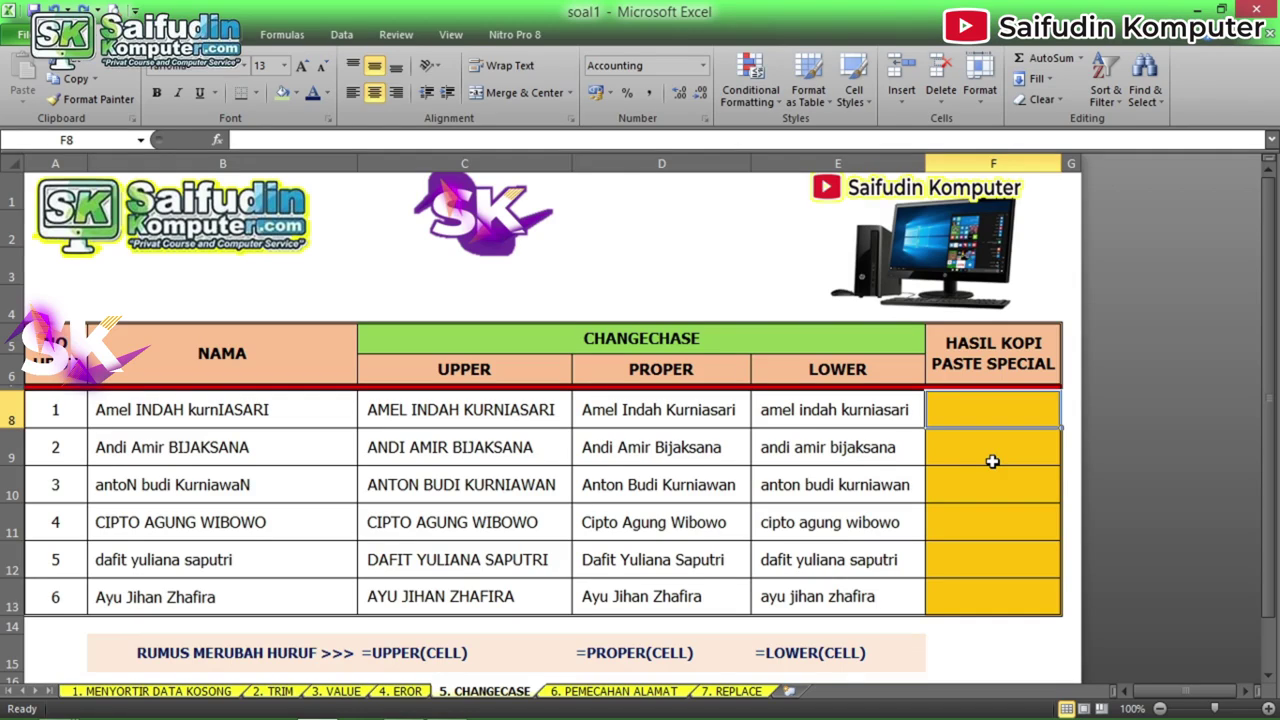
{"action": "key", "text": "shift+Down"}
{"action": "key", "text": "shift+Down"}
{"action": "key", "text": "shift+Down"}
{"action": "key", "text": "shift+Down"}
{"action": "key", "text": "shift+Down"}
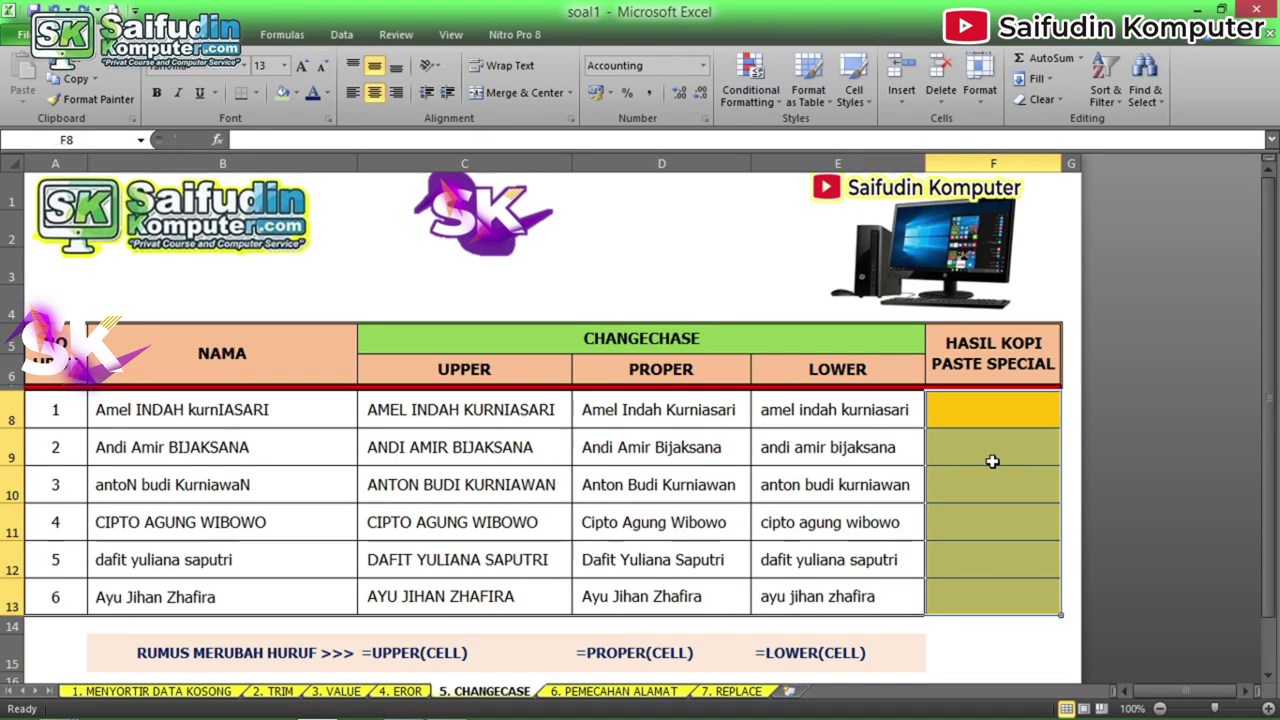
{"action": "type", "text": "=PO"}
{"action": "key", "text": "BackSpace"}
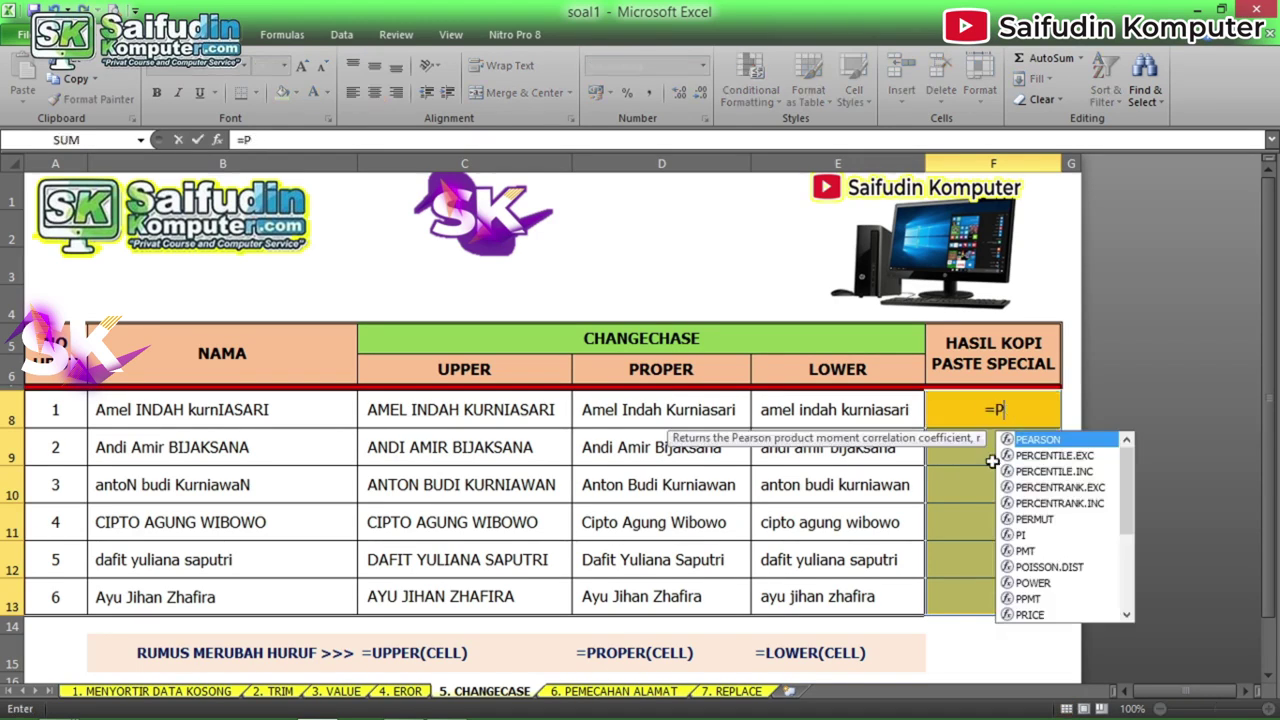
{"action": "type", "text": "OPER"}
{"action": "key", "text": "BackSpace"}
{"action": "key", "text": "BackSpace"}
{"action": "key", "text": "BackSpace"}
{"action": "key", "text": "BackSpace"}
{"action": "type", "text": "ROPER("}
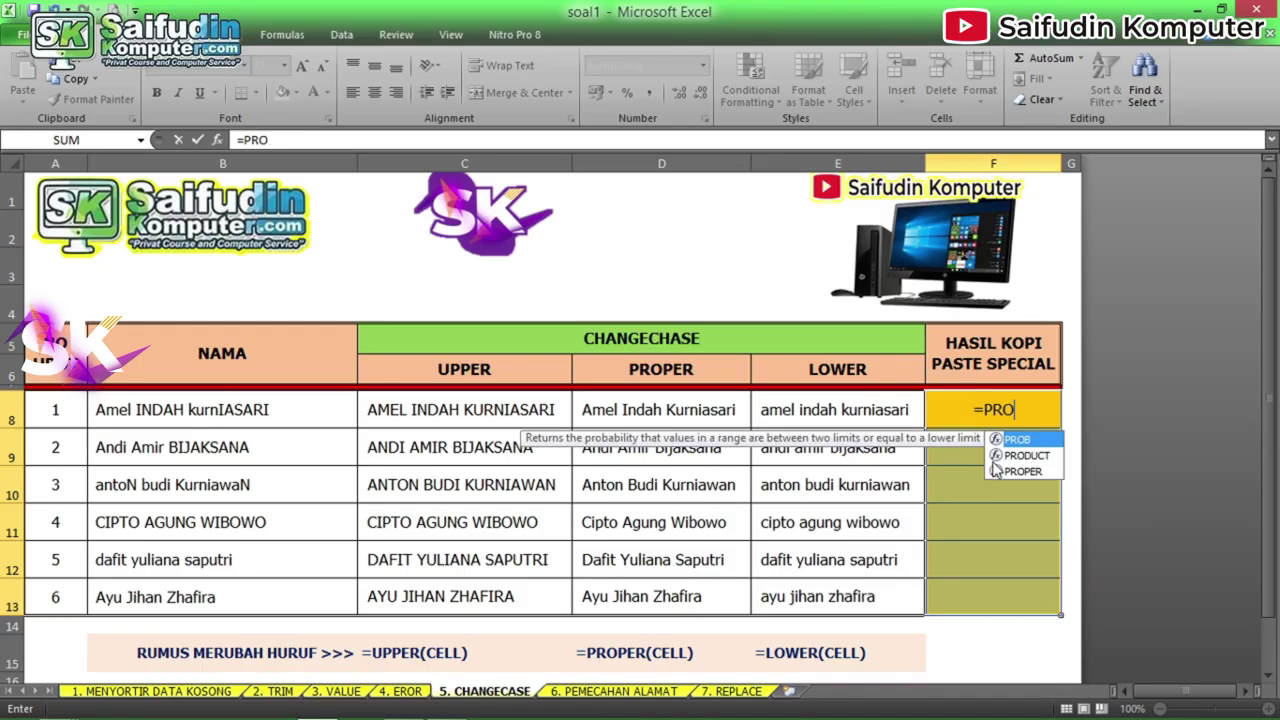
{"action": "left_click", "coordinate": [326, 416]}
{"action": "type", "text": ")"}
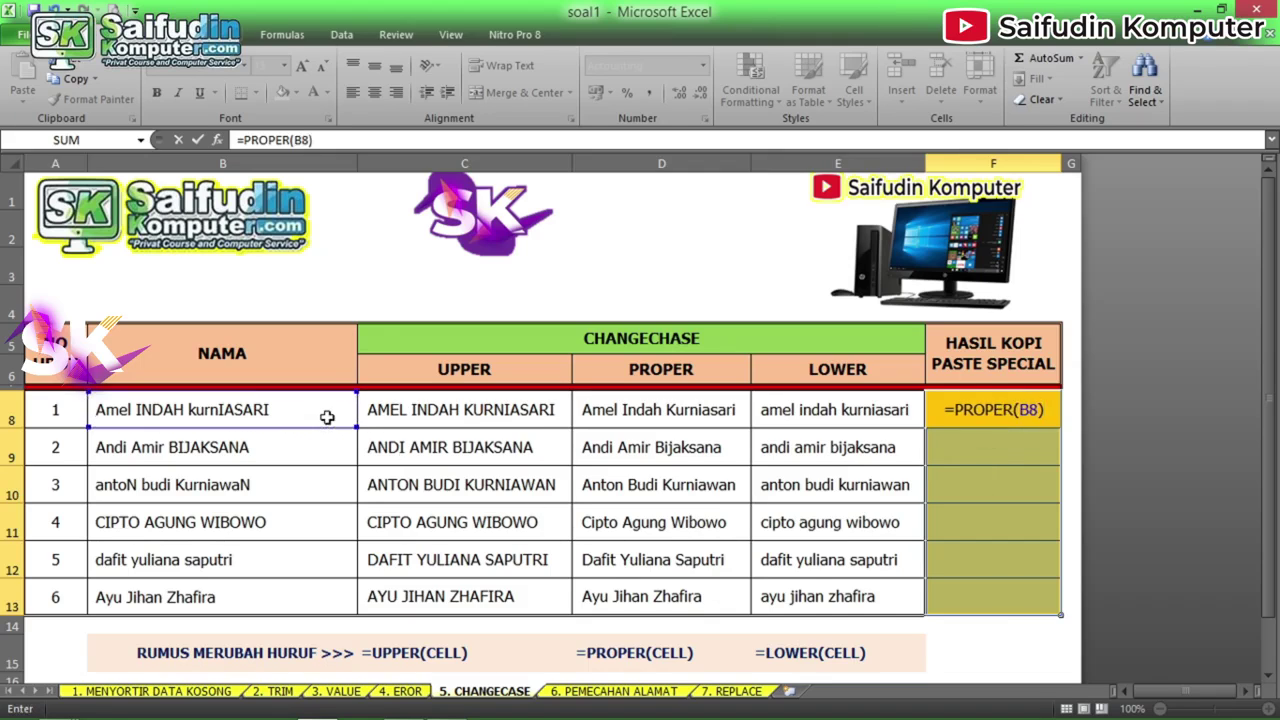
{"action": "key", "text": "ctrl+Return"}
Step: Autofit the HASIL KOPI PASTE SPECIAL column's width to its contents and left-align cells F8:F13
{"action": "key", "text": "alt+h"}
{"action": "key", "text": "o"}
{"action": "key", "text": "i"}
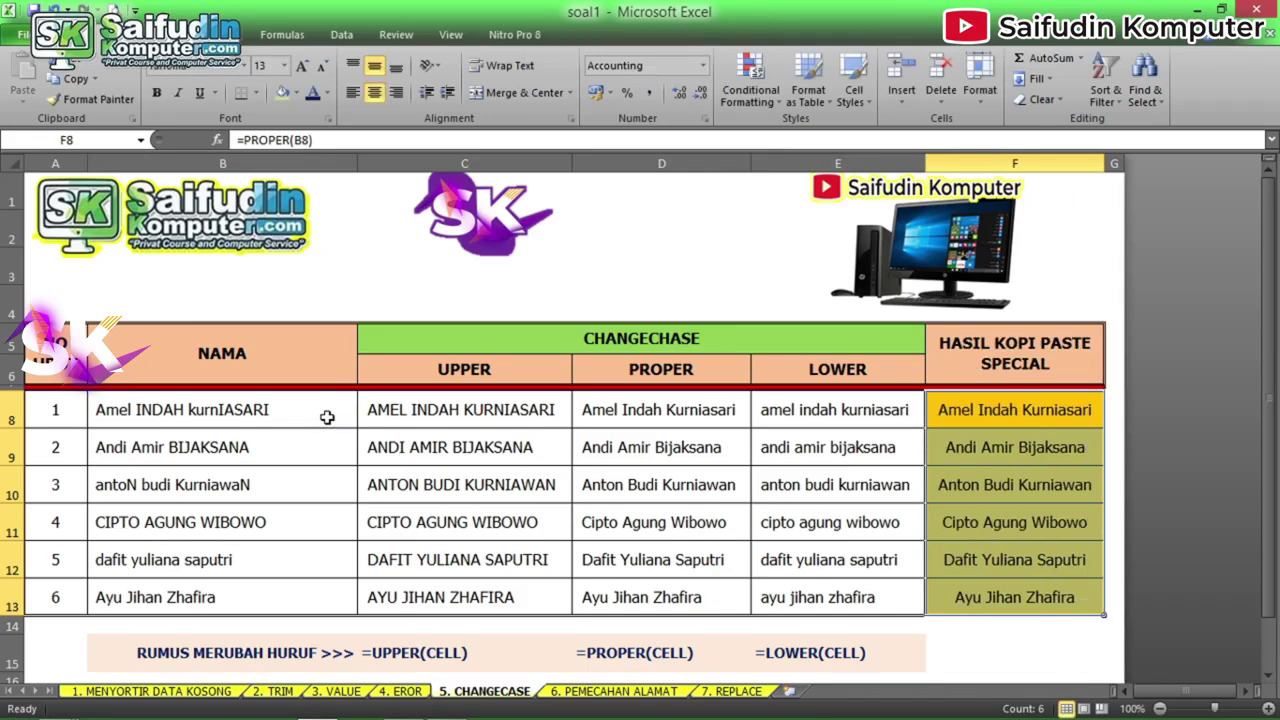
{"action": "key", "text": "alt+h"}
{"action": "key", "text": "a"}
{"action": "key", "text": "l"}
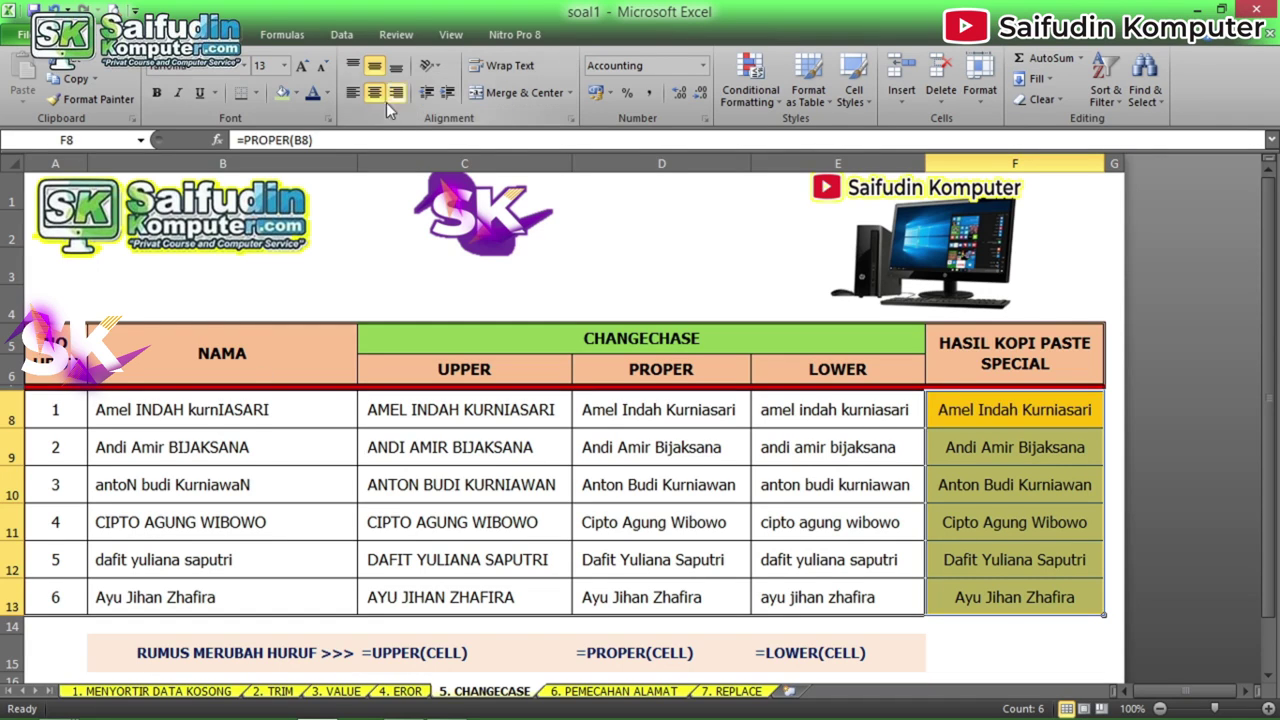
Step: Copy the PROPER results in F8:F13 and paste them over the NAMA entries from B8 as values only
{"action": "key", "text": "ctrl+c"}
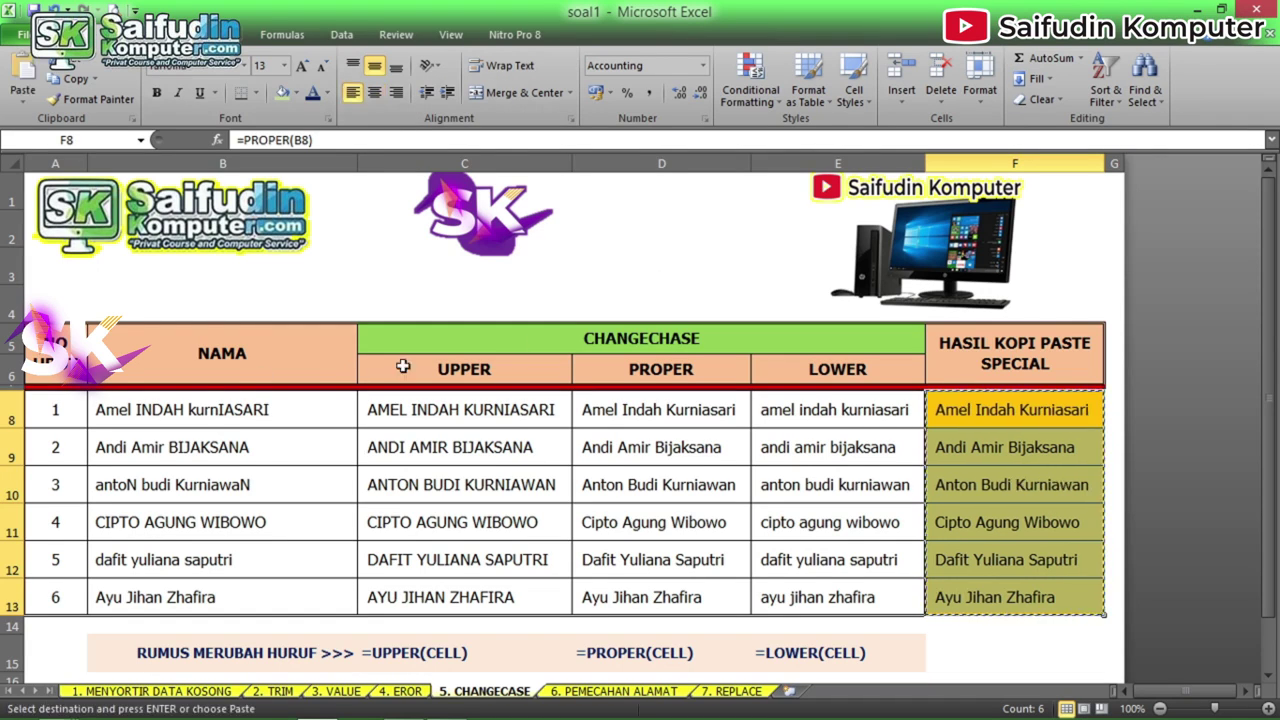
{"action": "left_click", "coordinate": [197, 410]}
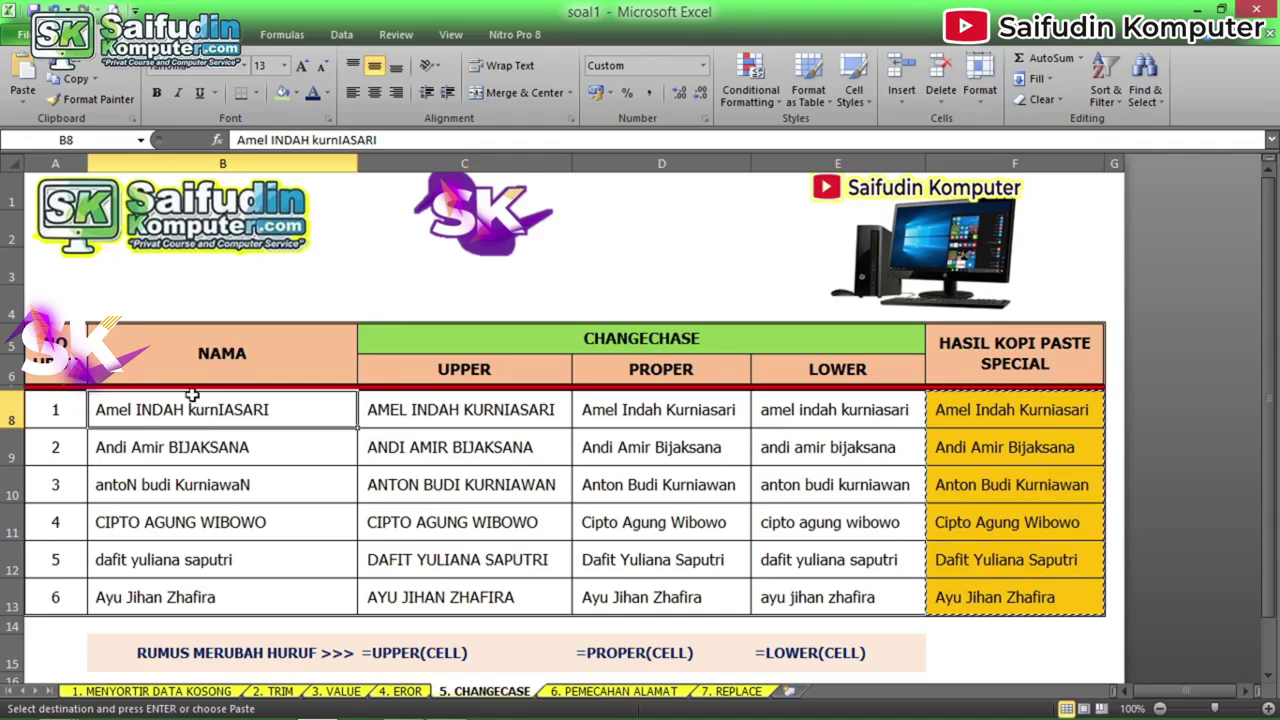
{"action": "key", "text": "alt+e"}
{"action": "key", "text": "s"}
{"action": "key", "text": "v"}
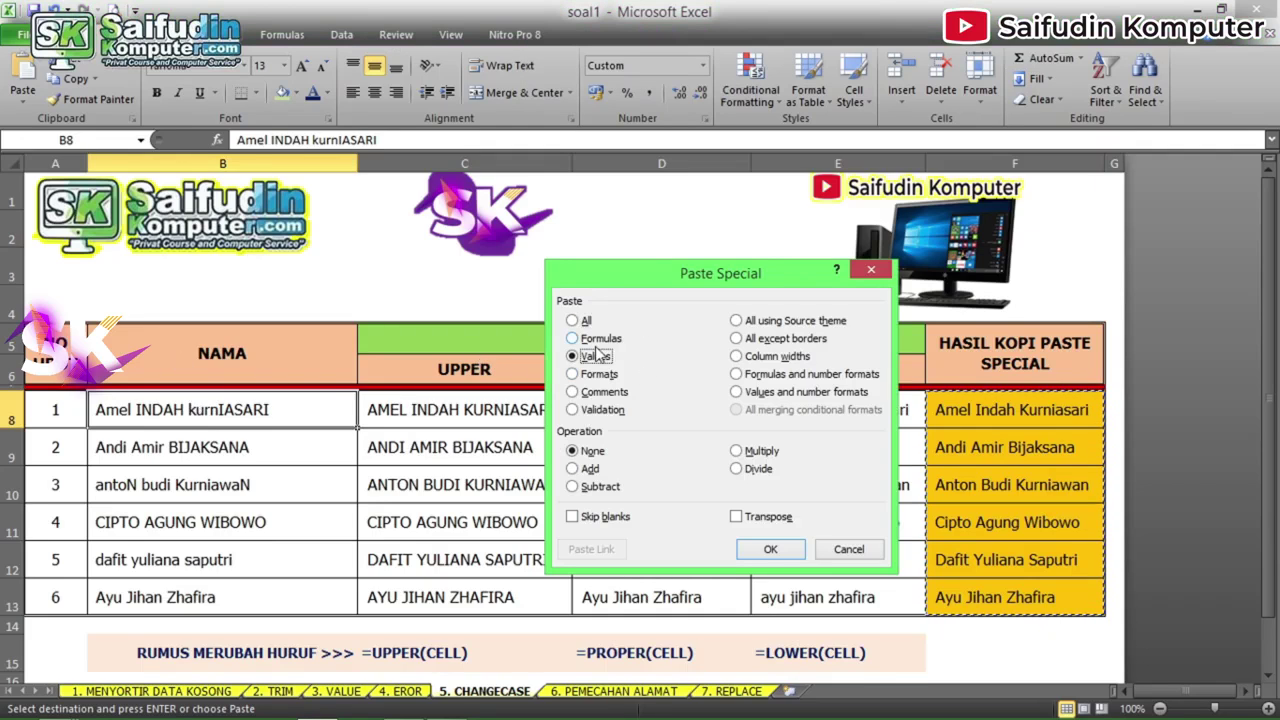
{"action": "key", "text": "Escape"}
{"action": "left_click", "coordinate": [23, 98]}
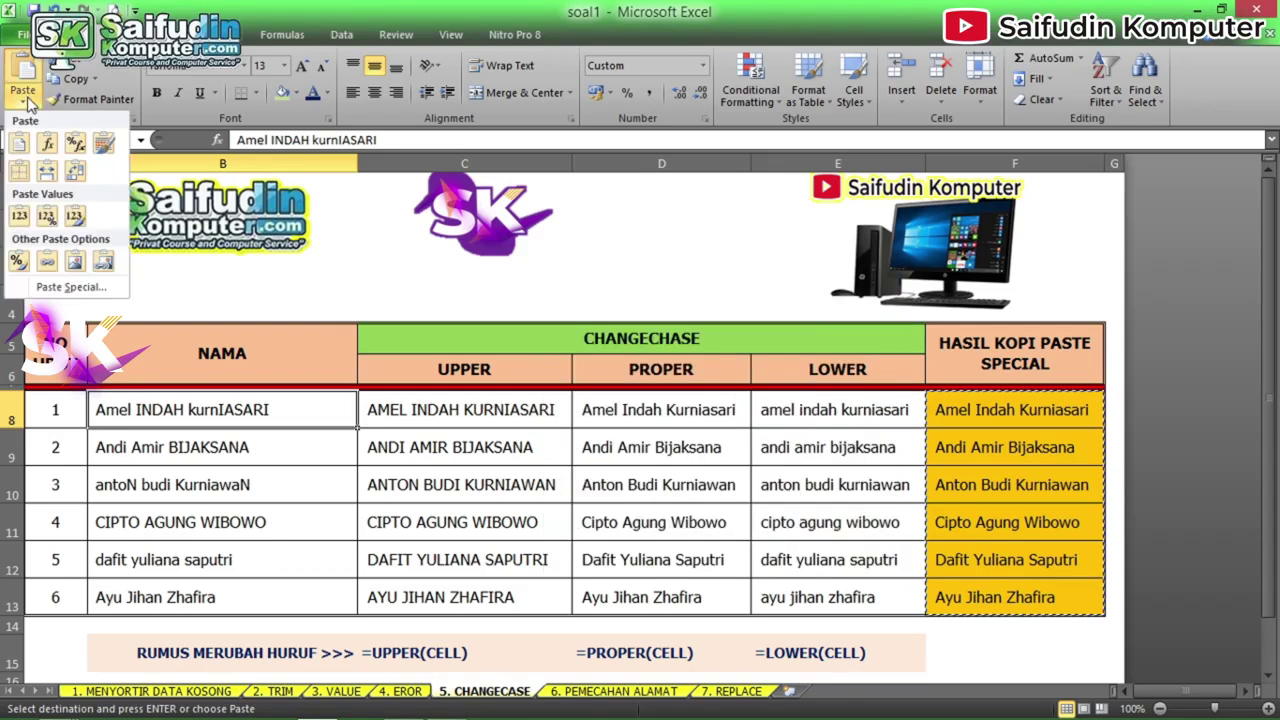
{"action": "left_click", "coordinate": [45, 287]}
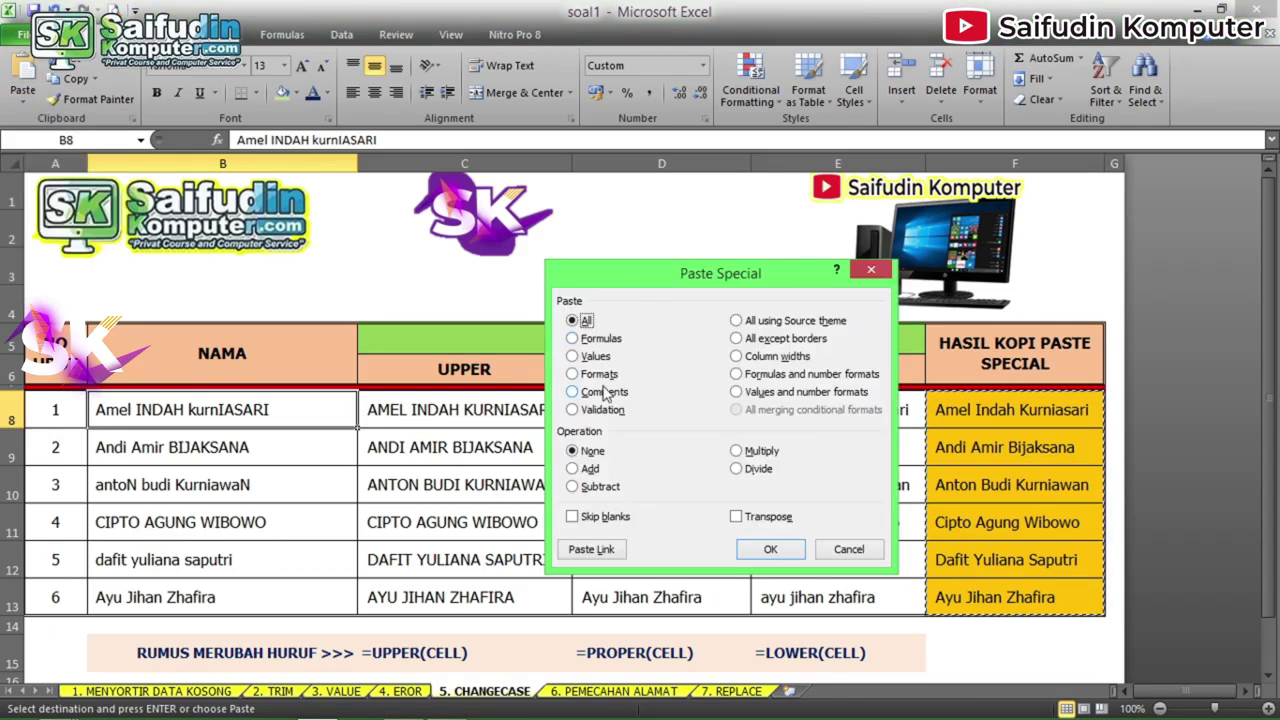
{"action": "left_click", "coordinate": [572, 357]}
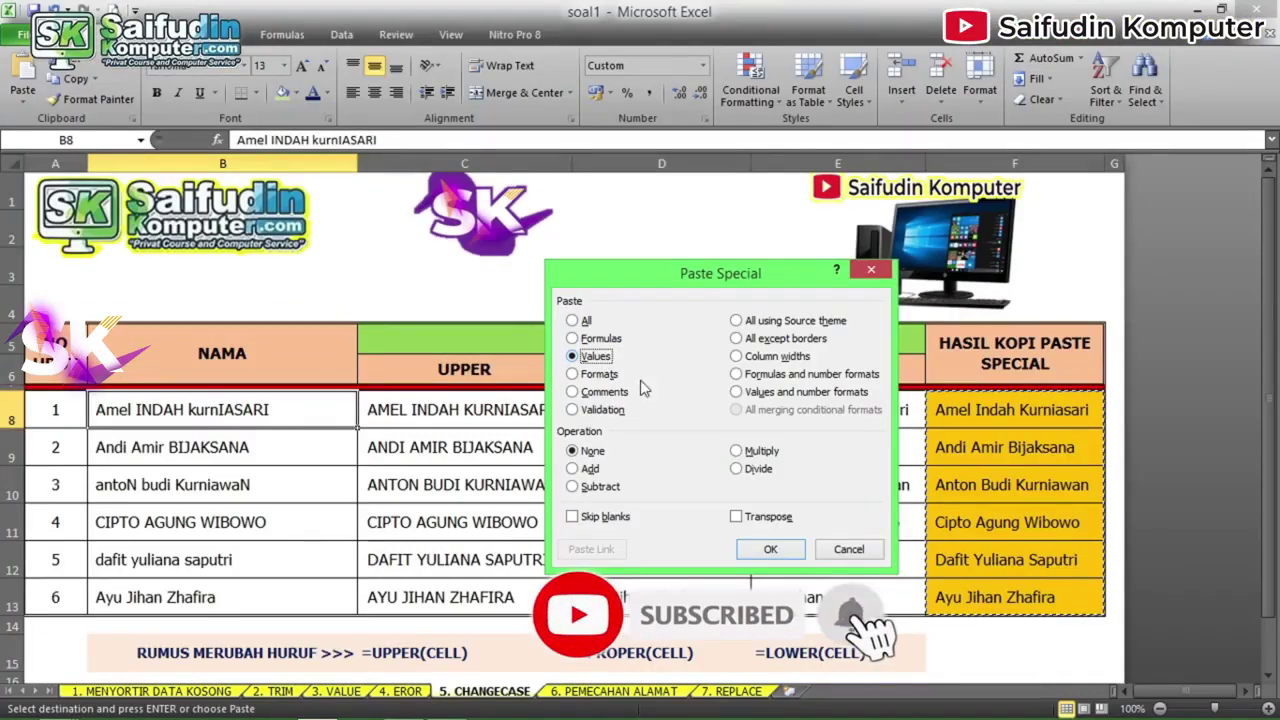
{"action": "left_click", "coordinate": [764, 550]}
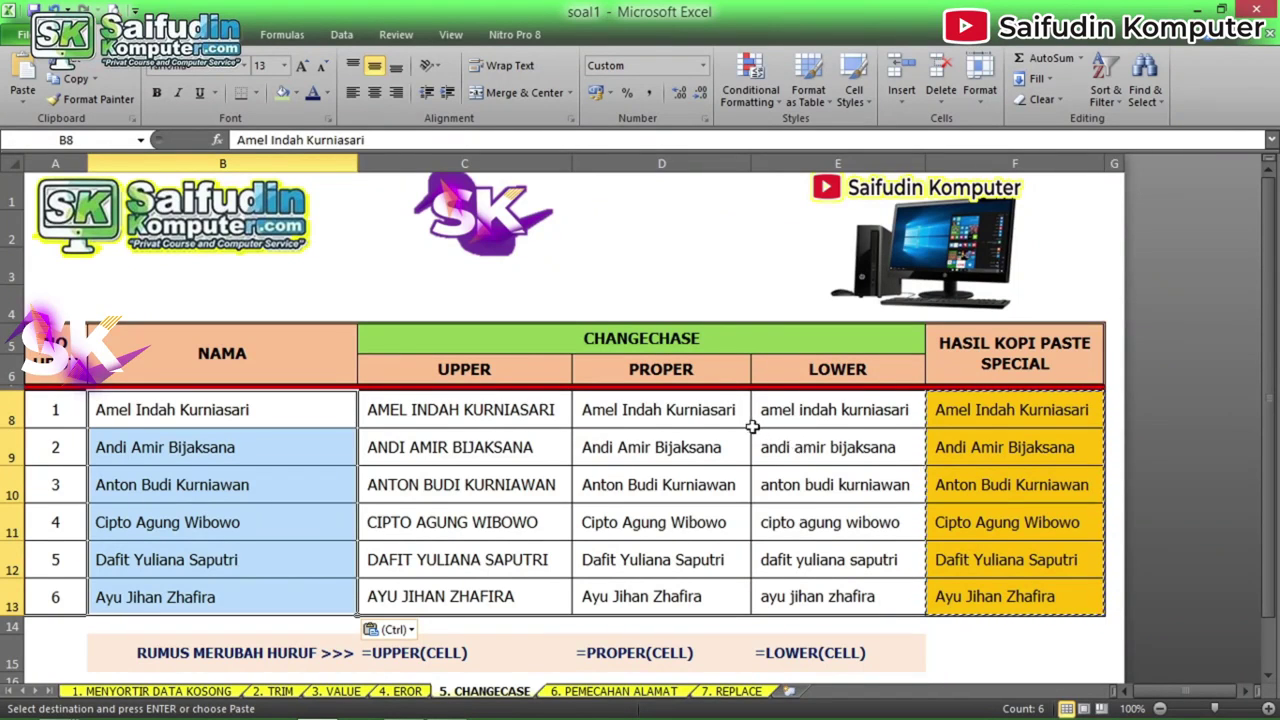
Step: Undo the values paste in the NAMA column and clear the copy selection
{"action": "left_click", "coordinate": [971, 409]}
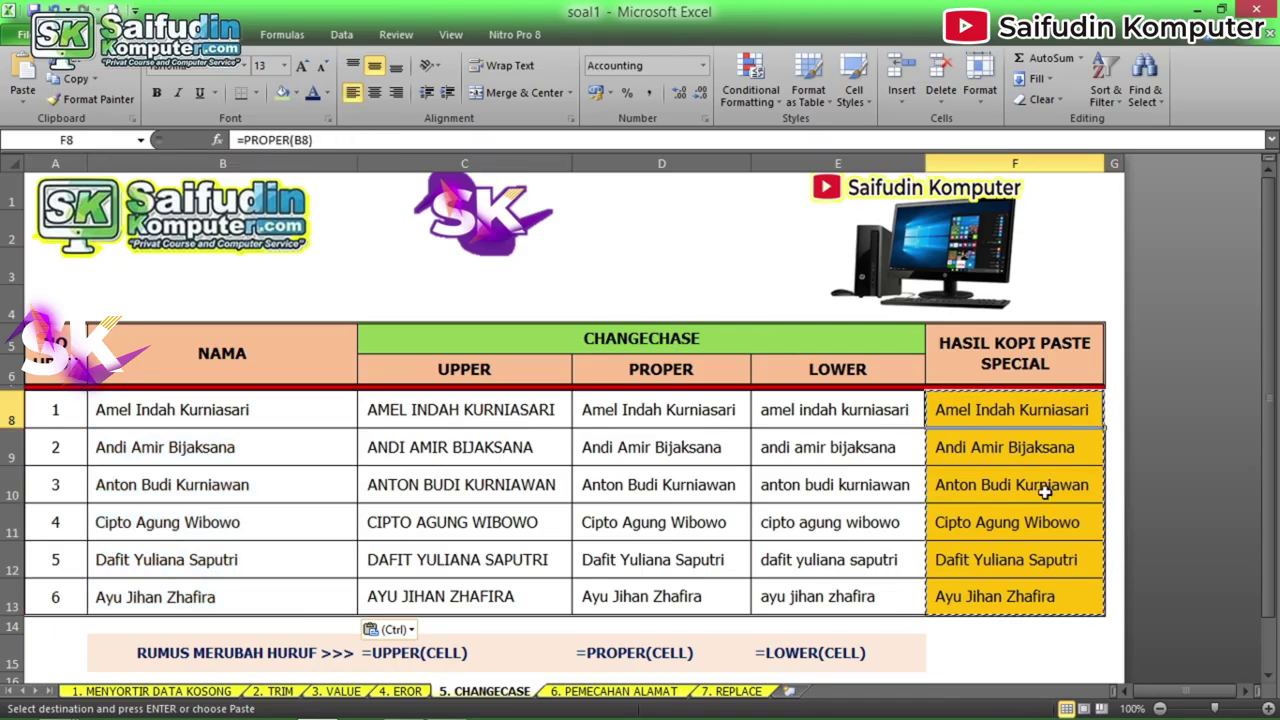
{"action": "key", "text": "ctrl+z"}
{"action": "key", "text": "Escape"}
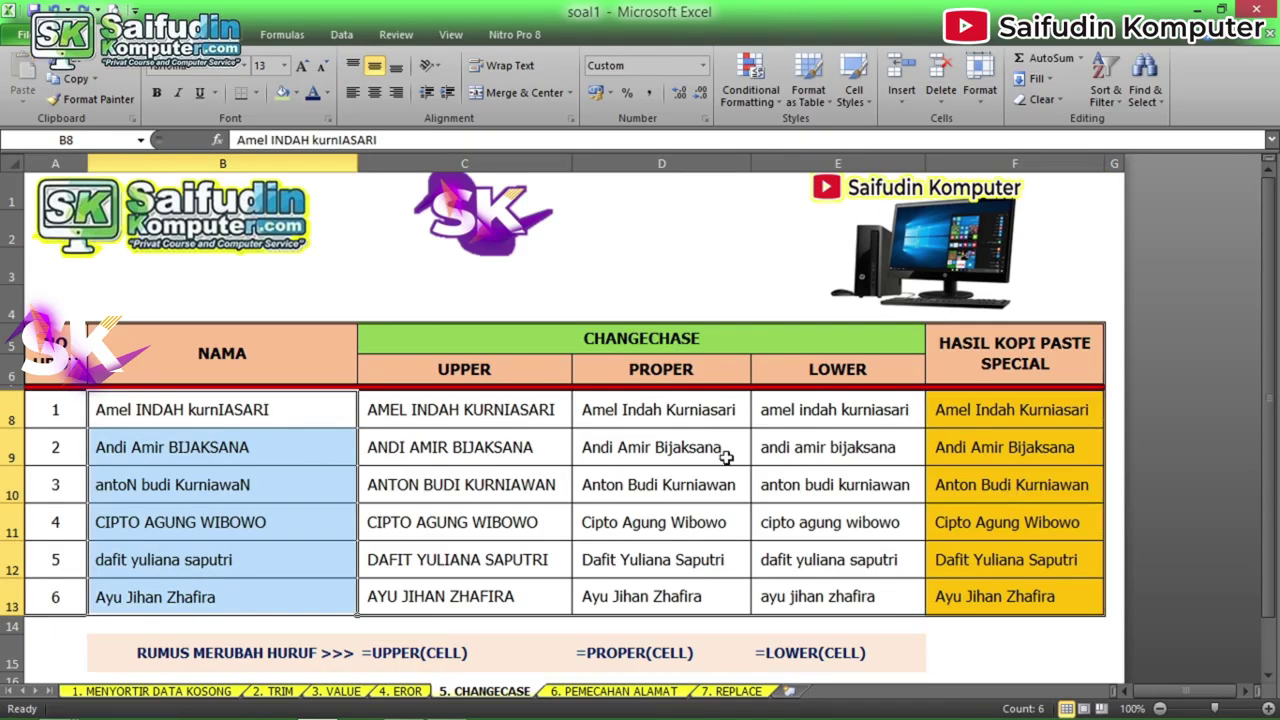
Step: Replace the formulas in F8:F13 with =UPPER(B8) to convert the names to capitals
{"action": "left_click", "coordinate": [965, 410]}
{"action": "left_click", "coordinate": [966, 594], "text": "shift"}
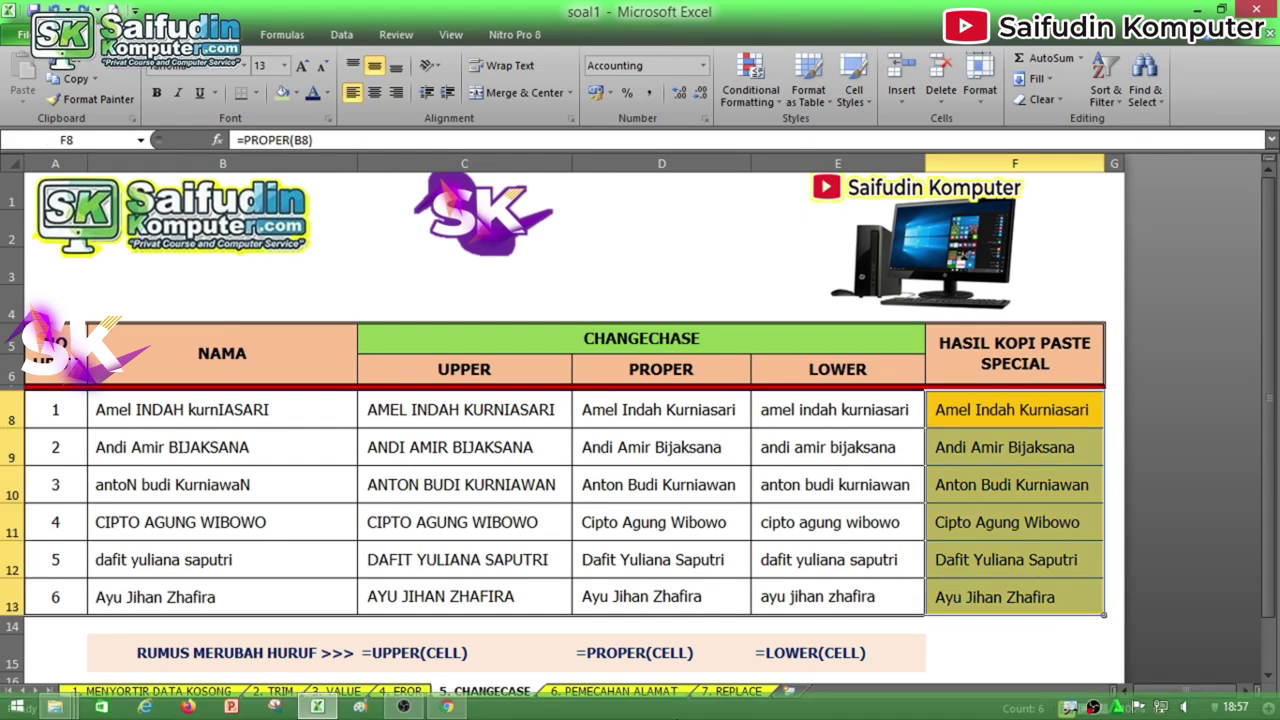
{"action": "type", "text": "=U"}
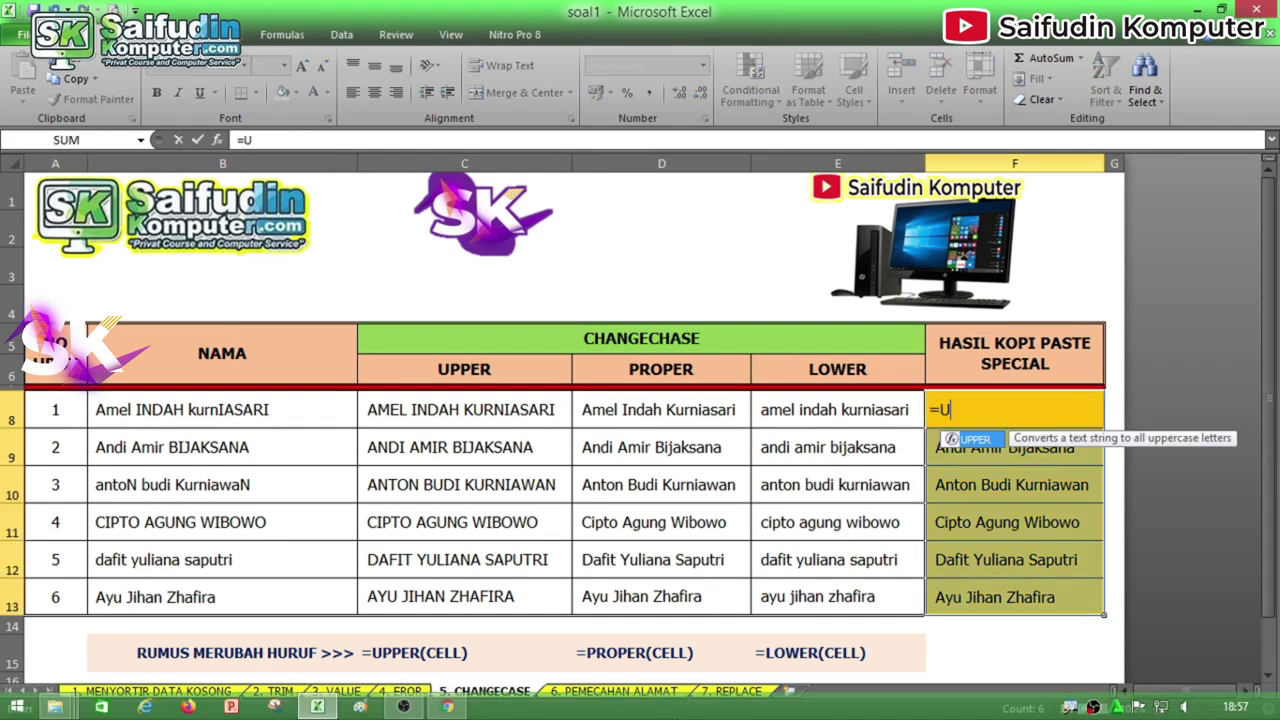
{"action": "type", "text": "PPER(B8)"}
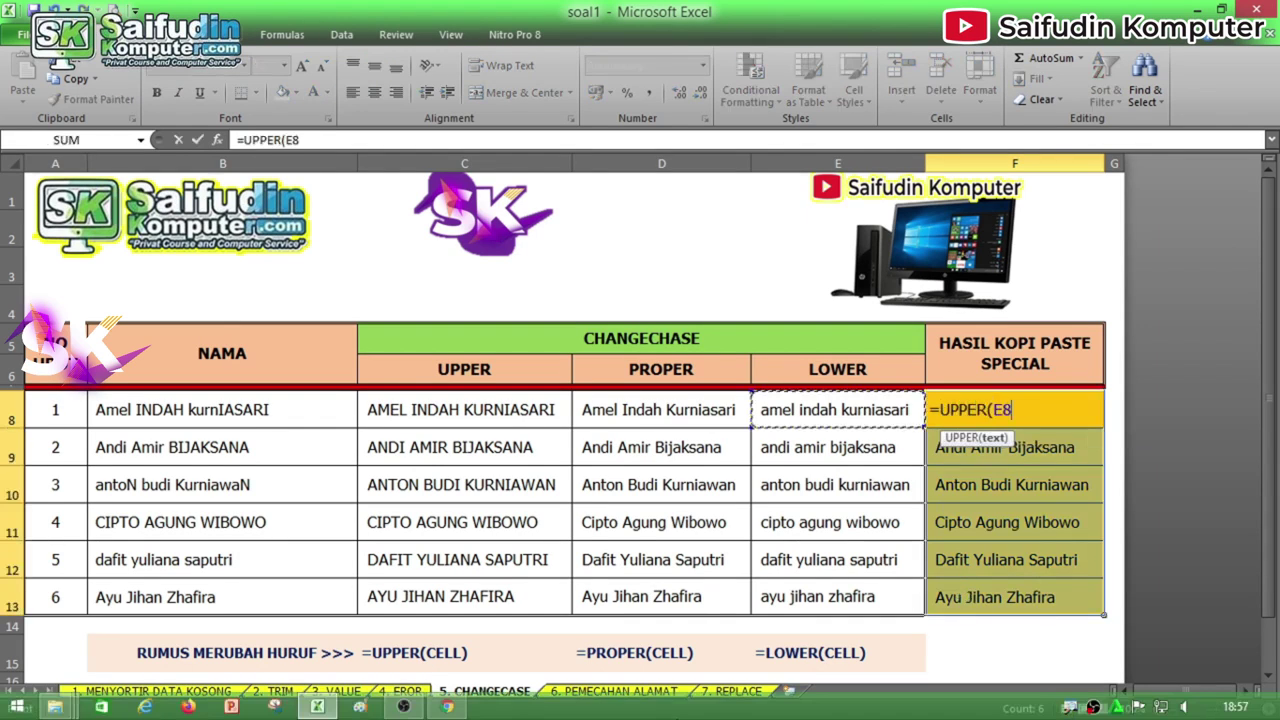
{"action": "key", "text": "ctrl+Return"}
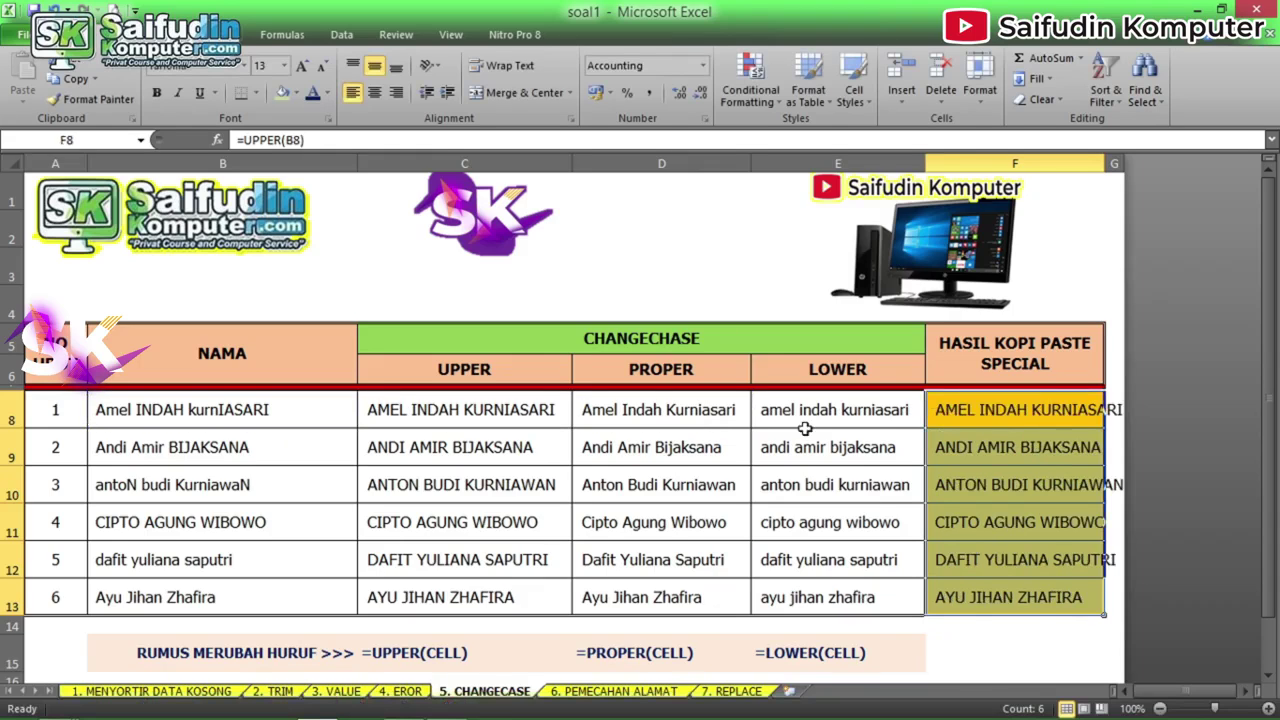
Step: Try a regular paste of the UPPER formulas in F8:F13 over the NAMA column and undo it
{"action": "key", "text": "ctrl+c"}
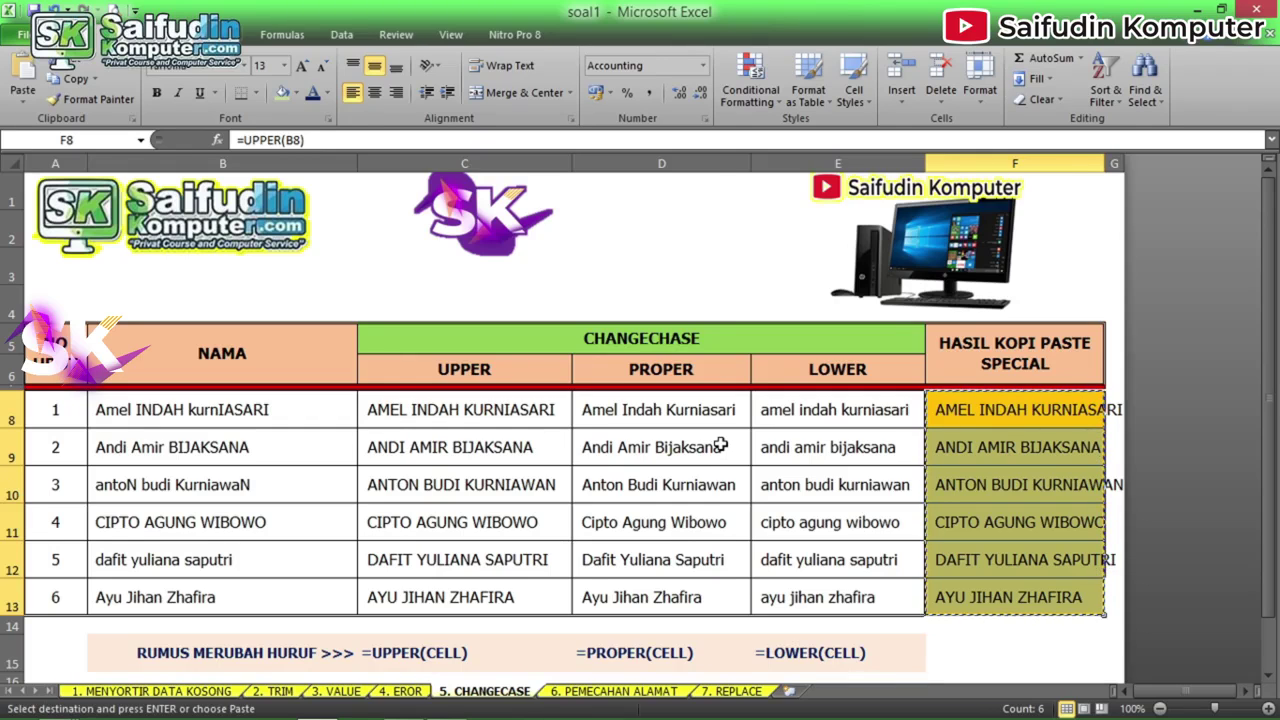
{"action": "key", "text": "Left"}
{"action": "key", "text": "Left"}
{"action": "key", "text": "Left"}
{"action": "key", "text": "Left"}
{"action": "key", "text": "ctrl+v"}
{"action": "key", "text": "ctrl+z"}
{"action": "key", "text": "Escape"}
{"action": "key", "text": "Right"}
{"action": "key", "text": "Right"}
{"action": "key", "text": "Right"}
{"action": "key", "text": "Right"}
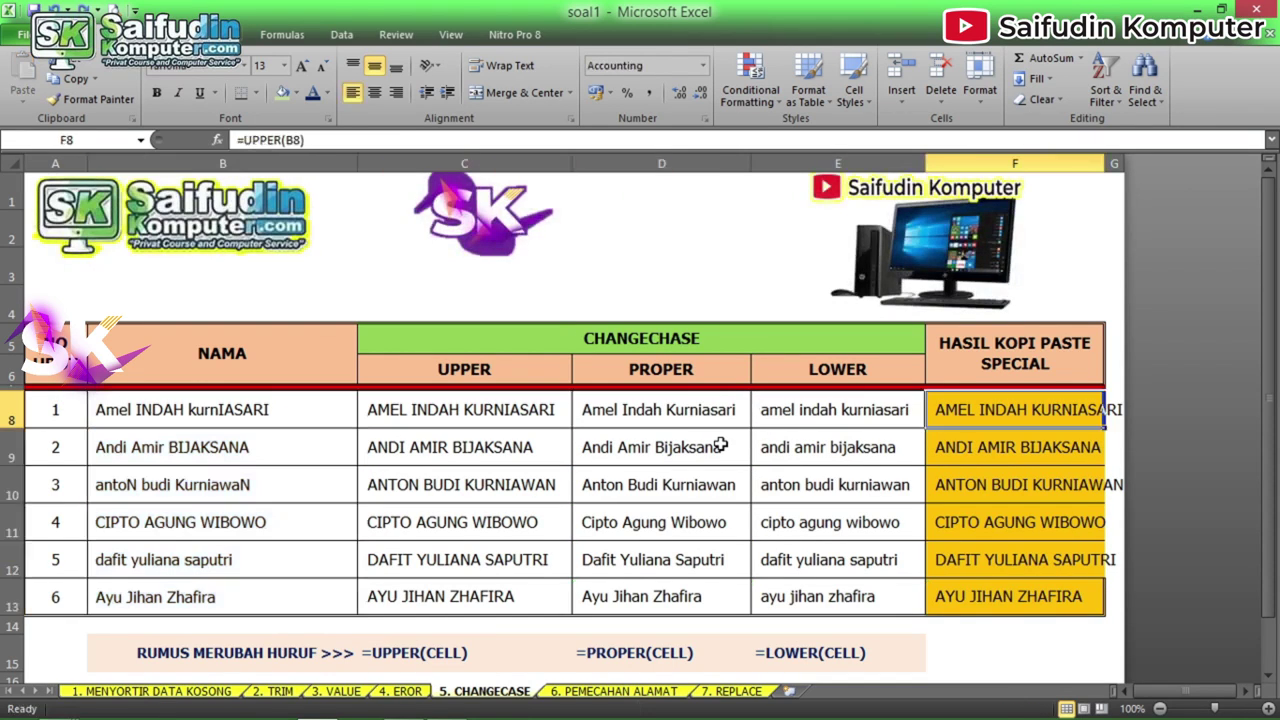
Step: Copy the uppercase results in F8:F13 and paste them as values only over the NAMA column, B8:B13
{"action": "key", "text": "ctrl+shift+Down"}
{"action": "key", "text": "ctrl+c"}
{"action": "key", "text": "Left"}
{"action": "key", "text": "Left"}
{"action": "key", "text": "Left"}
{"action": "key", "text": "Left"}
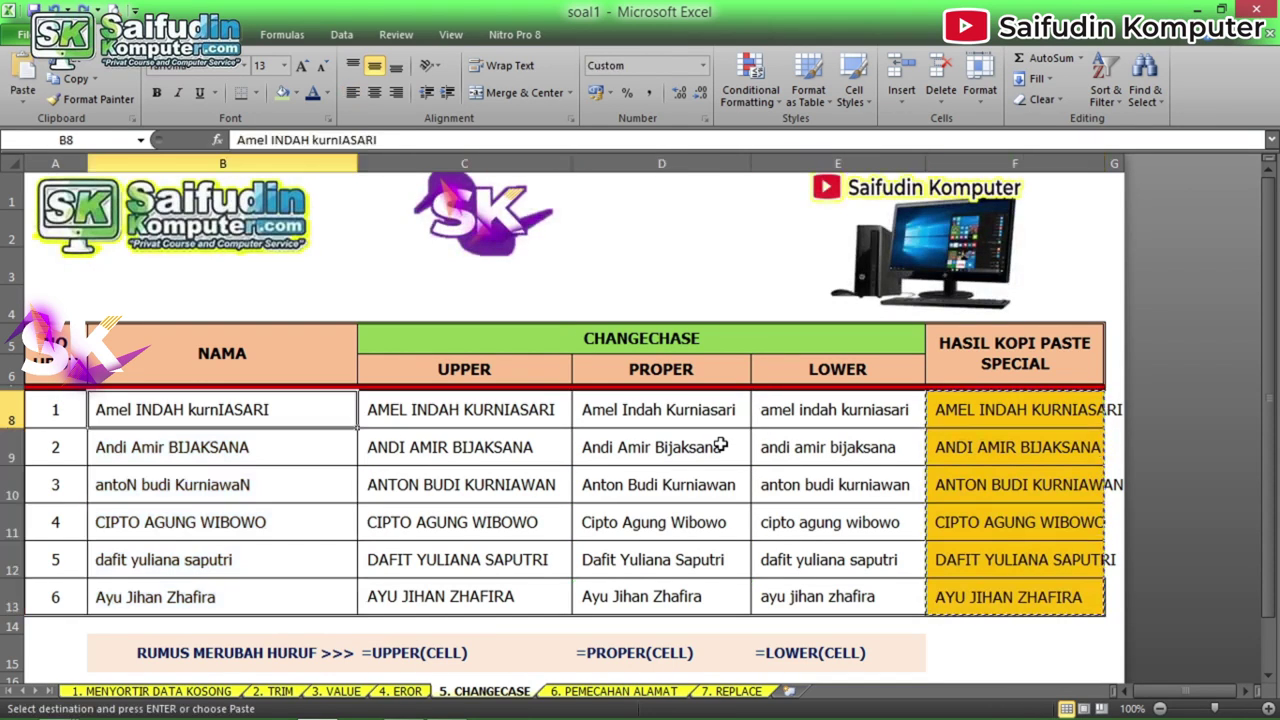
{"action": "key", "text": "alt+e"}
{"action": "key", "text": "s"}
{"action": "key", "text": "v"}
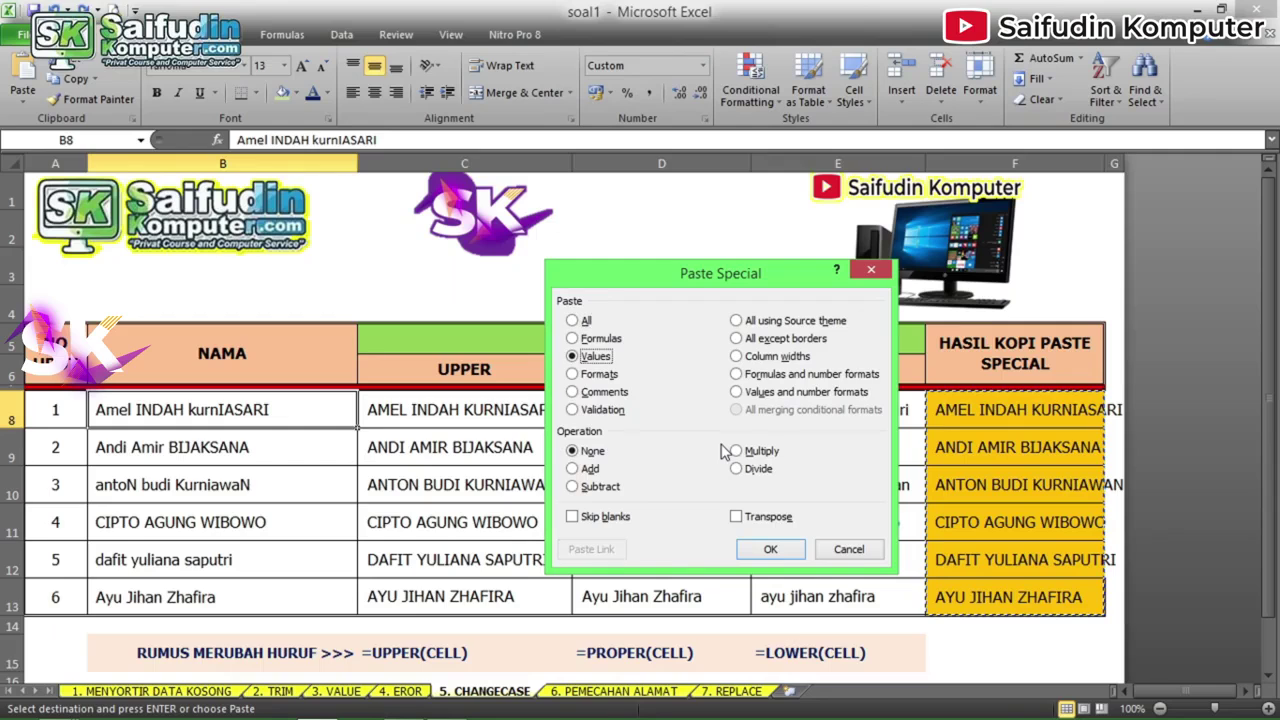
{"action": "key", "text": "Return"}
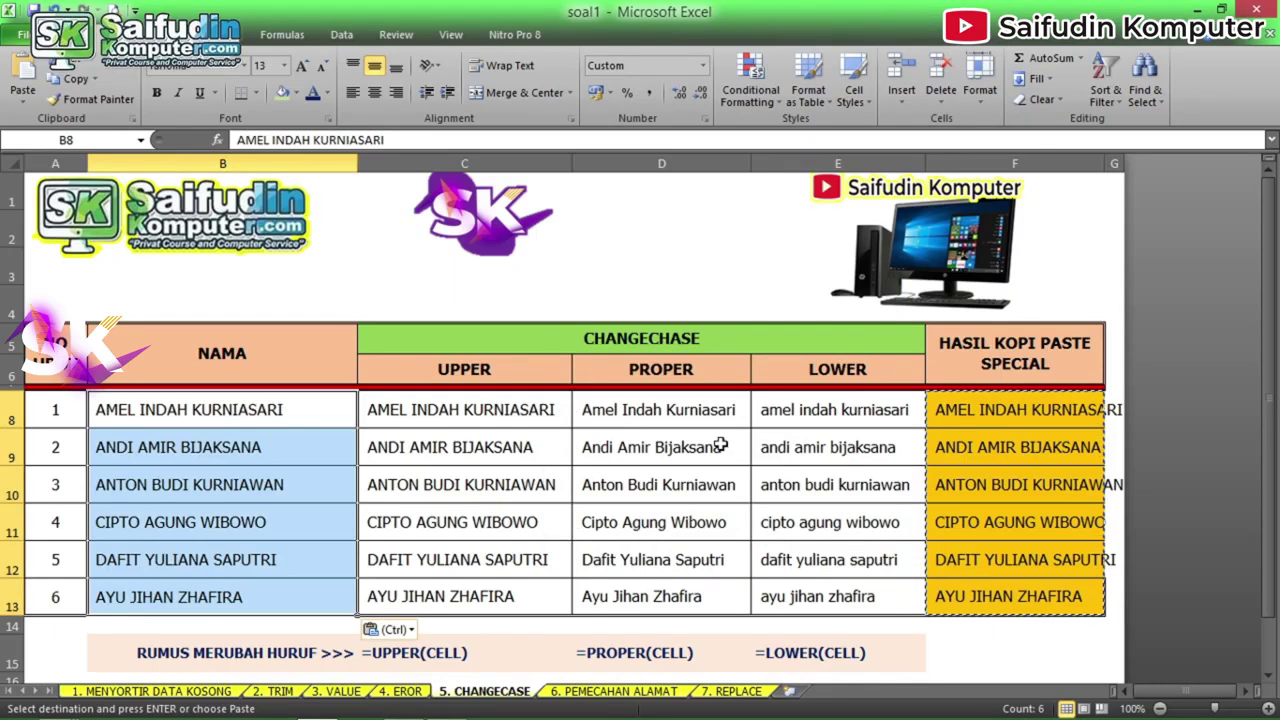
Step: Cancel the copy selection and autofit the HASIL KOPI PASTE SPECIAL column's width to the uppercase names in F8:F13
{"action": "key", "text": "Right"}
{"action": "key", "text": "Right"}
{"action": "key", "text": "Right"}
{"action": "key", "text": "Right"}
{"action": "key", "text": "ctrl"}
{"action": "key", "text": "Escape"}
{"action": "key", "text": "Escape"}
{"action": "key", "text": "ctrl+shift+Down"}
{"action": "key", "text": "alt+o"}
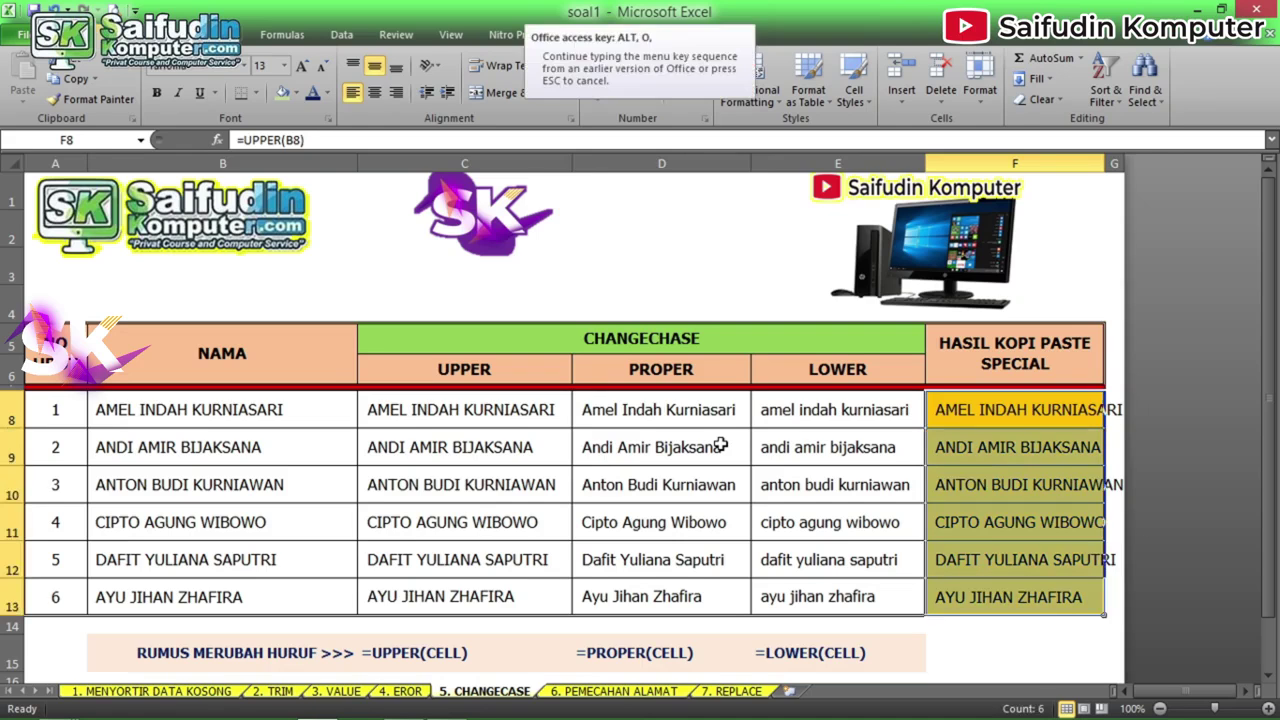
{"action": "key", "text": "c"}
{"action": "key", "text": "a"}
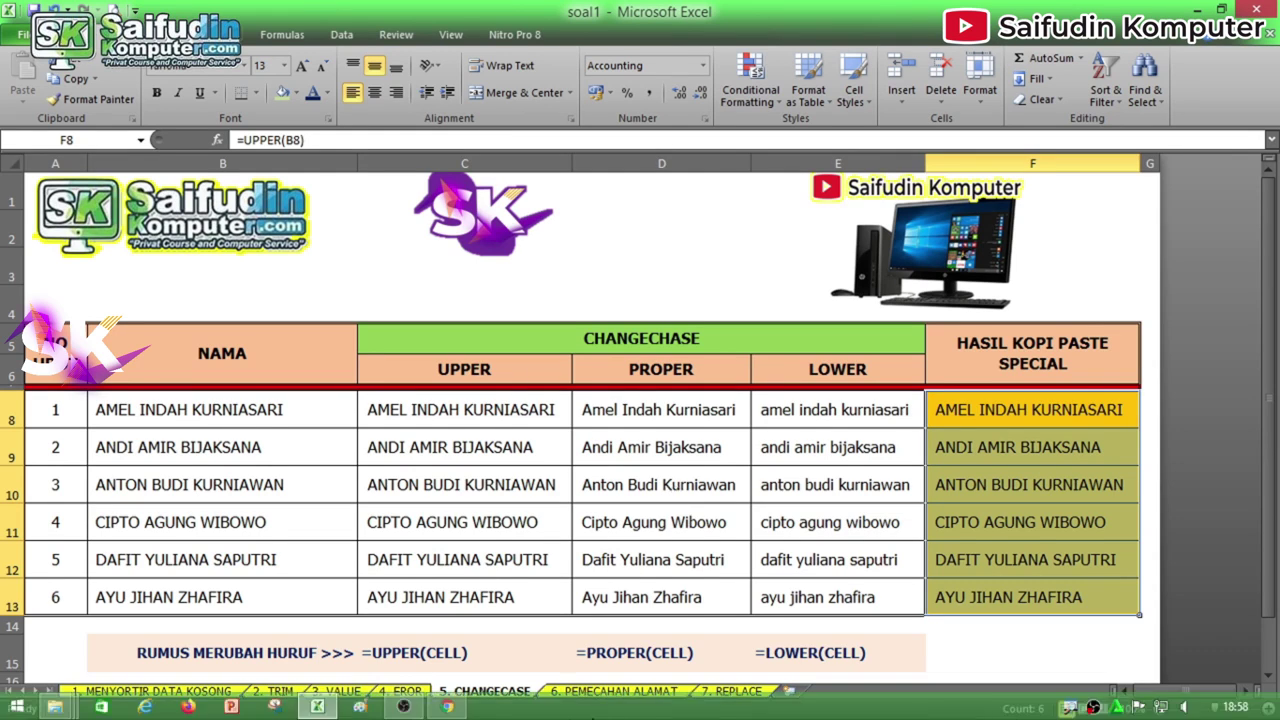
Step: On the 6. PEMECAHAN ALAMAT sheet, select the full addresses in B8:B13
{"action": "left_click", "coordinate": [660, 691]}
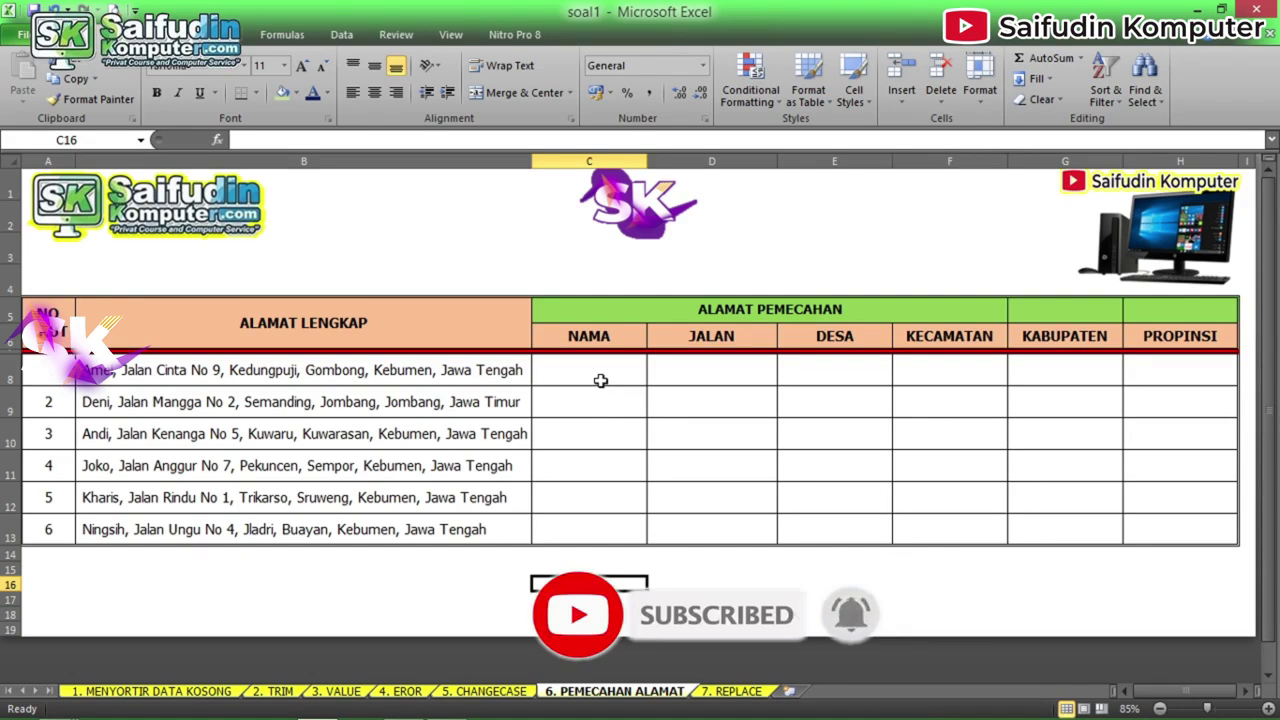
{"action": "left_click", "coordinate": [381, 394]}
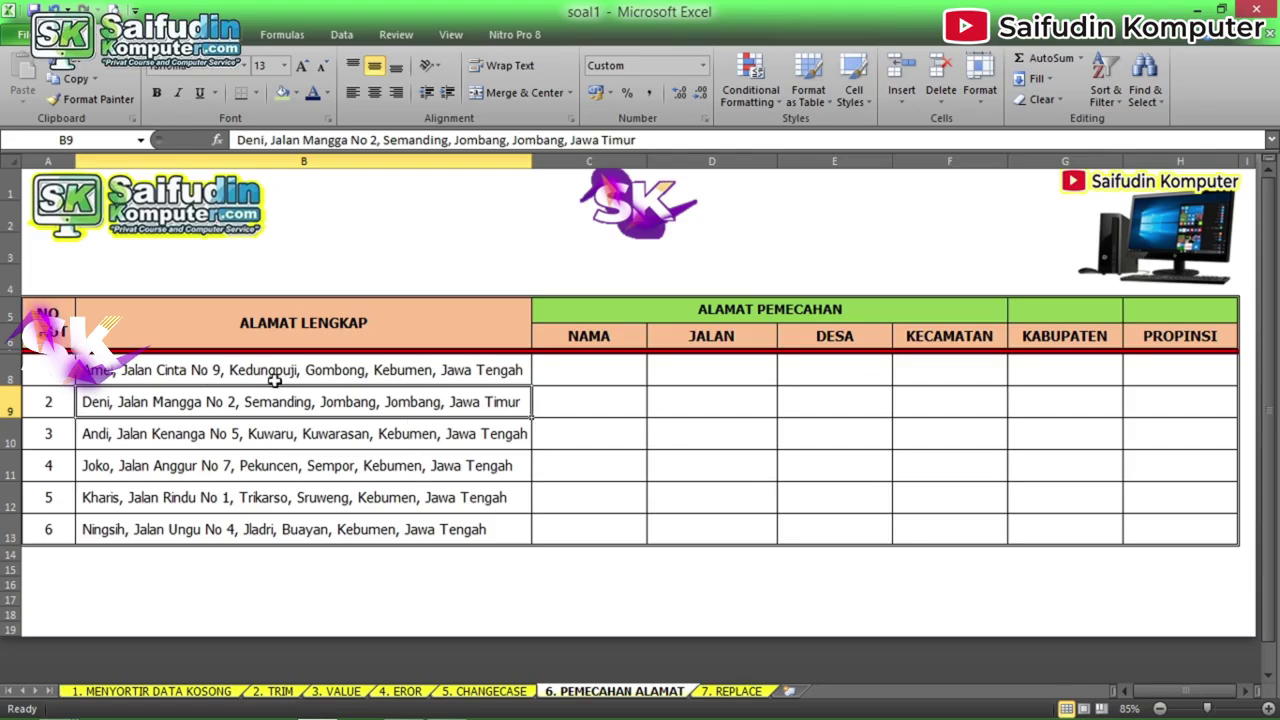
{"action": "left_click_drag", "start_coordinate": [307, 371], "coordinate": [306, 532]}
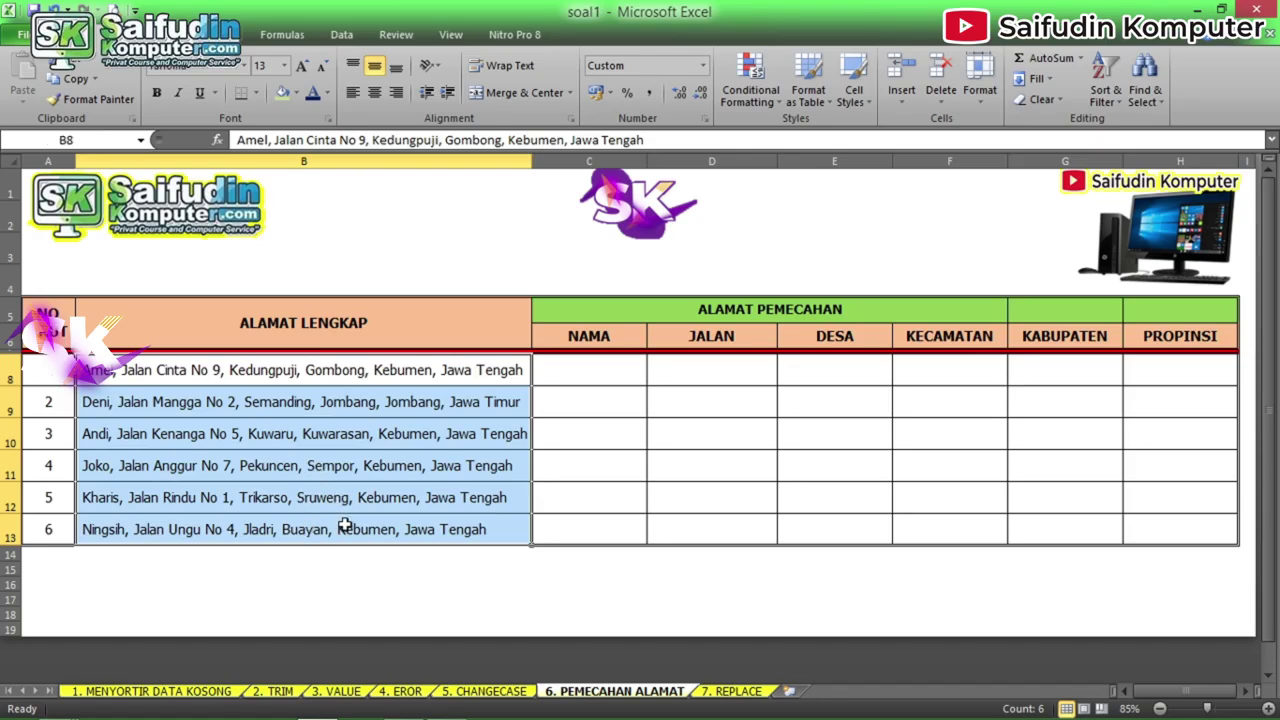
{"action": "left_click", "coordinate": [347, 40]}
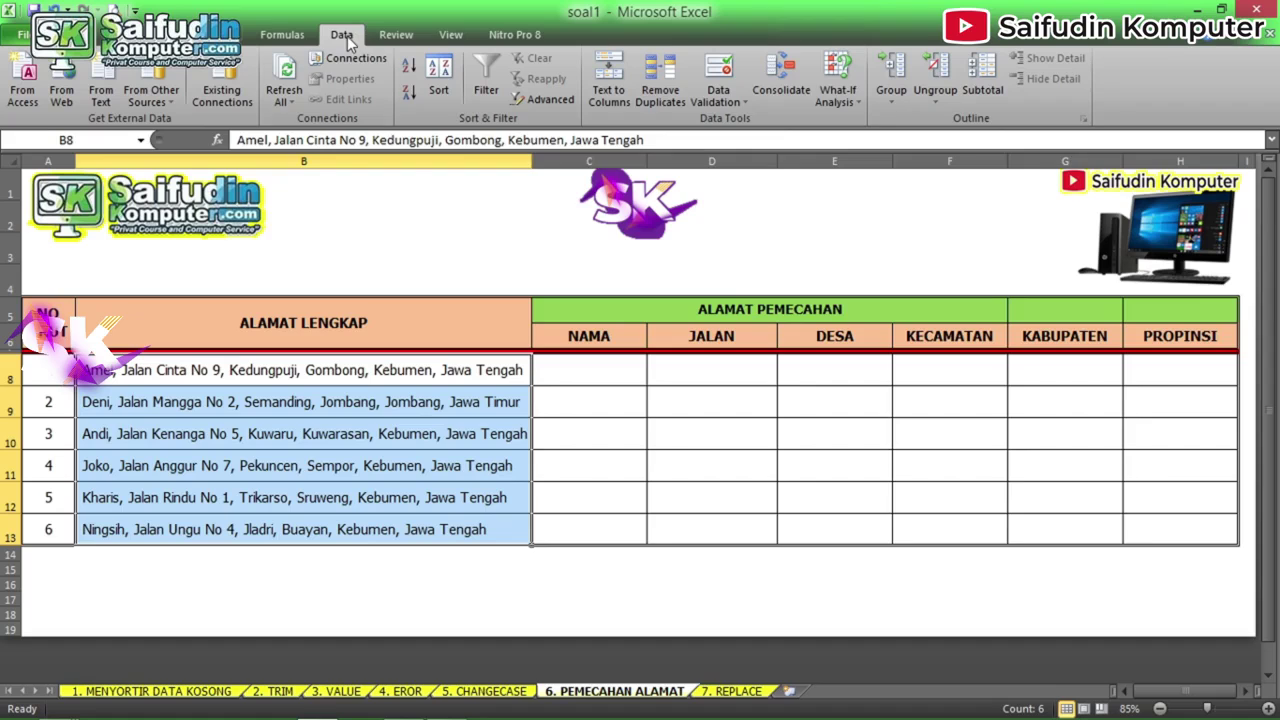
{"action": "left_click", "coordinate": [609, 88]}
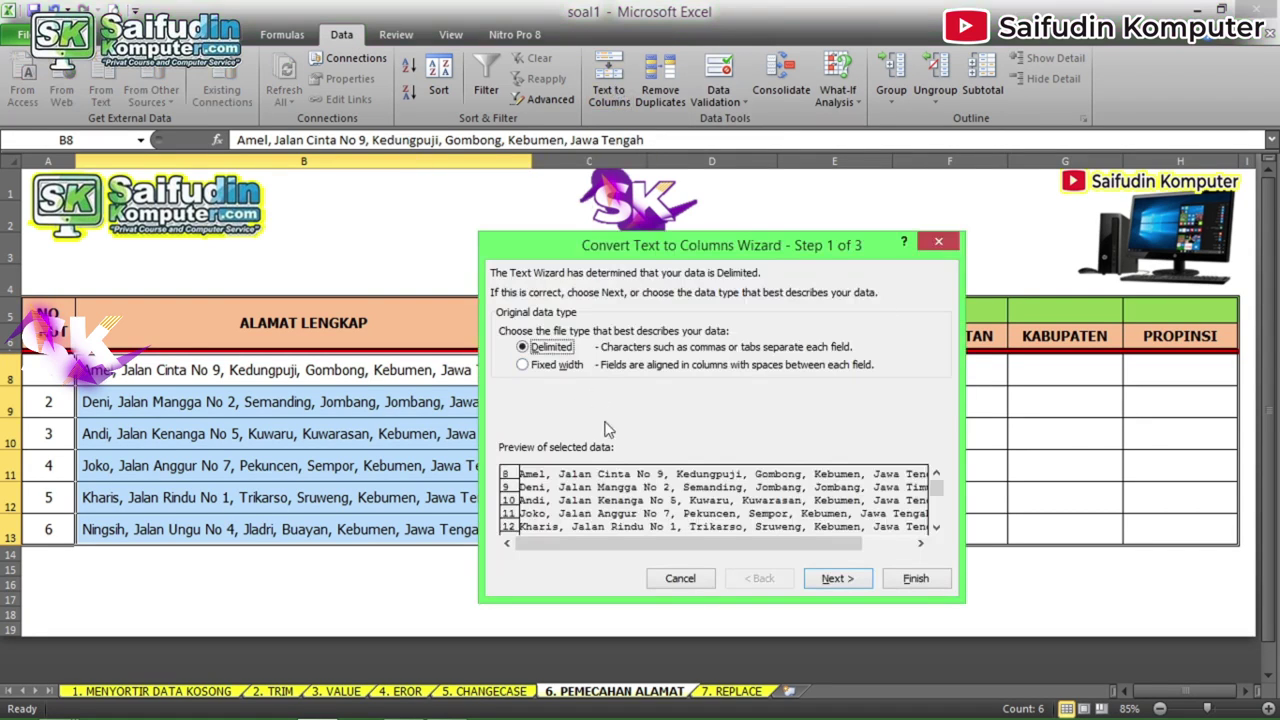
{"action": "left_click", "coordinate": [547, 368]}
{"action": "left_click", "coordinate": [838, 580]}
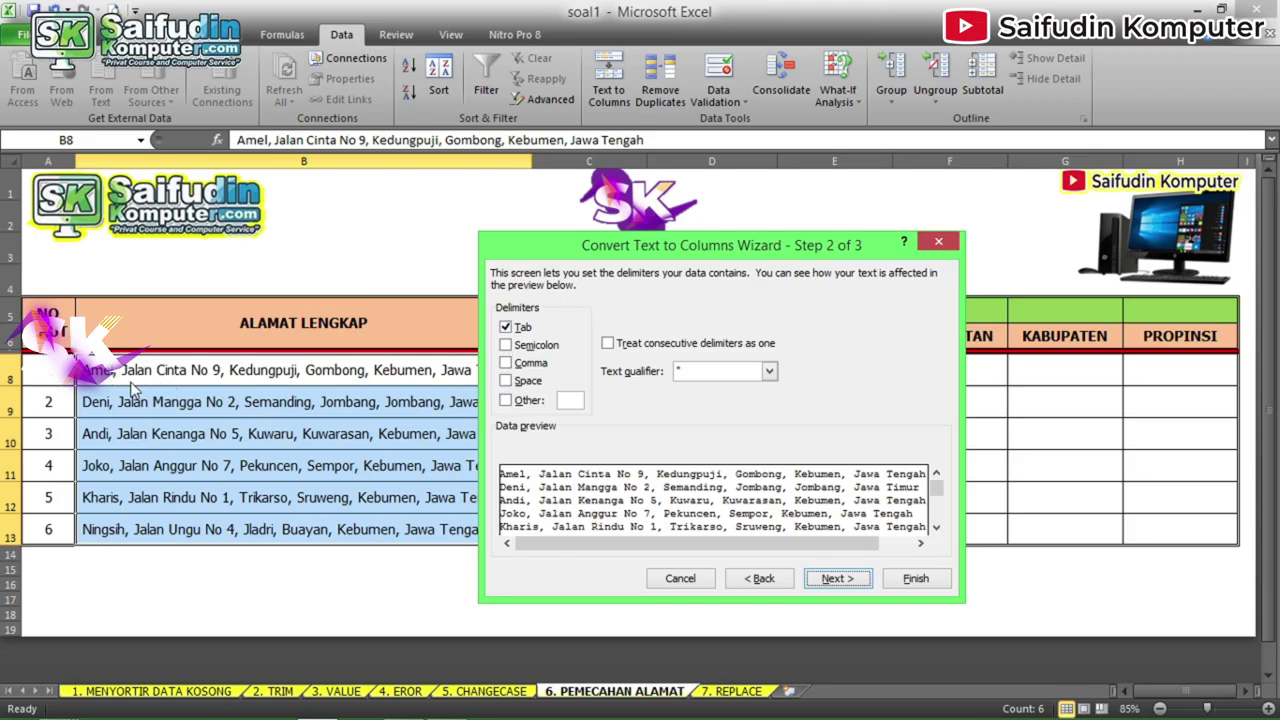
{"action": "left_click", "coordinate": [505, 363]}
{"action": "left_click", "coordinate": [506, 328]}
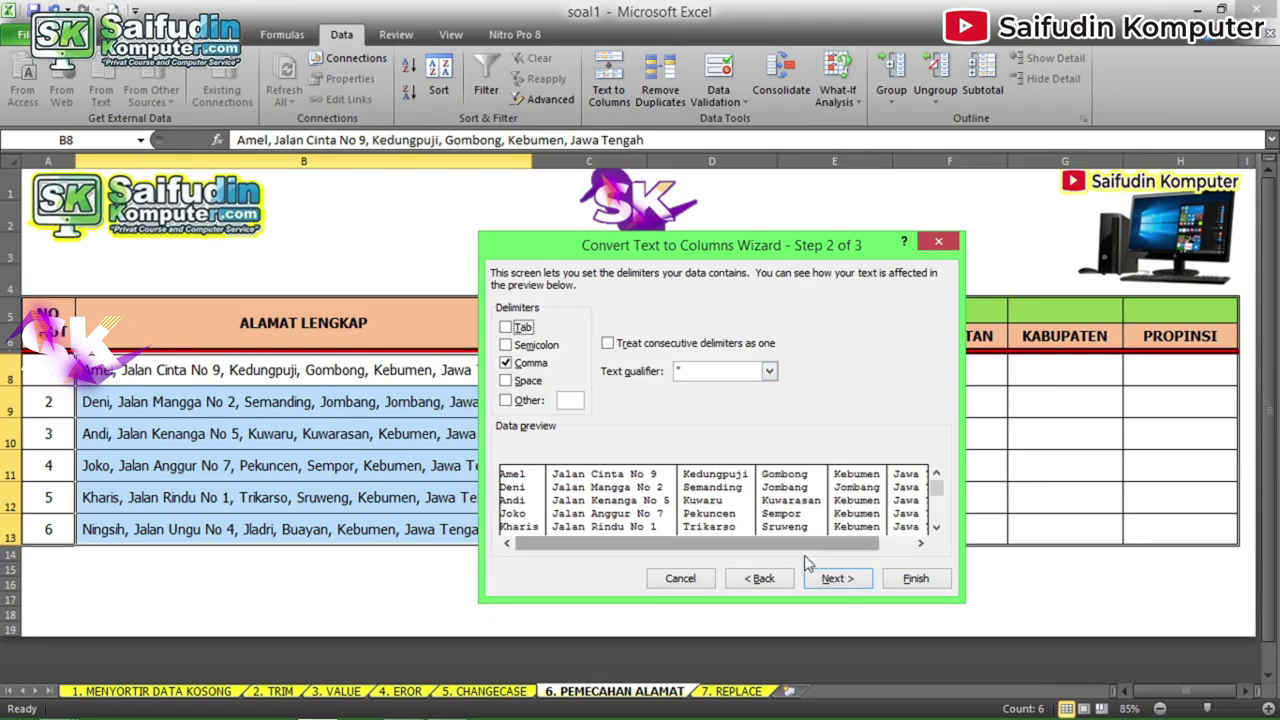
{"action": "left_click", "coordinate": [836, 579]}
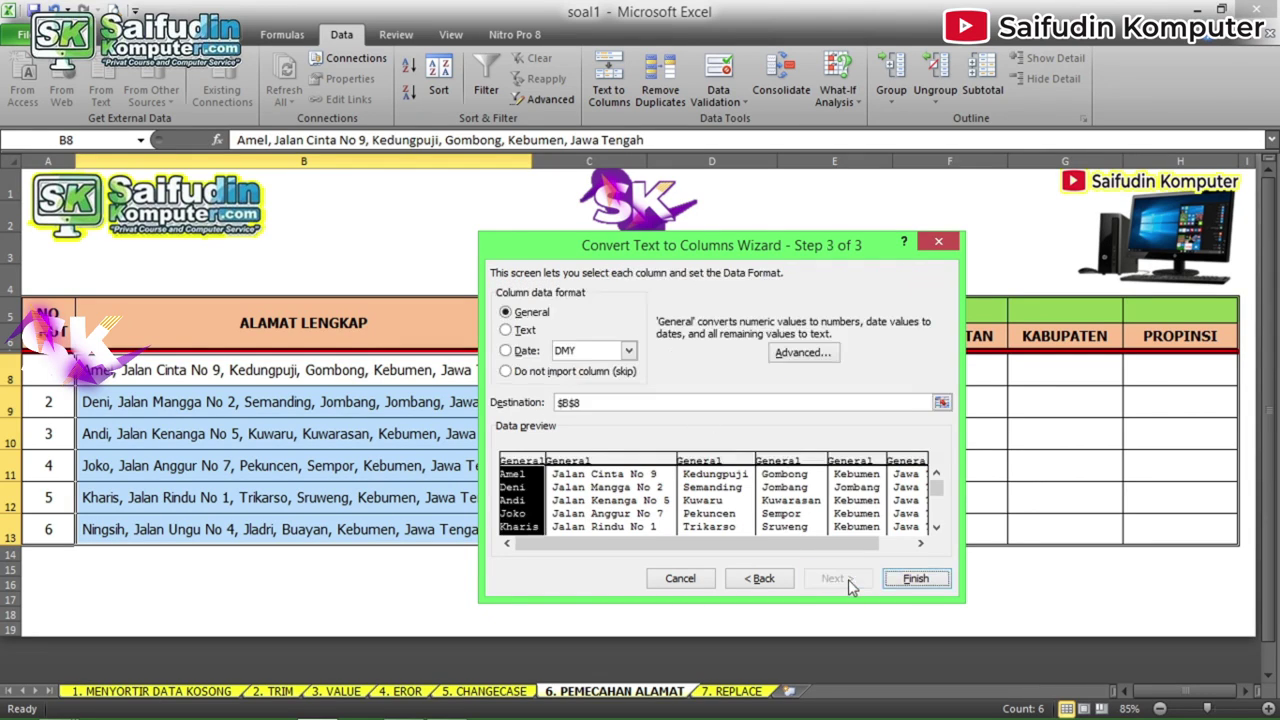
{"action": "left_click", "coordinate": [912, 580]}
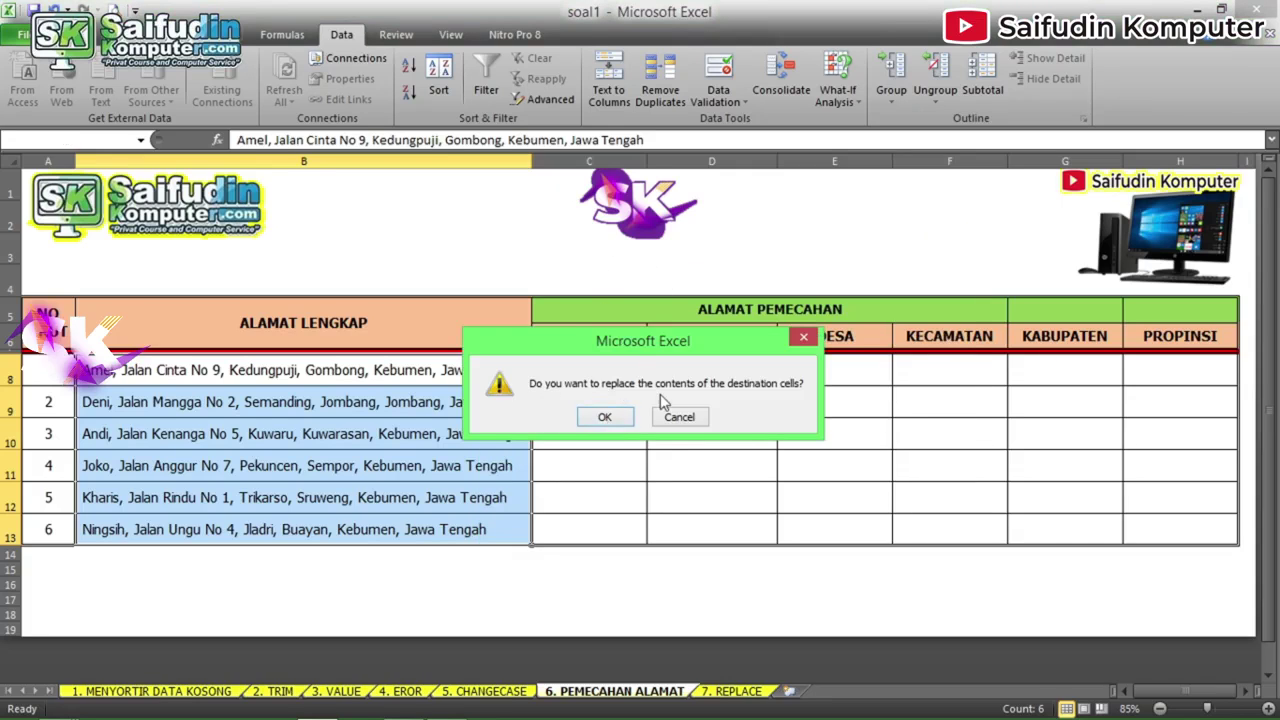
{"action": "left_click", "coordinate": [677, 420]}
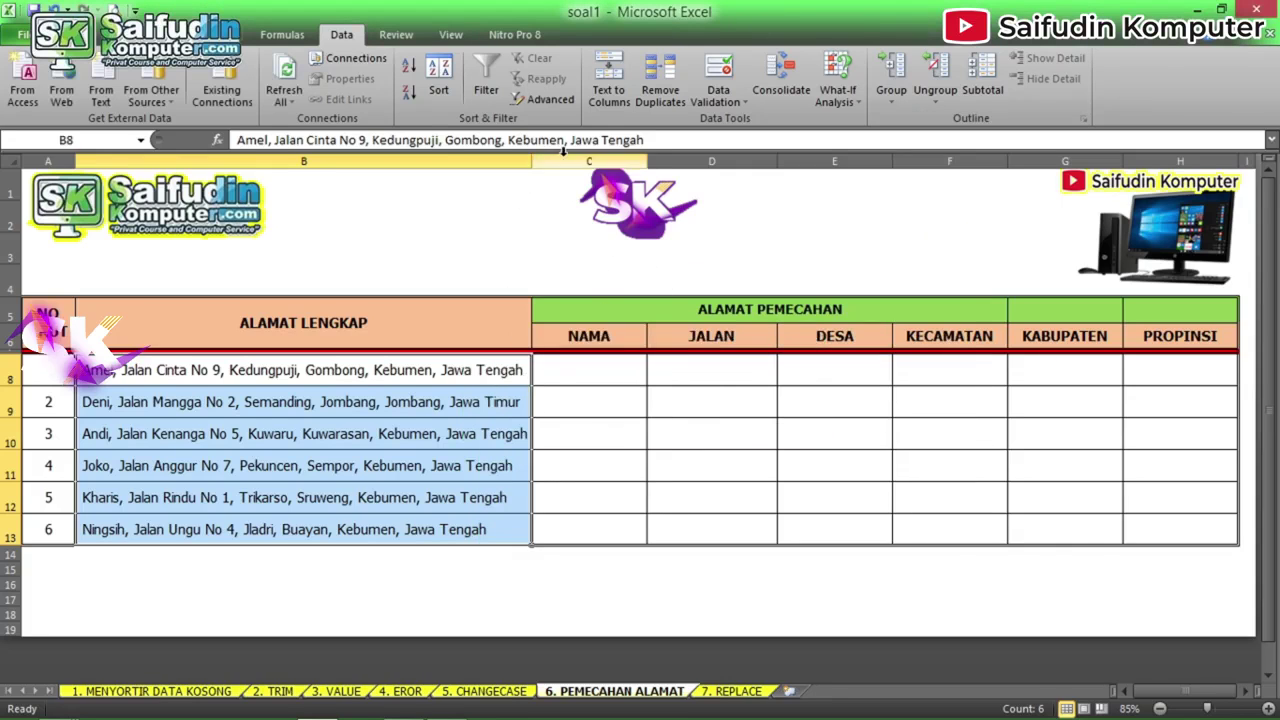
Step: Split the comma-delimited addresses in B8:B13 with Text to Columns into the destination C8:H13, replacing the destination contents
{"action": "left_click", "coordinate": [609, 88]}
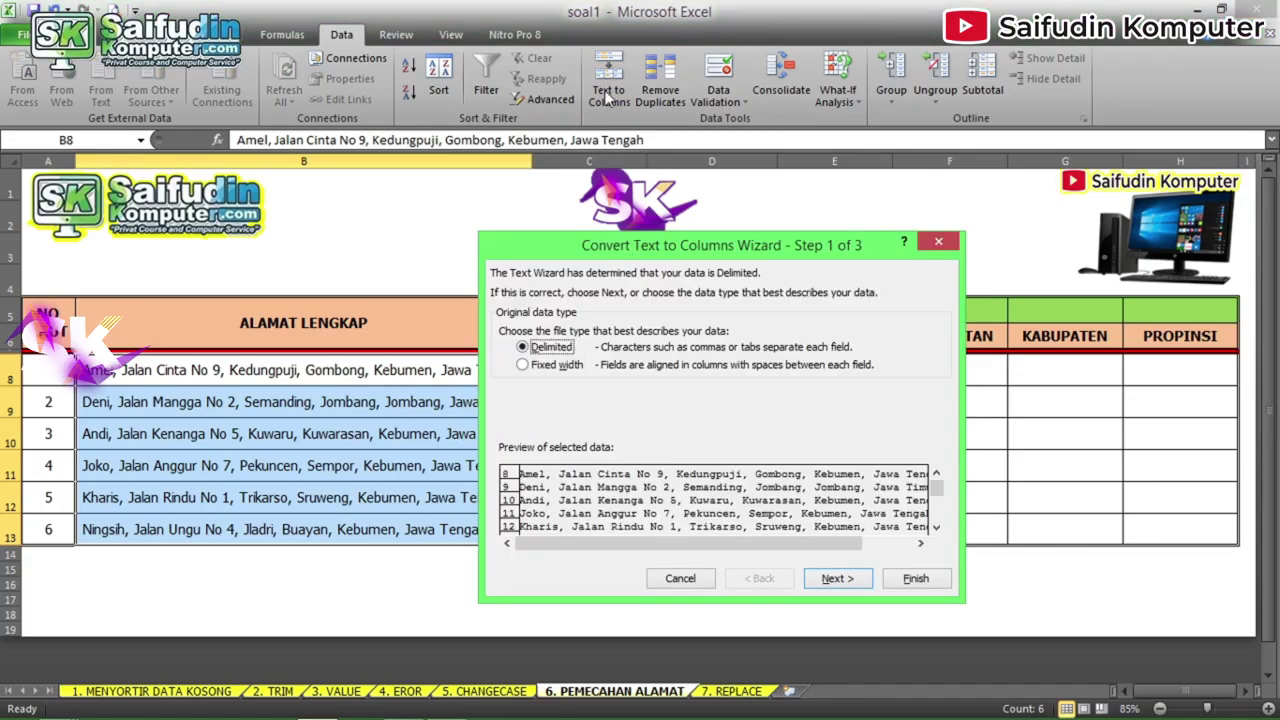
{"action": "left_click", "coordinate": [826, 580]}
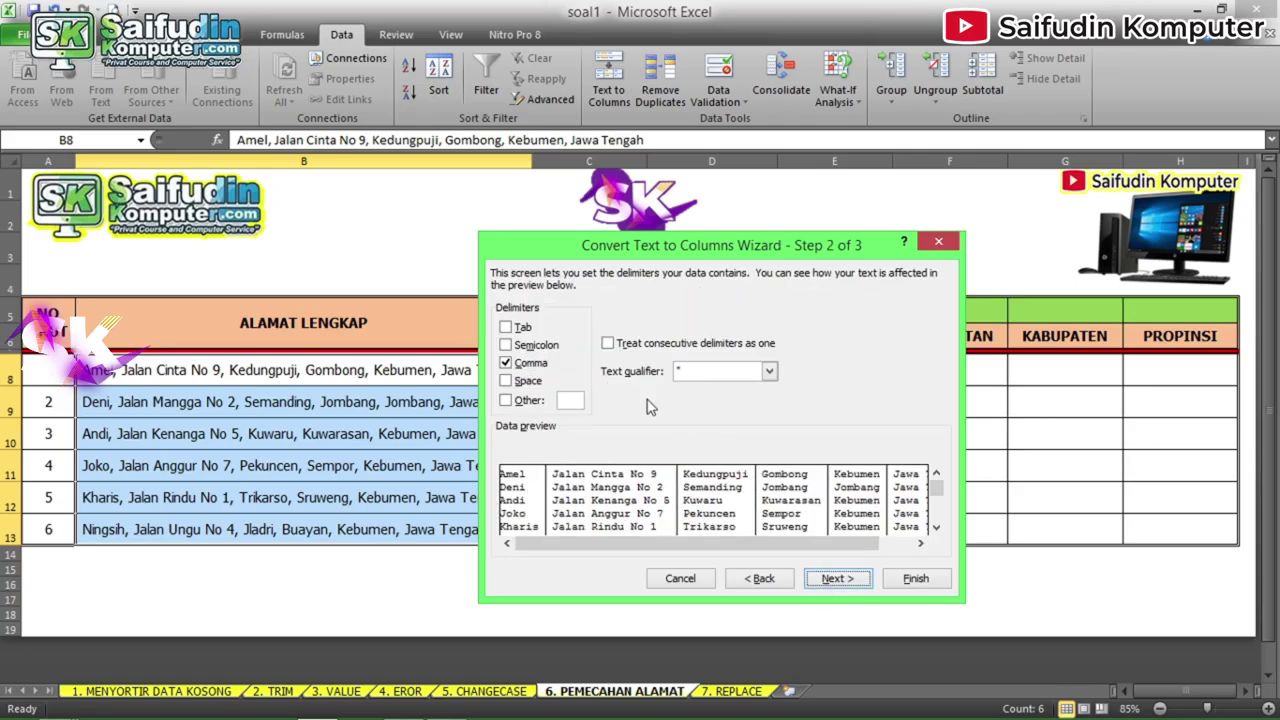
{"action": "left_click", "coordinate": [834, 580]}
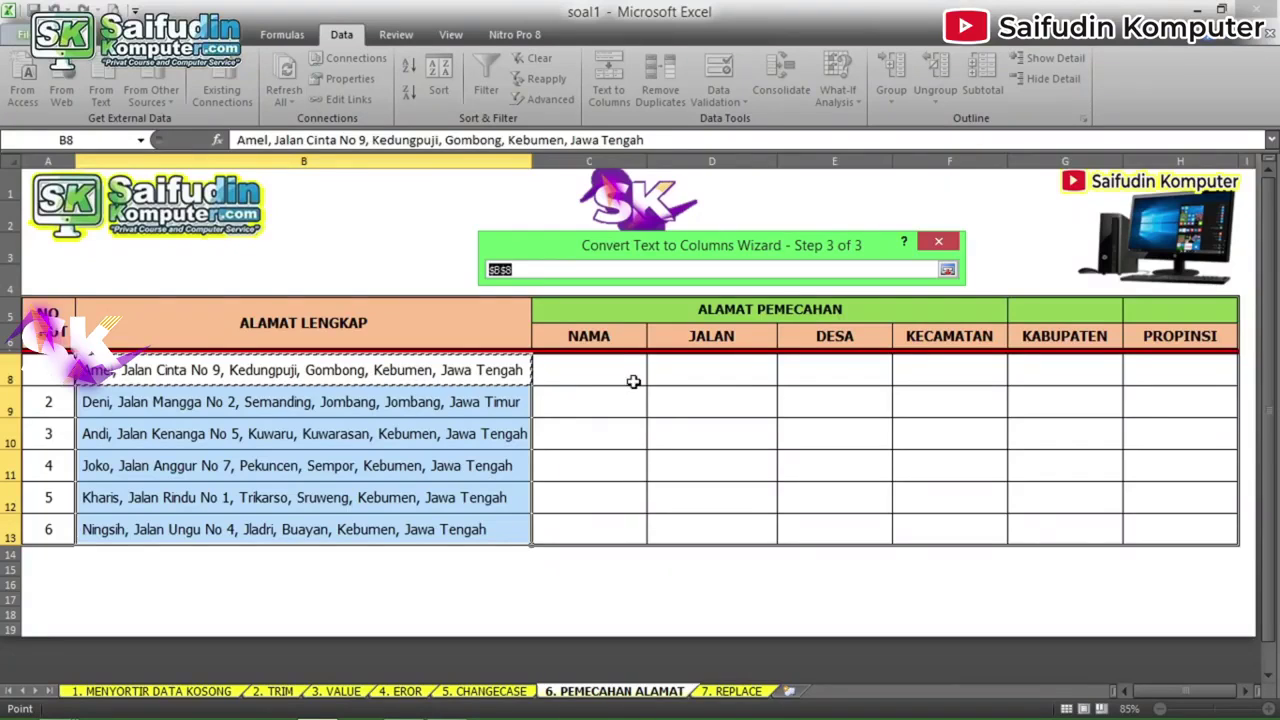
{"action": "left_click_drag", "start_coordinate": [612, 368], "coordinate": [1150, 527]}
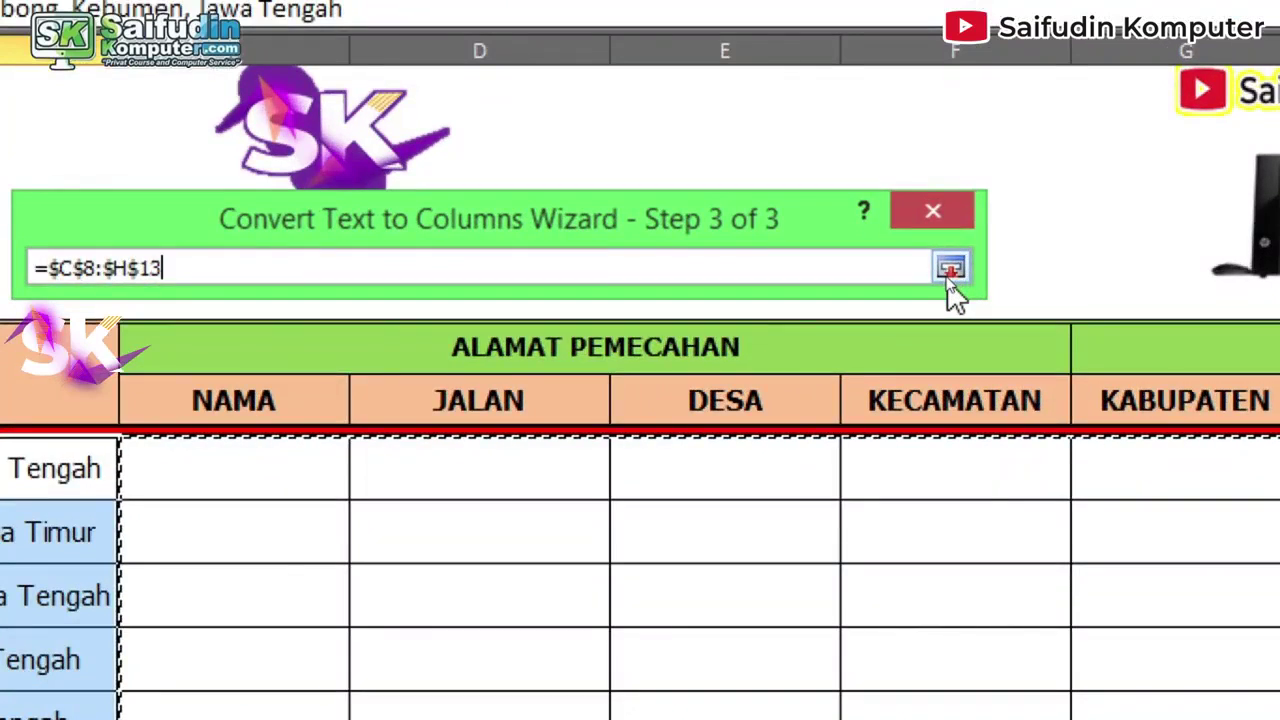
{"action": "left_click", "coordinate": [947, 271]}
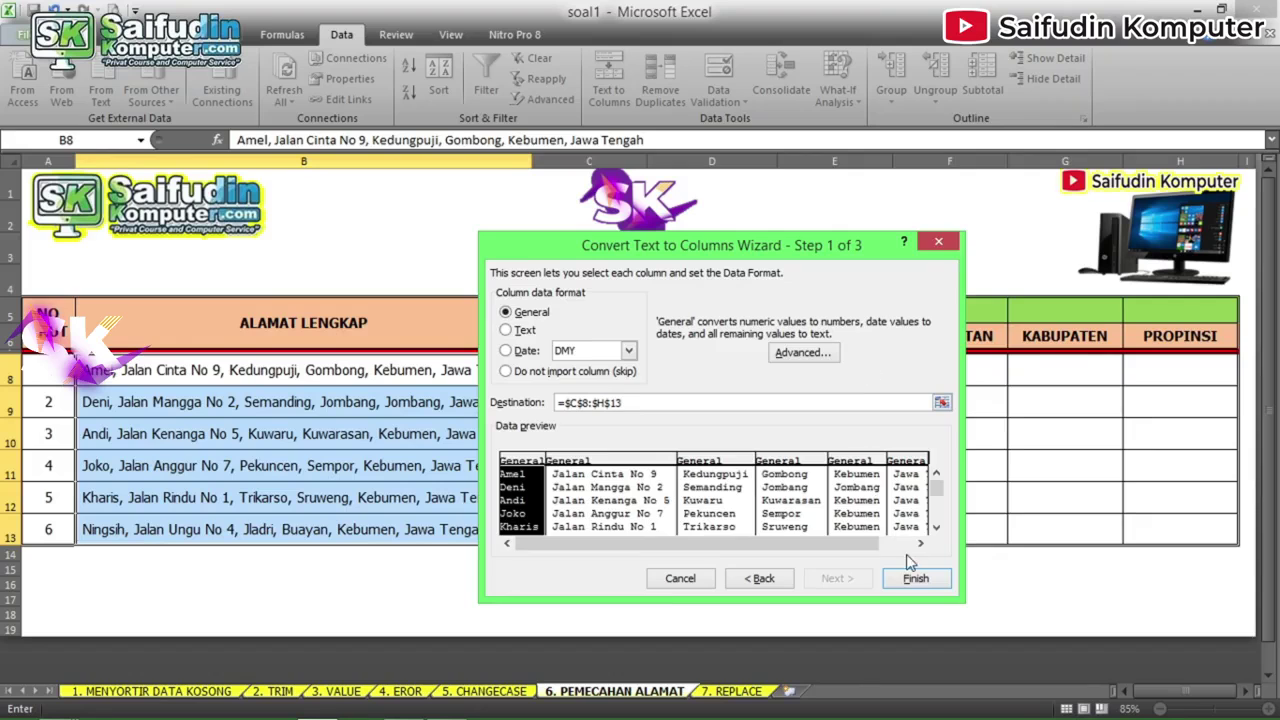
{"action": "left_click", "coordinate": [905, 578]}
{"action": "left_click", "coordinate": [601, 415]}
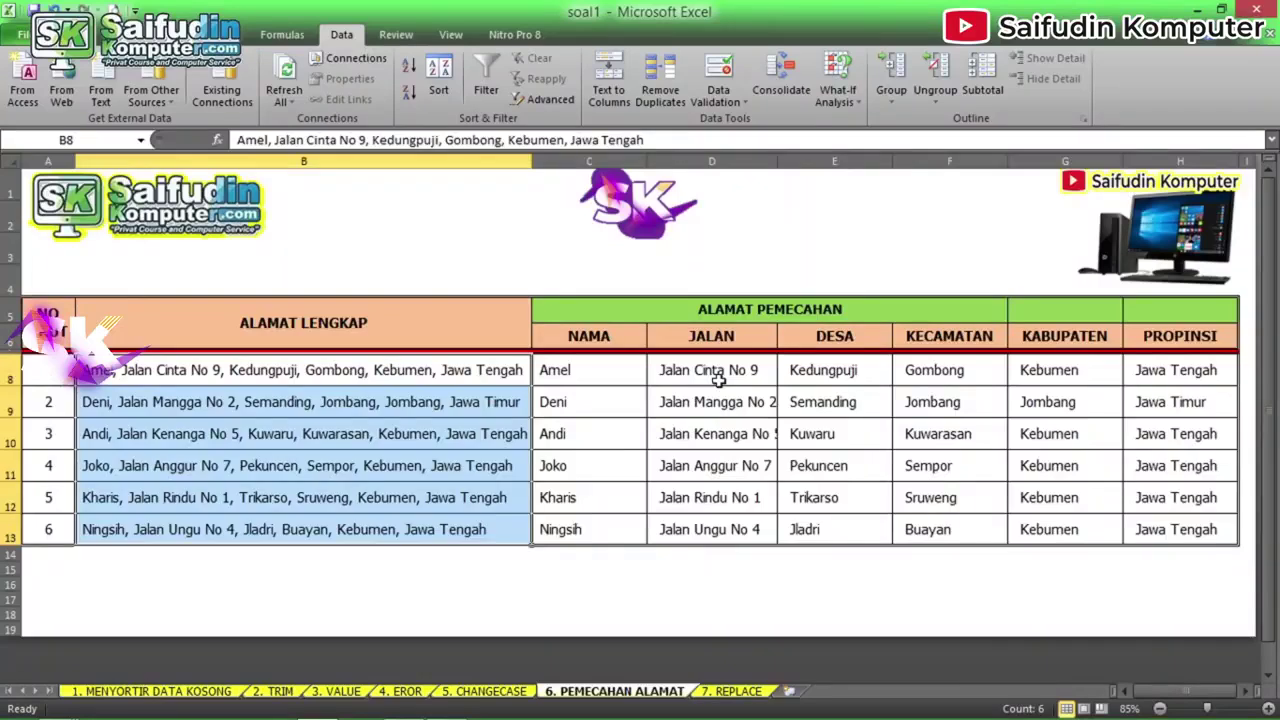
Step: Autofit the JALAN column's width to the street entries in D8:D13
{"action": "left_click", "coordinate": [716, 379]}
{"action": "key", "text": "ctrl+shift+Down"}
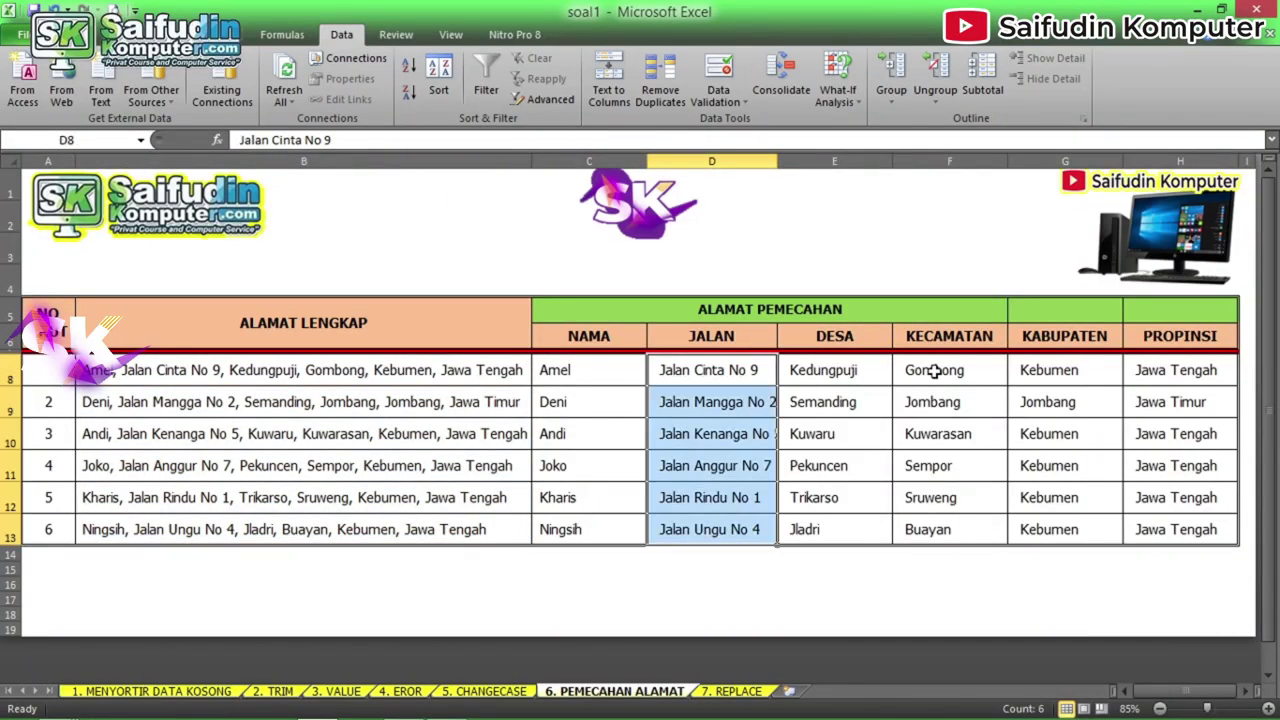
{"action": "key", "text": "alt"}
{"action": "key", "text": "o"}
{"action": "key", "text": "c"}
{"action": "key", "text": "a"}
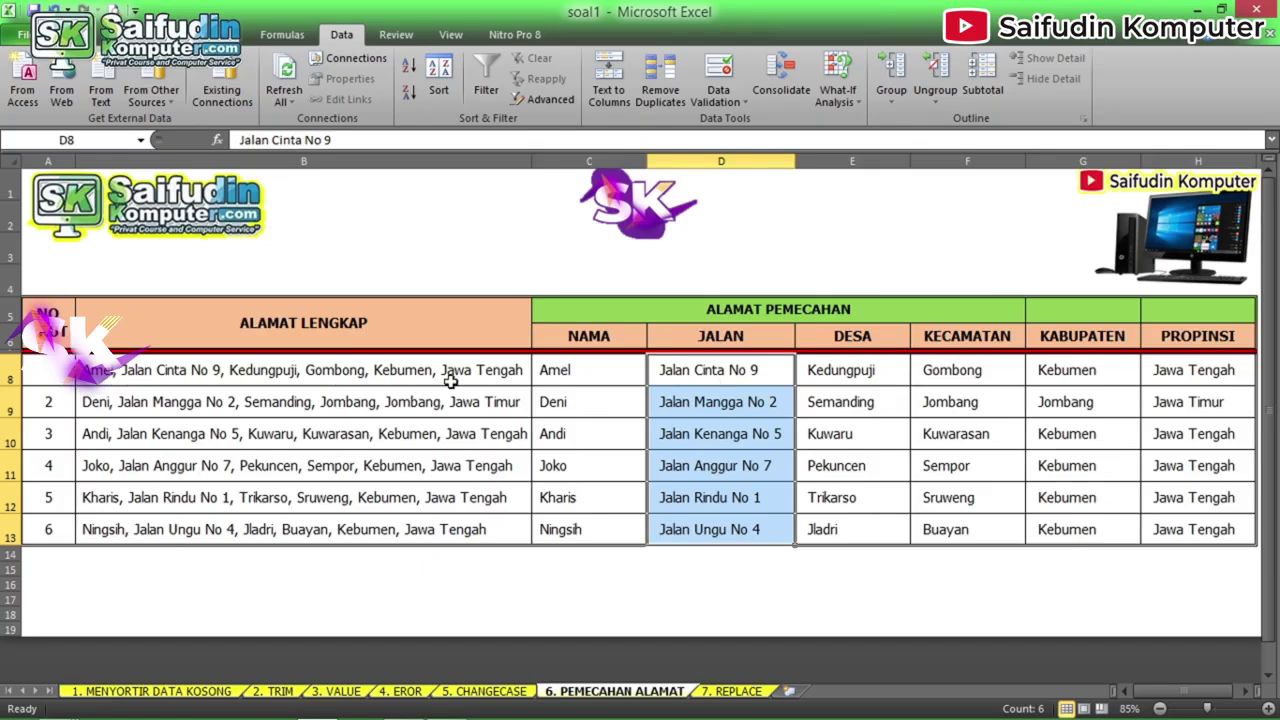
Step: Clear the split address data from C8:H13
{"action": "left_click", "coordinate": [818, 372]}
{"action": "left_click", "coordinate": [966, 380]}
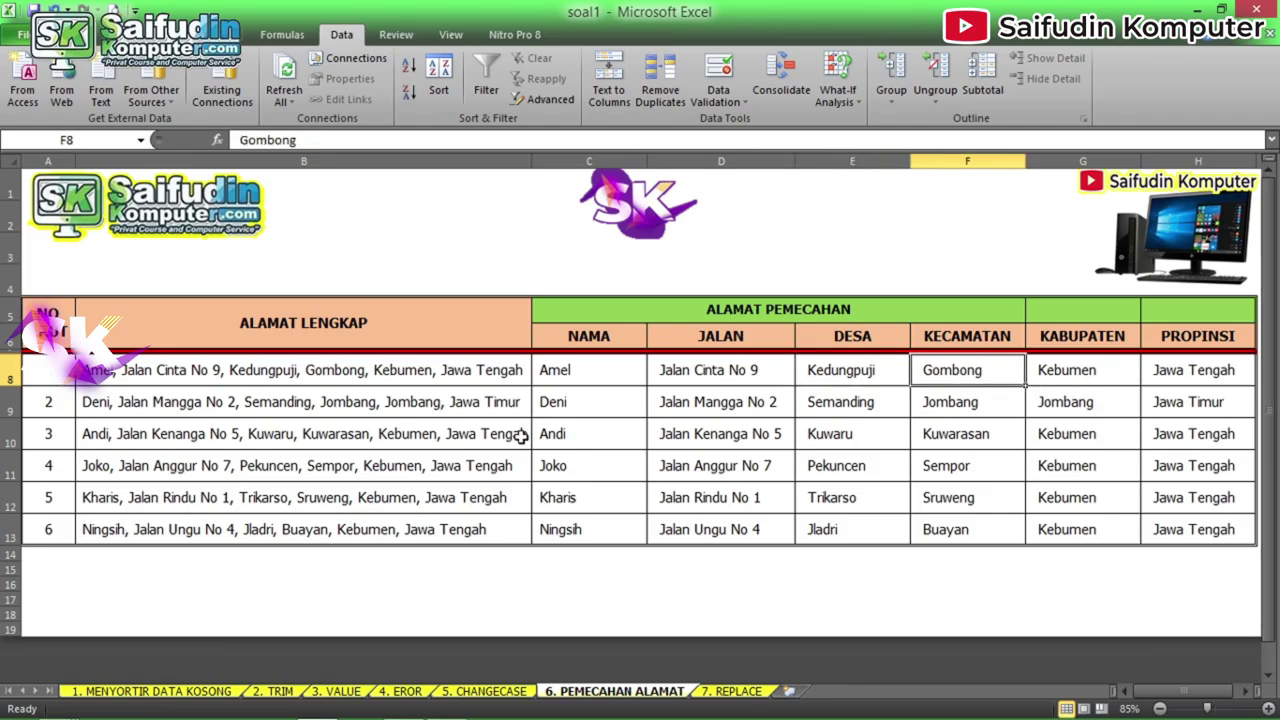
{"action": "left_click_drag", "start_coordinate": [618, 369], "coordinate": [1190, 530]}
{"action": "key", "text": "Delete"}
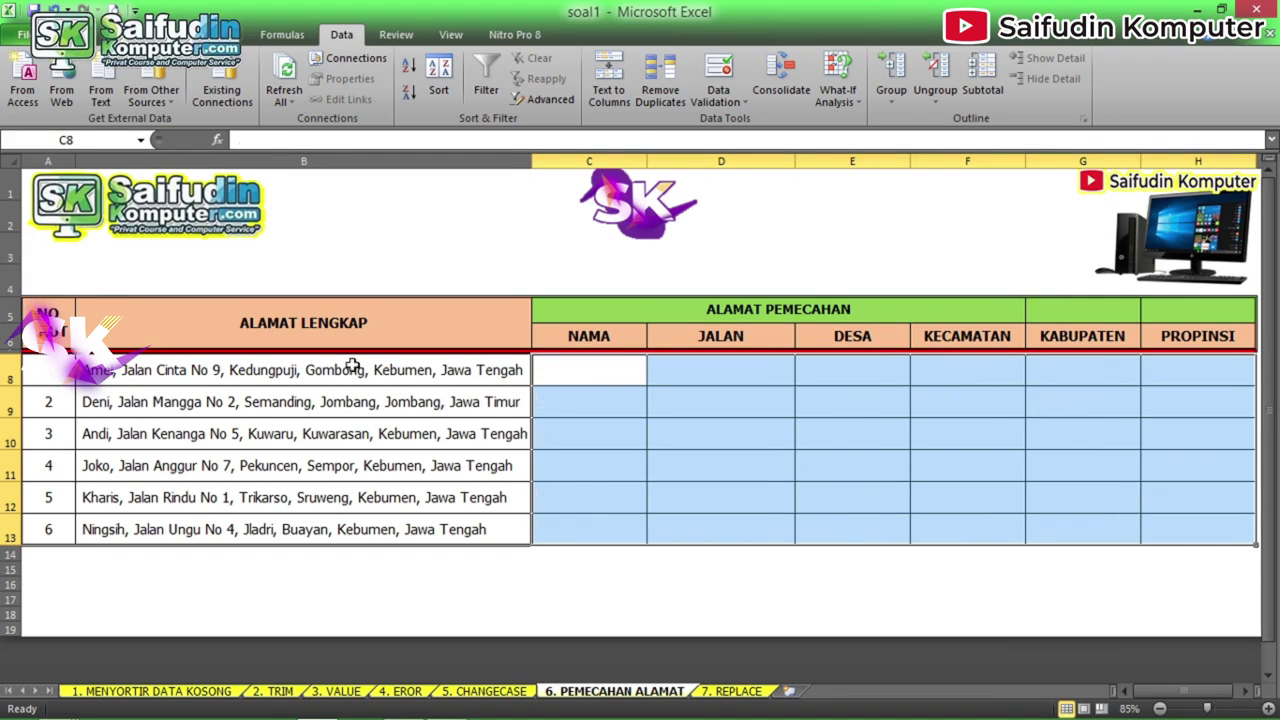
Step: Set up Text to Columns for the addresses in B8:B13 as delimited data with Comma as the only delimiter
{"action": "left_click_drag", "start_coordinate": [342, 378], "coordinate": [366, 526]}
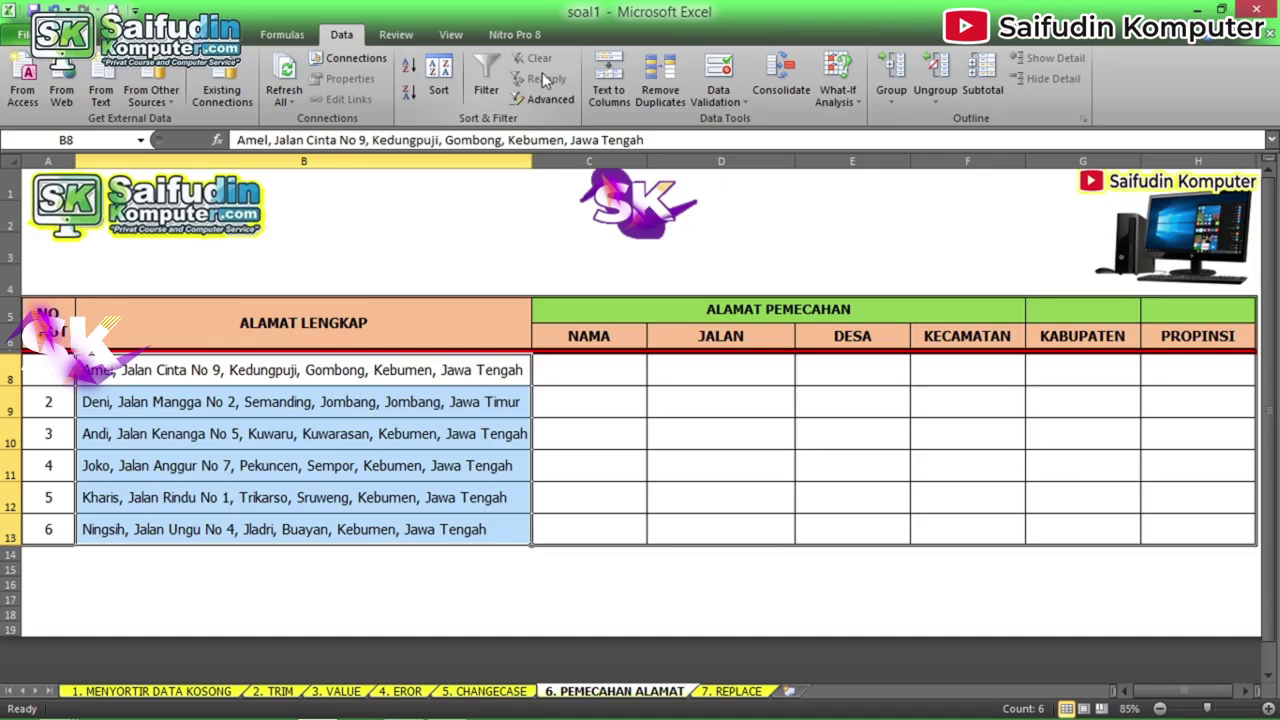
{"action": "left_click", "coordinate": [604, 92]}
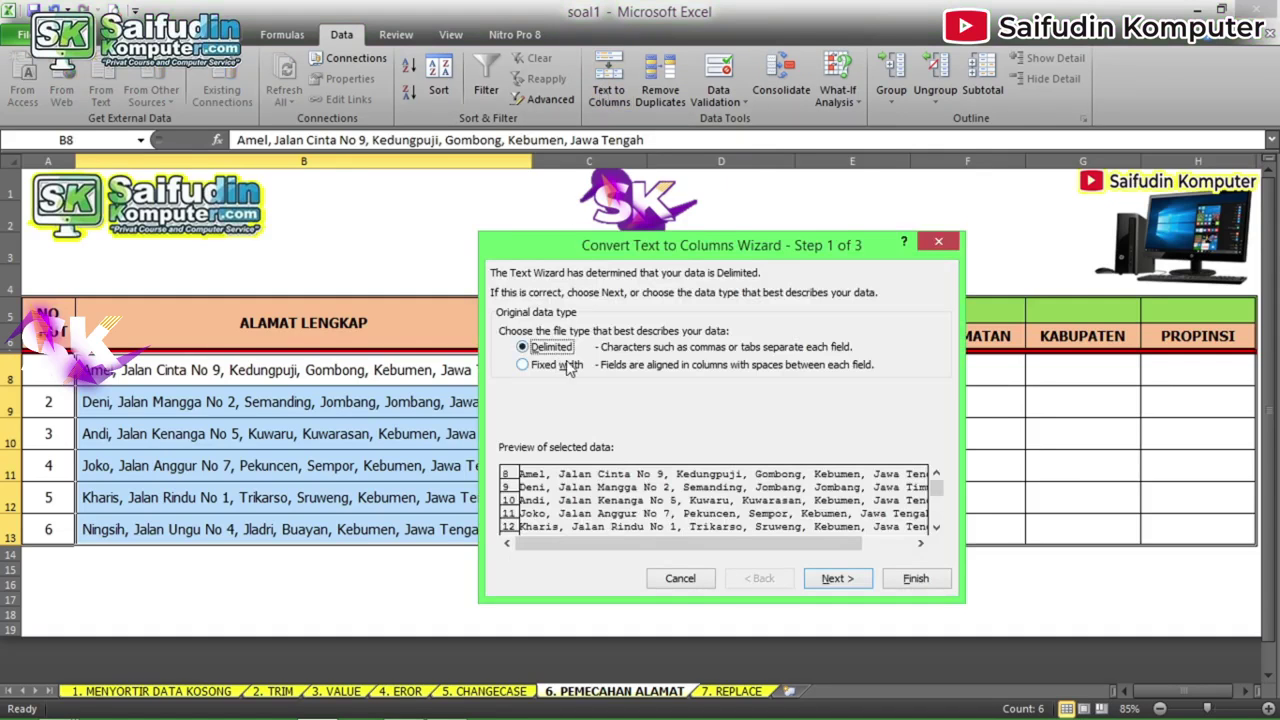
{"action": "left_click", "coordinate": [838, 579]}
{"action": "left_click", "coordinate": [506, 327]}
{"action": "left_click", "coordinate": [507, 363]}
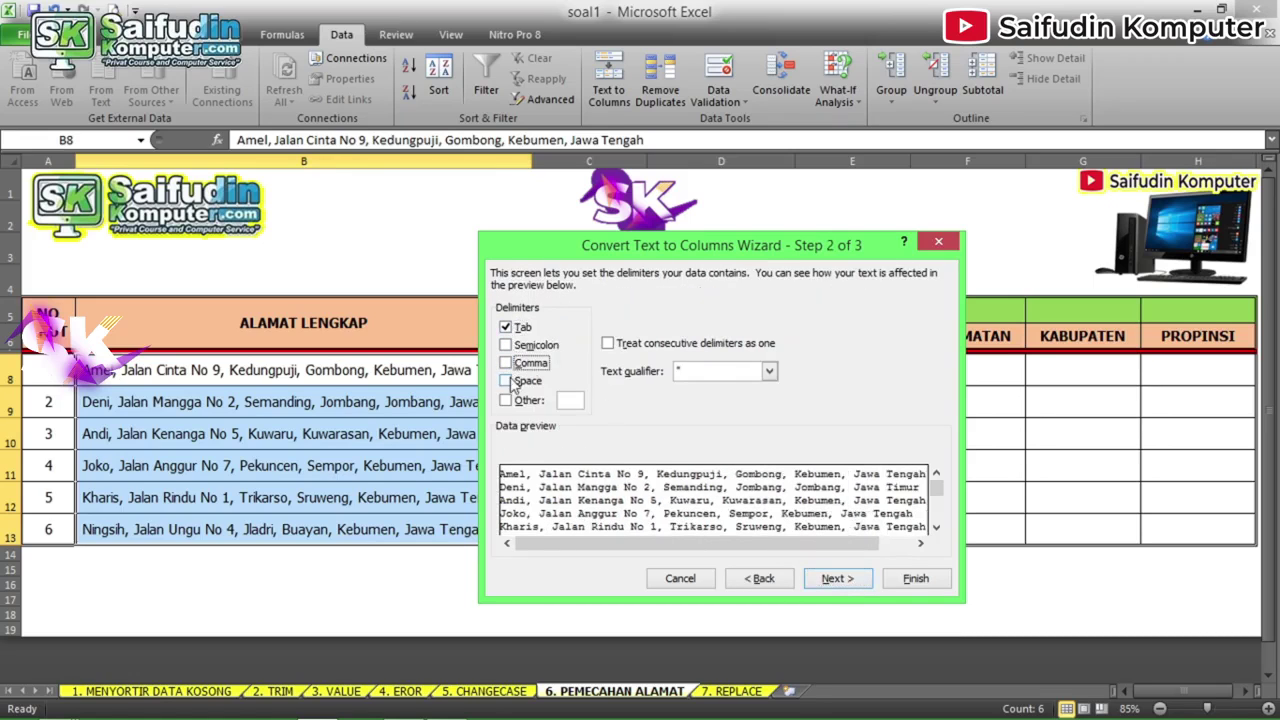
{"action": "left_click", "coordinate": [507, 363]}
{"action": "left_click", "coordinate": [506, 327]}
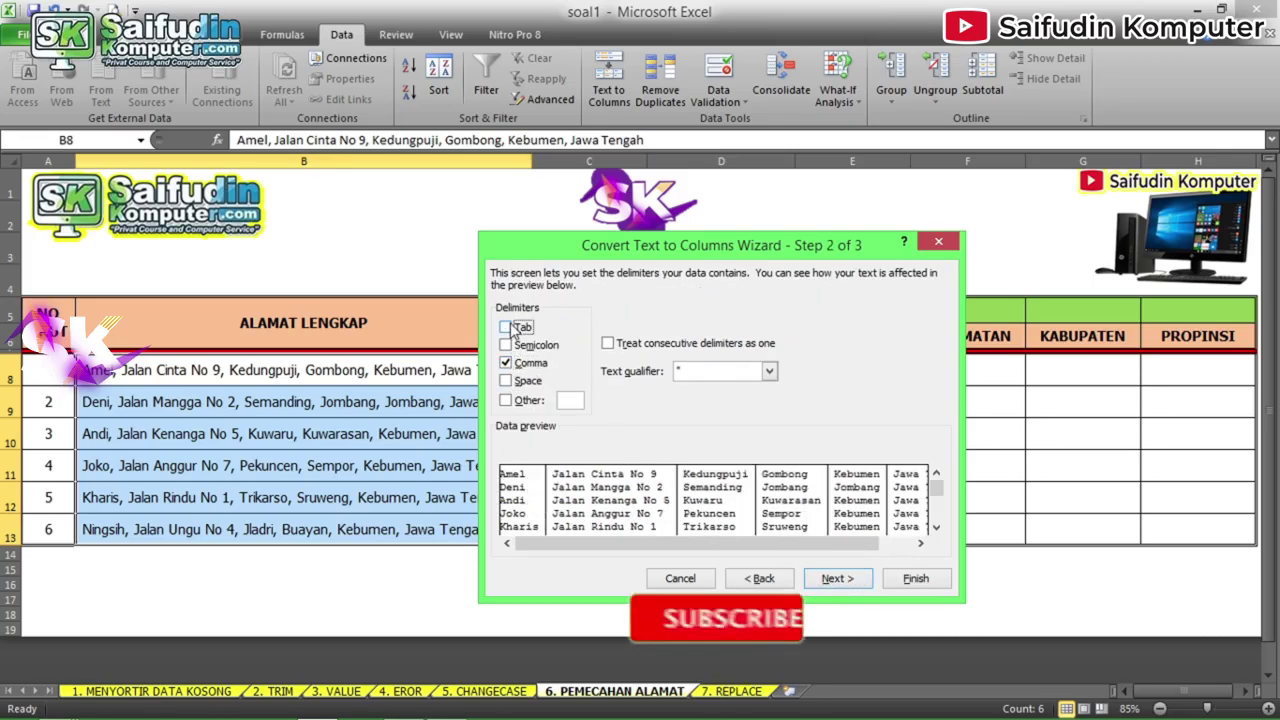
Step: Set the Text to Columns destination to C8:H13 and complete the split, allowing the destination cells to be replaced
{"action": "left_click", "coordinate": [833, 578]}
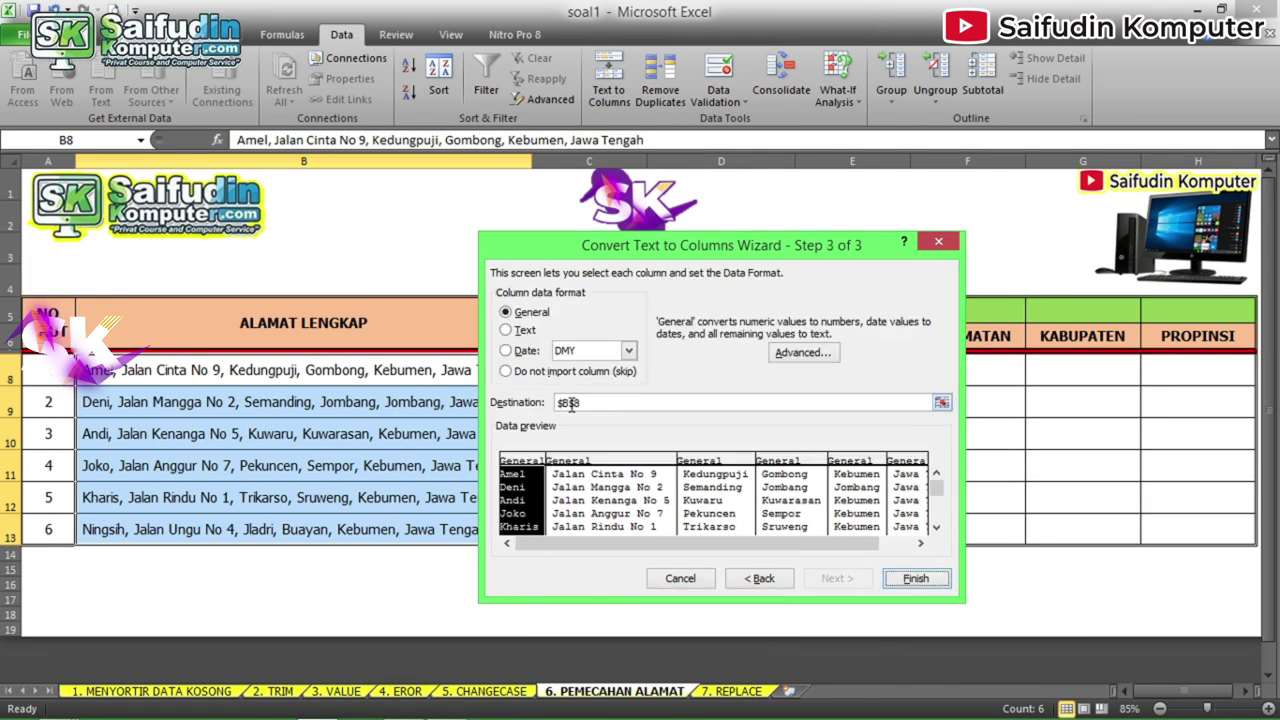
{"action": "left_click", "coordinate": [941, 403]}
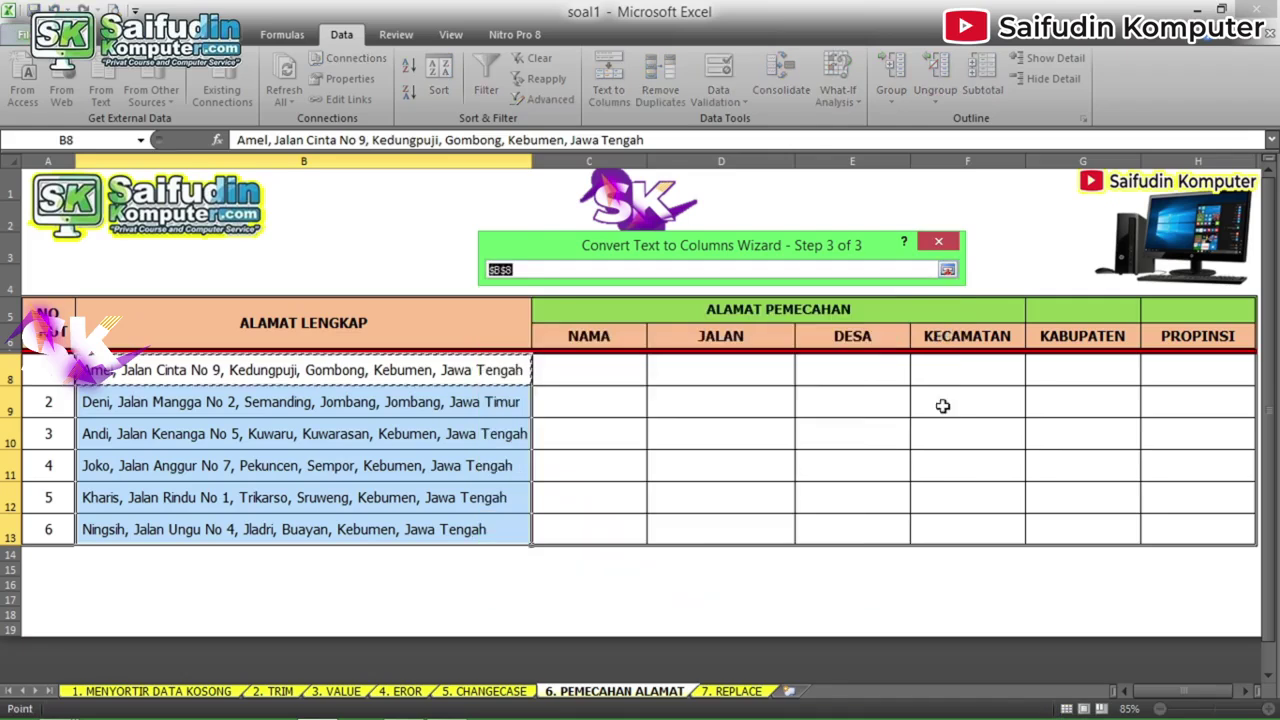
{"action": "left_click_drag", "start_coordinate": [600, 374], "coordinate": [1180, 529]}
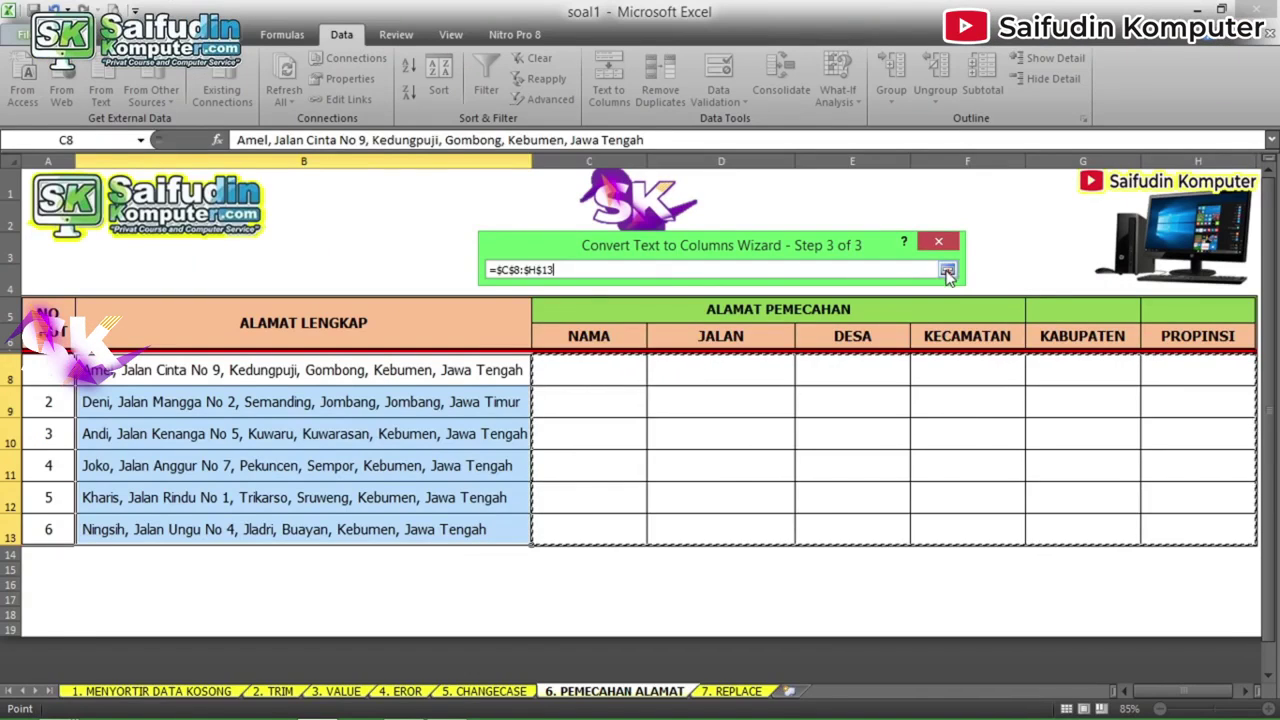
{"action": "left_click", "coordinate": [947, 272]}
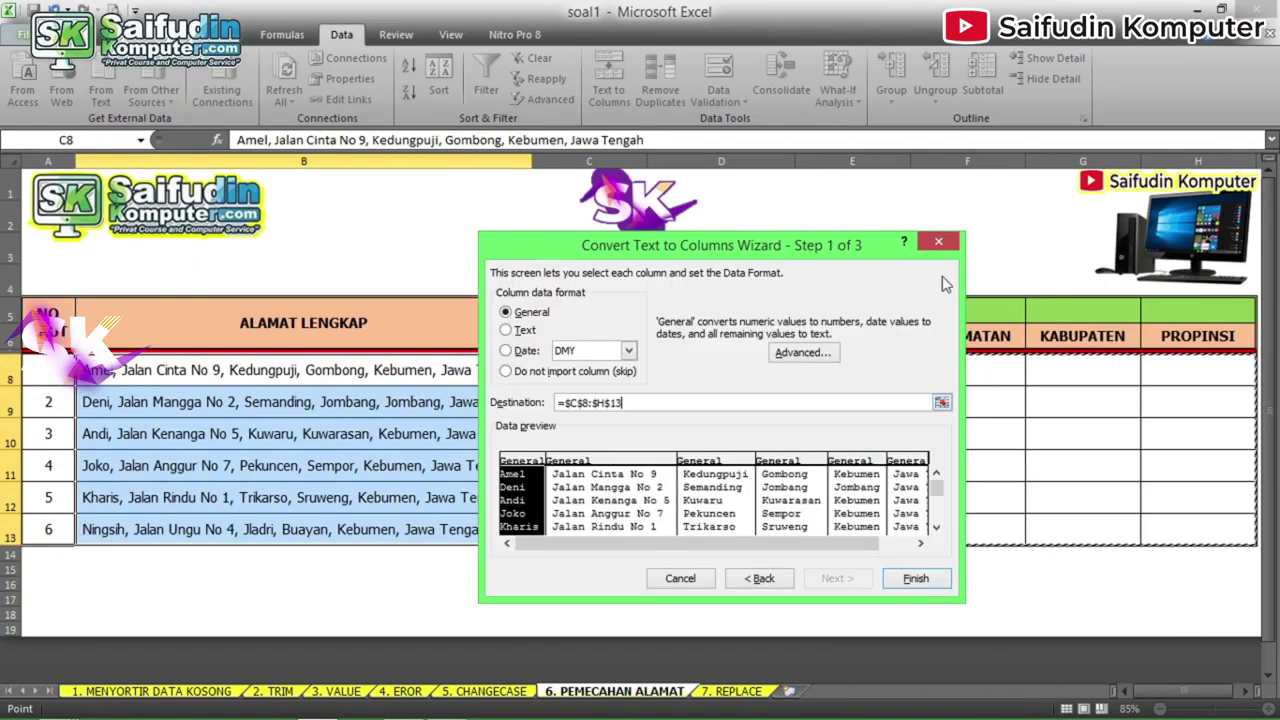
{"action": "left_click", "coordinate": [914, 579]}
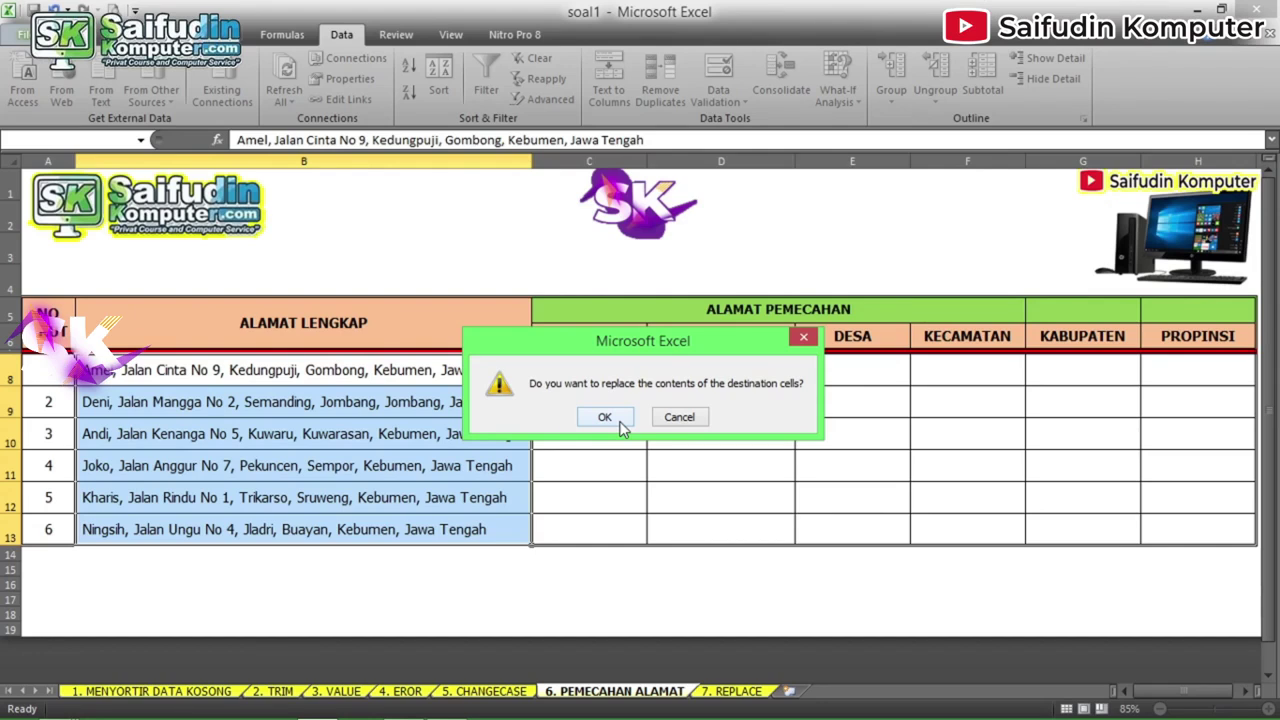
{"action": "left_click", "coordinate": [619, 422]}
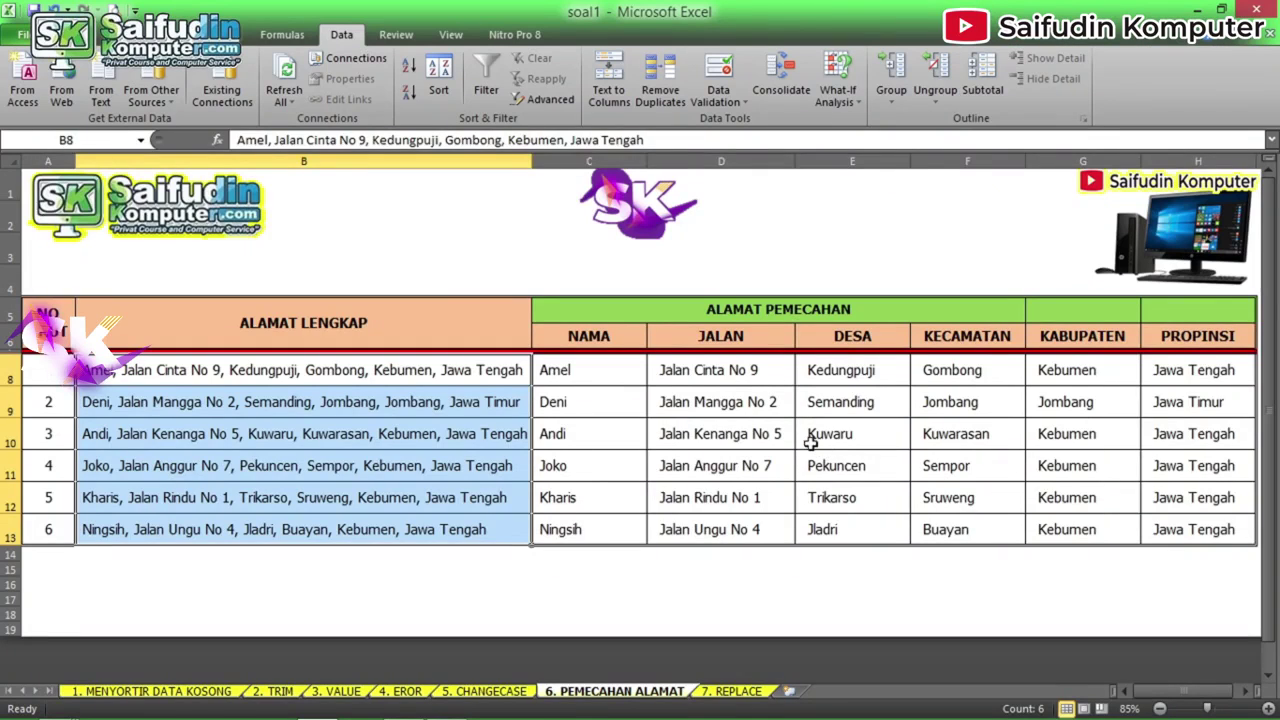
{"action": "left_click", "coordinate": [800, 433]}
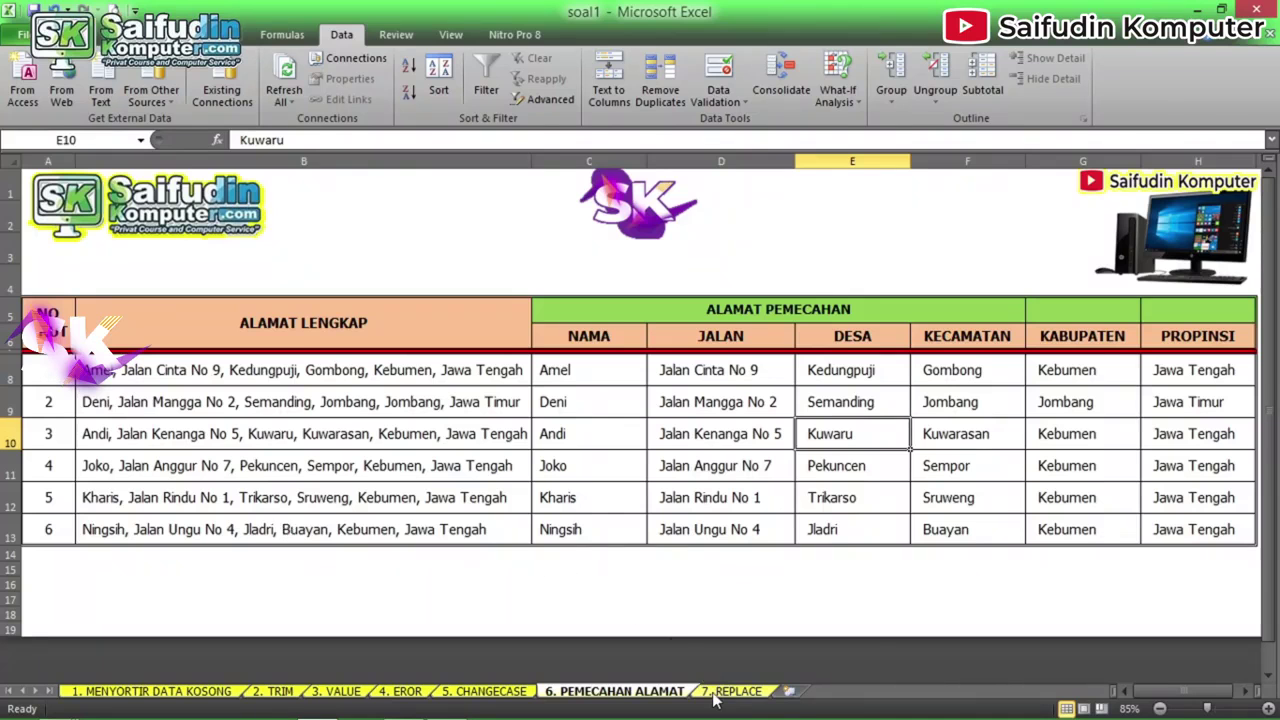
Step: On the 7. REPLACE sheet, open Find and Replace and find all cells containing "Jawa Tengah"
{"action": "left_click", "coordinate": [714, 697]}
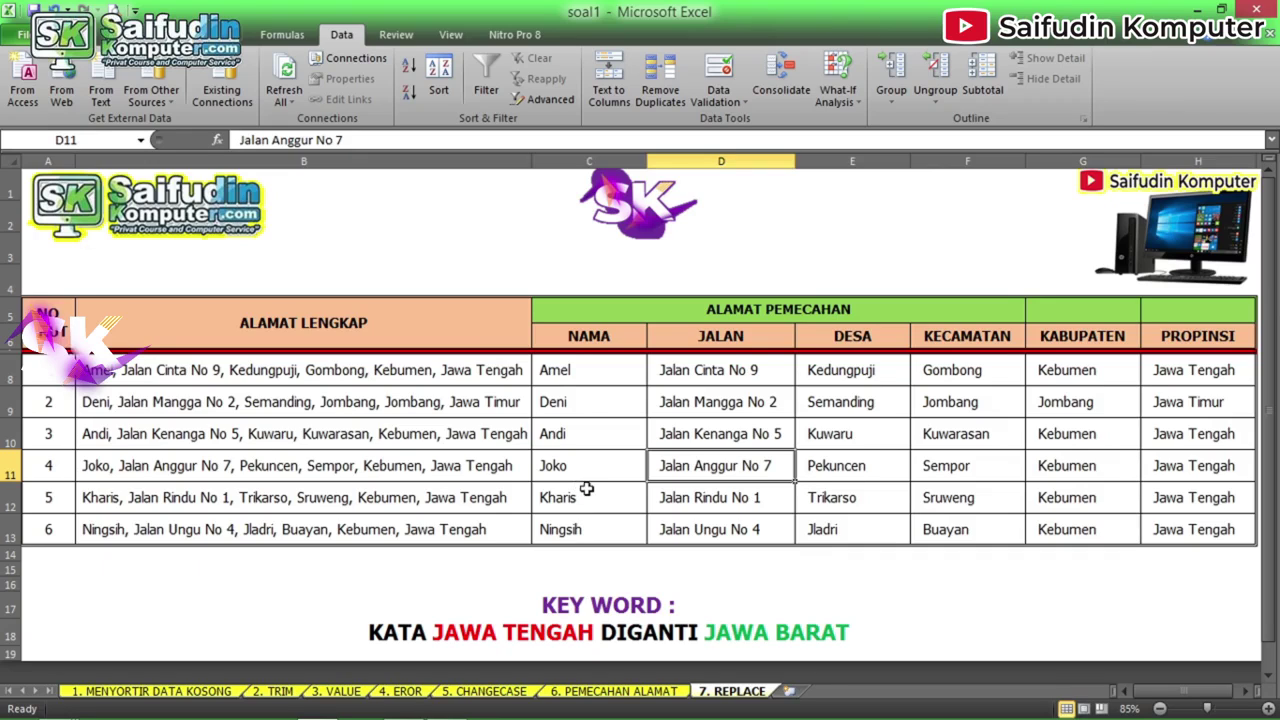
{"action": "key", "text": "ctrl+h"}
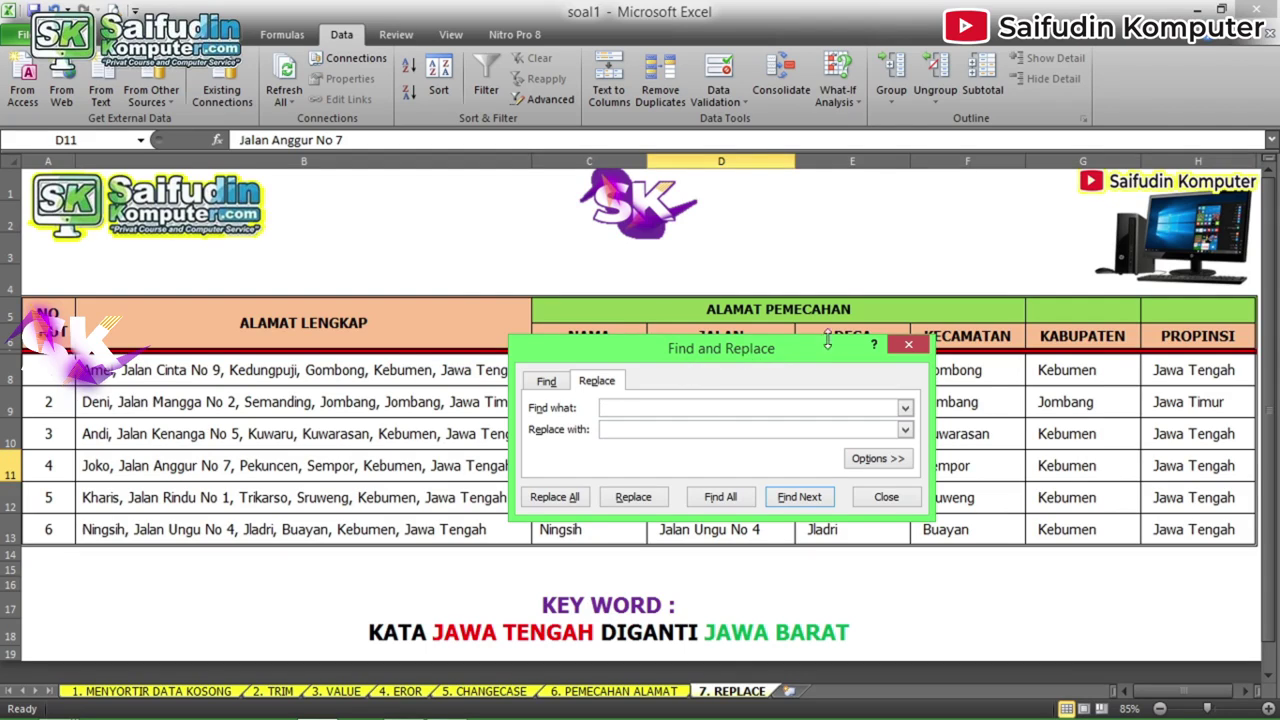
{"action": "type", "text": "h"}
{"action": "left_click", "coordinate": [700, 385]}
{"action": "type", "text": "J"}
{"action": "left_click", "coordinate": [716, 497]}
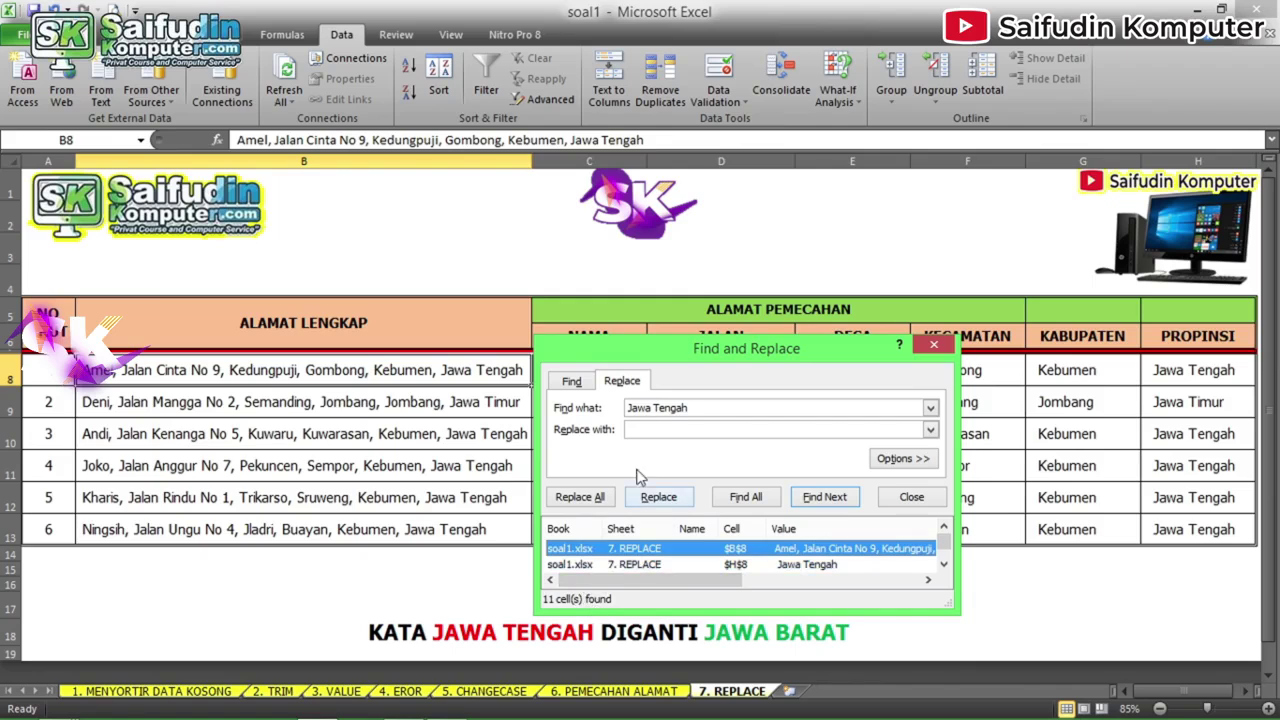
Step: Replace all occurrences of "Jawa Tengah" with "Jawa Barat" and close Find and Replace
{"action": "left_click", "coordinate": [668, 428]}
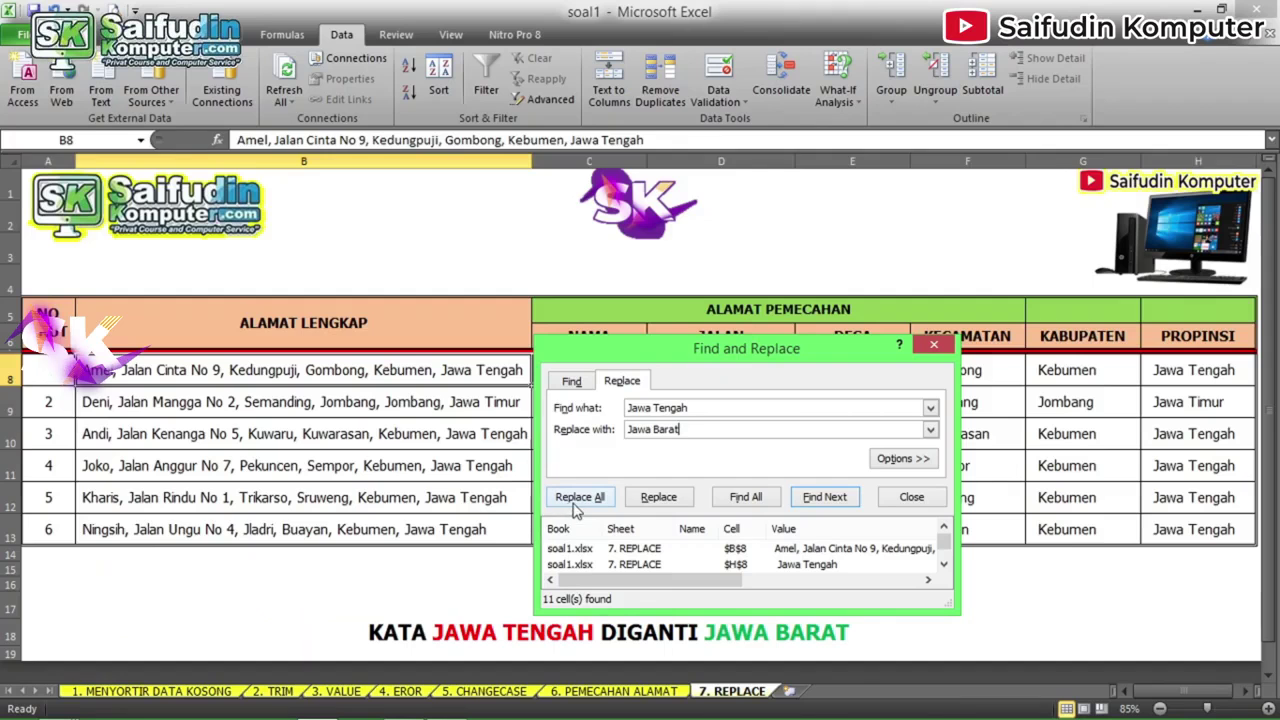
{"action": "left_click", "coordinate": [580, 497]}
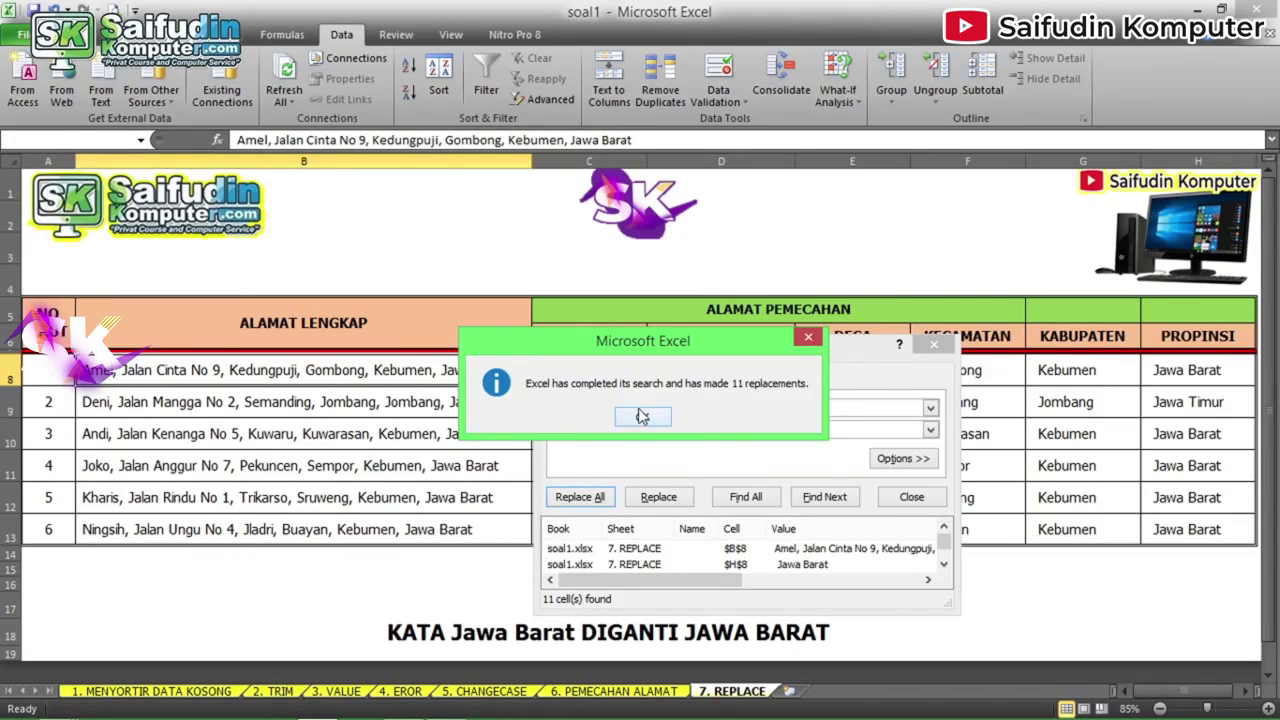
{"action": "left_click", "coordinate": [535, 446]}
{"action": "left_click", "coordinate": [1093, 607]}
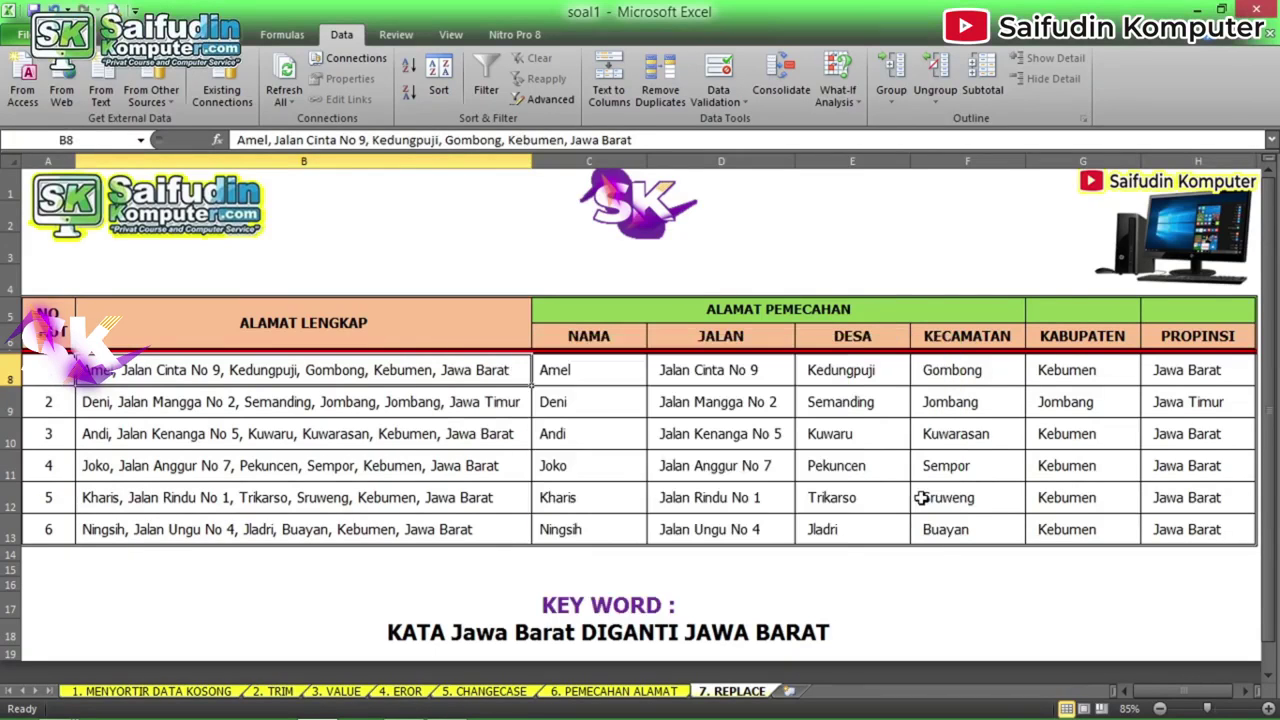